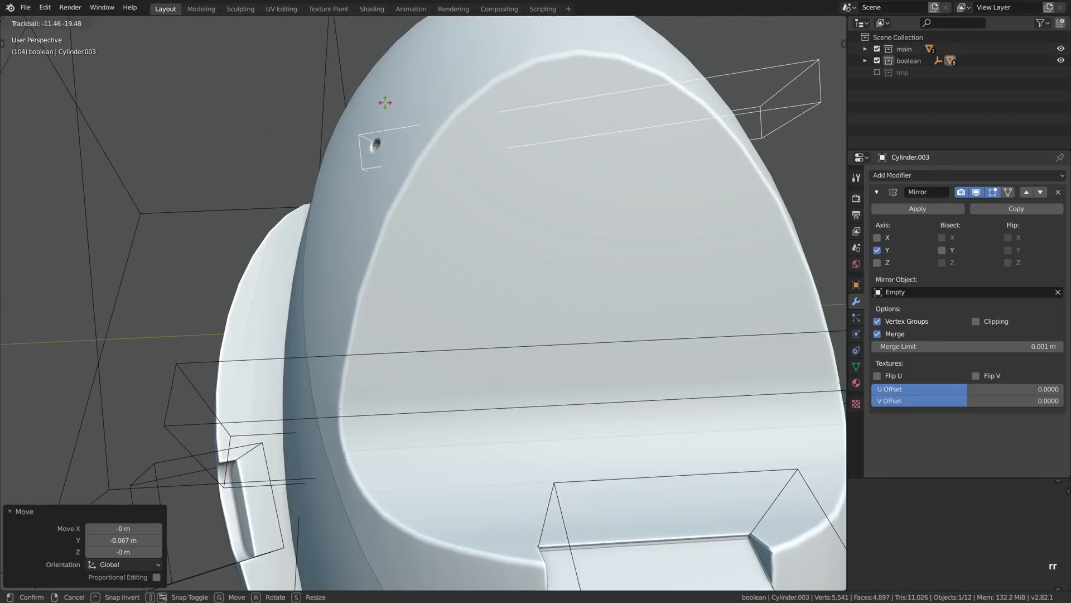
pyautogui.press('Escape')
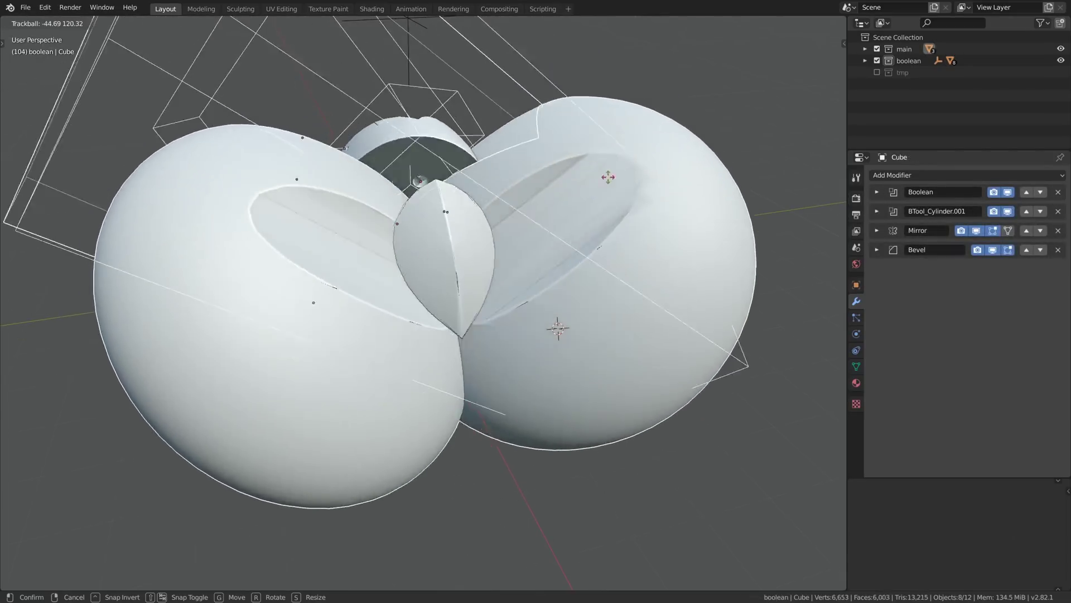
pyautogui.moveTo(528, 162)
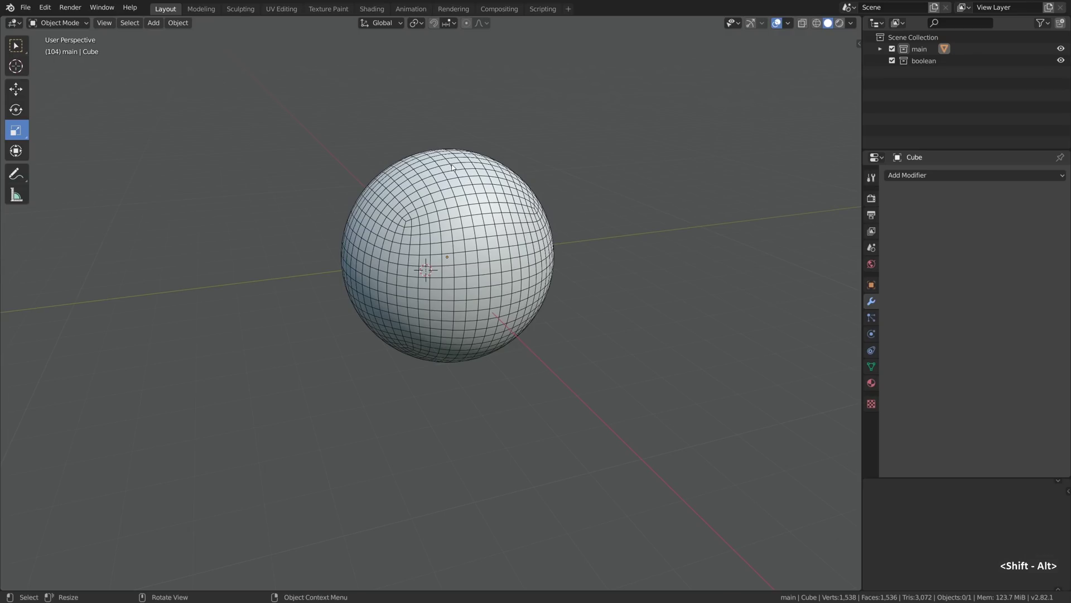
# - In Edit Mode, add a cylinder to the sphere's mesh, then raise and enlarge it so that it overlaps the sphere's top
pyautogui.press('Tab')
pyautogui.hotkey('shift', 'a')
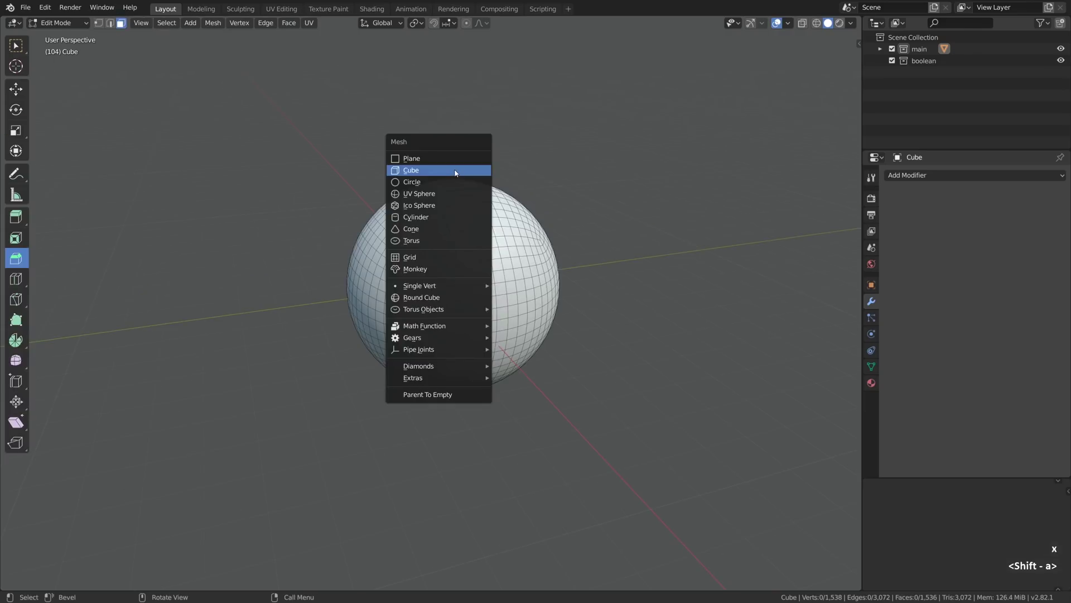
pyautogui.click(449, 217)
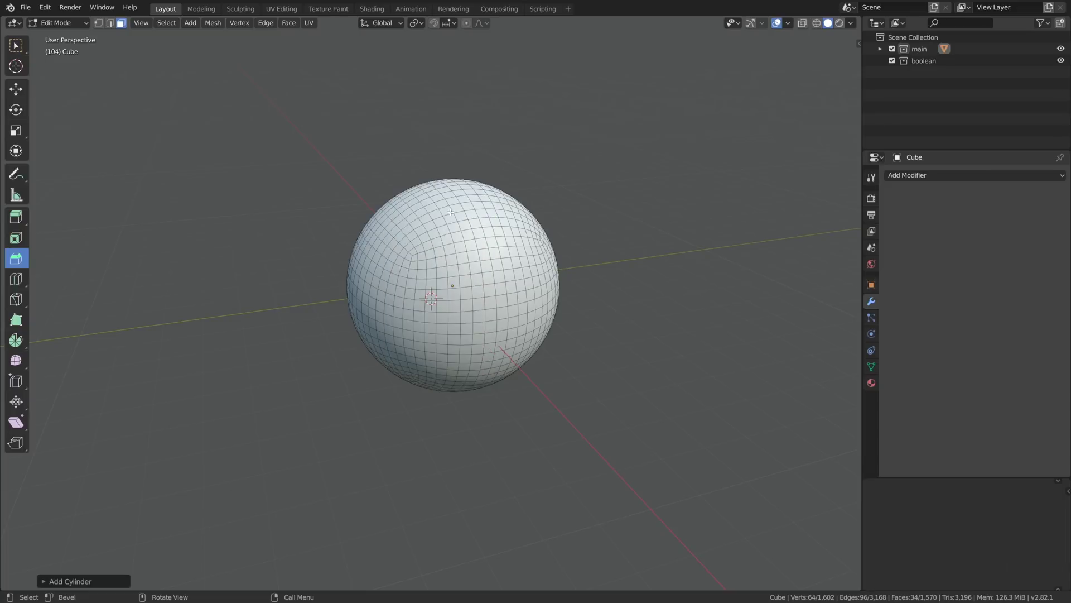
pyautogui.press('g')
pyautogui.press('z')
pyautogui.click(516, 121)
pyautogui.press('g')
pyautogui.press('z')
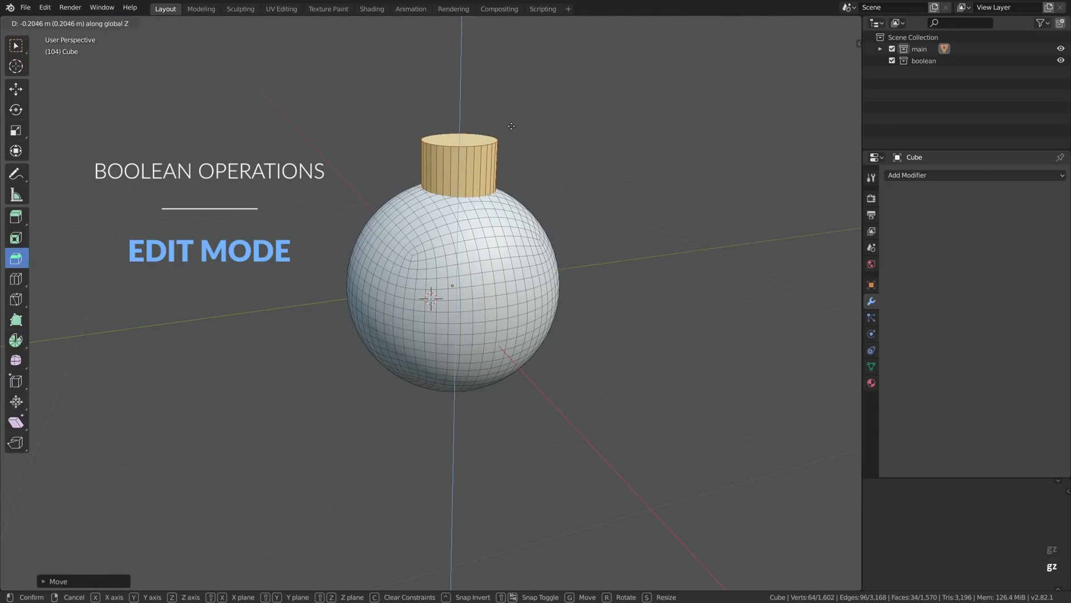
pyautogui.click(517, 134)
pyautogui.press('s')
pyautogui.click(575, 266)
# - Cut the cylinder out of the sphere's top with Intersect (Boolean) and check the cavity
pyautogui.press('space')
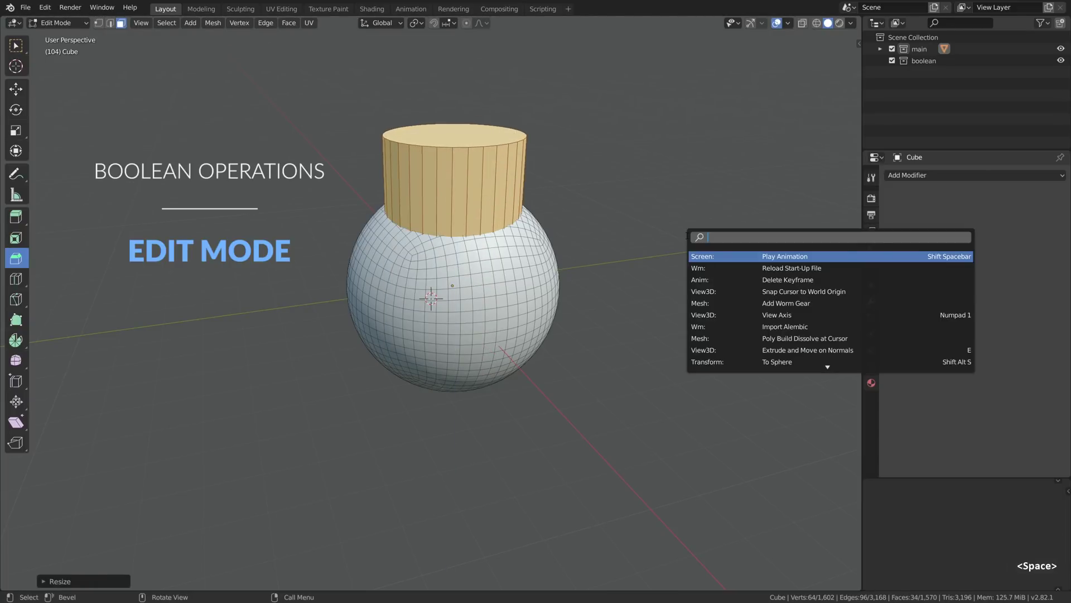
pyautogui.write('bool')
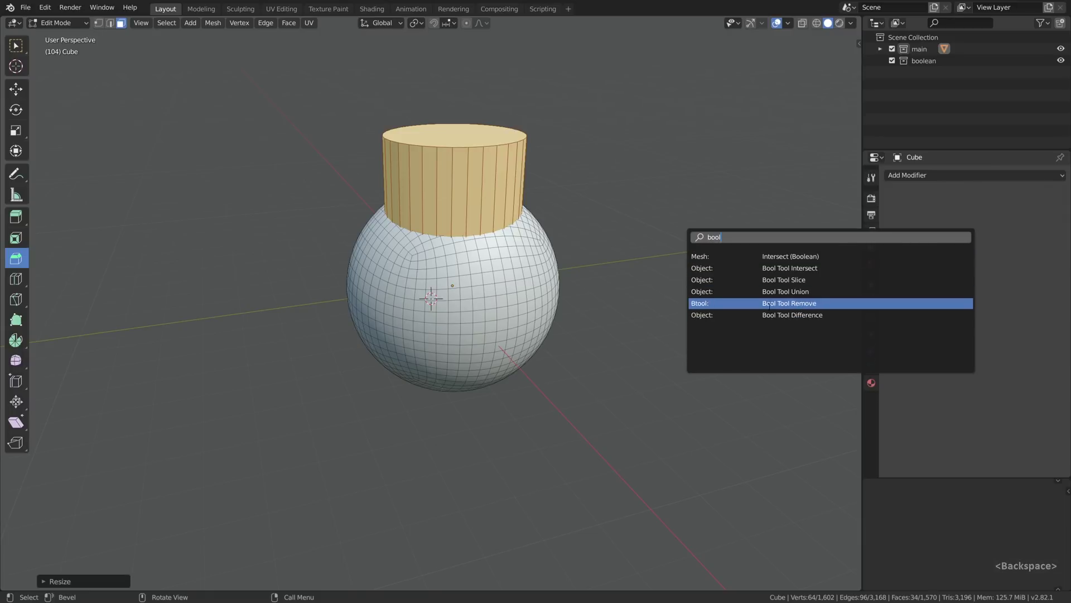
pyautogui.click(779, 257)
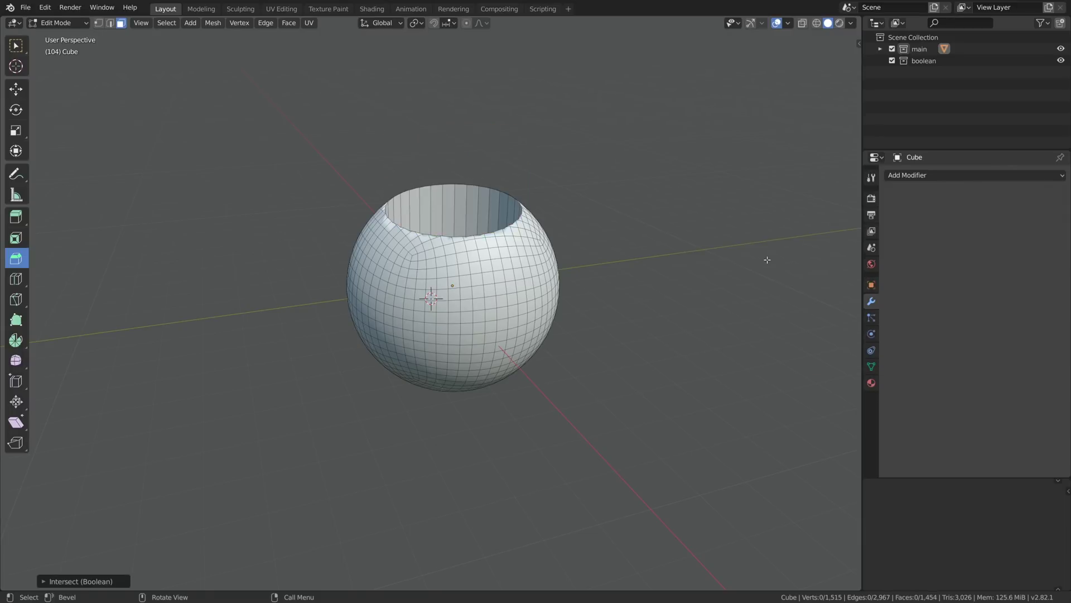
pyautogui.keyDown('alt'); pyautogui.moveTo(596, 239); pyautogui.dragTo(548, 263, button='middle'); pyautogui.keyUp('alt')
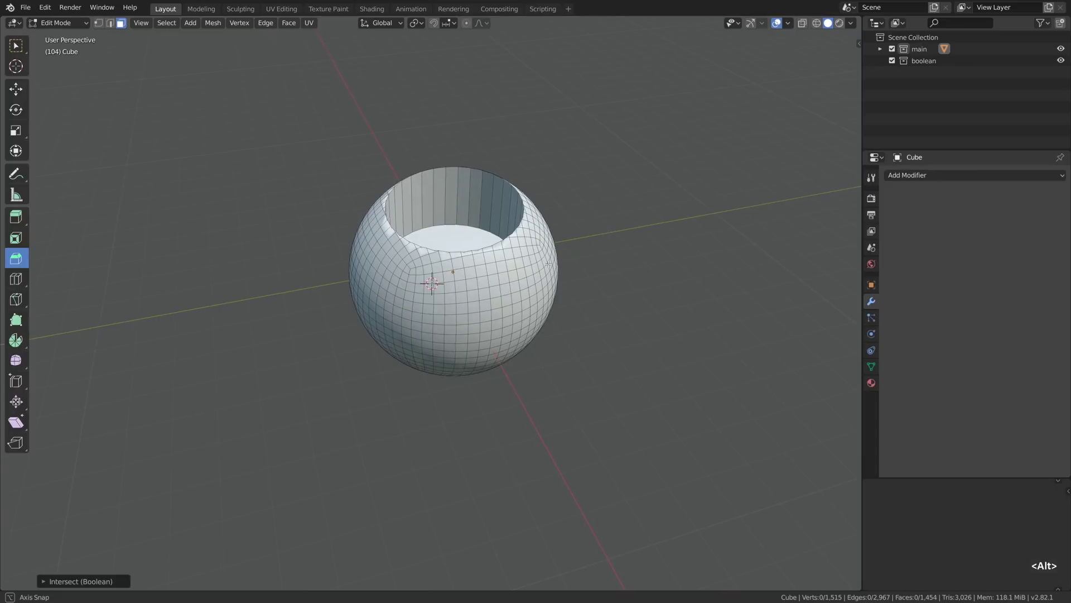
# - Undo the Boolean cut and delete the cylinder from the sphere's mesh
pyautogui.hotkey('ctrl', 'z')
pyautogui.press('x')
pyautogui.click(591, 213)
# - Return to Object Mode and add a Boolean modifier to the sphere
pyautogui.press('Tab')
pyautogui.hotkey('alt', 'a')
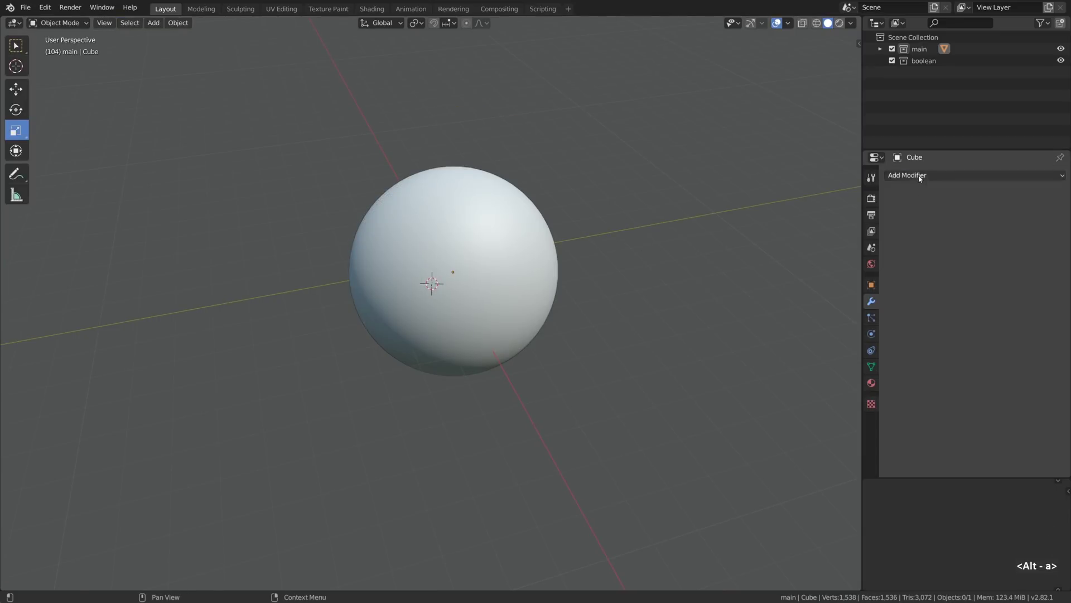
pyautogui.click(904, 175)
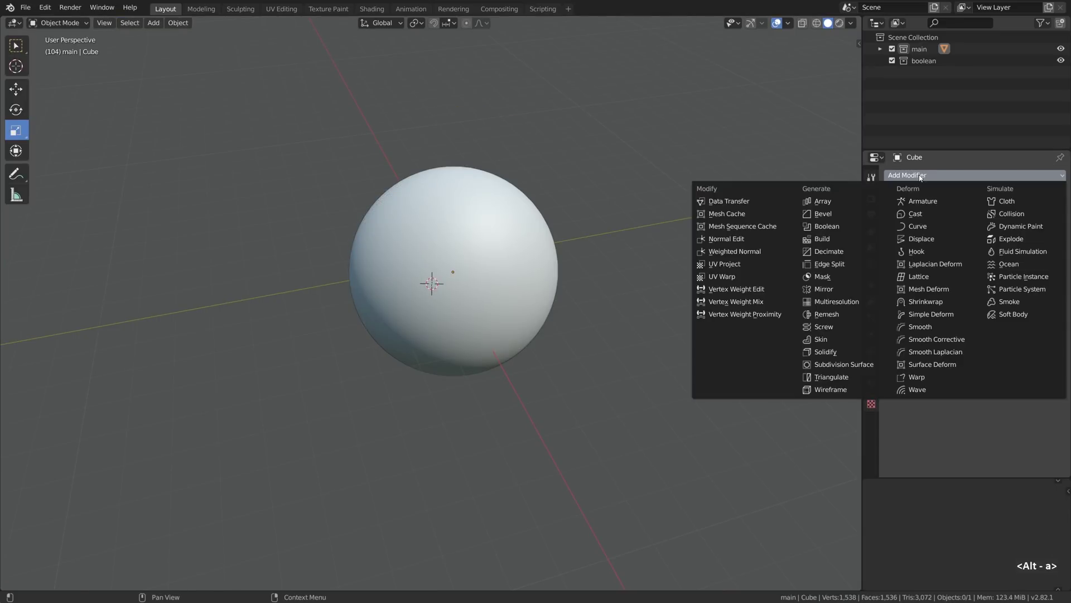
pyautogui.click(870, 229)
# - Add a cube above the sphere and scale it into a wide, flat slab
pyautogui.hotkey('shift', 'a')
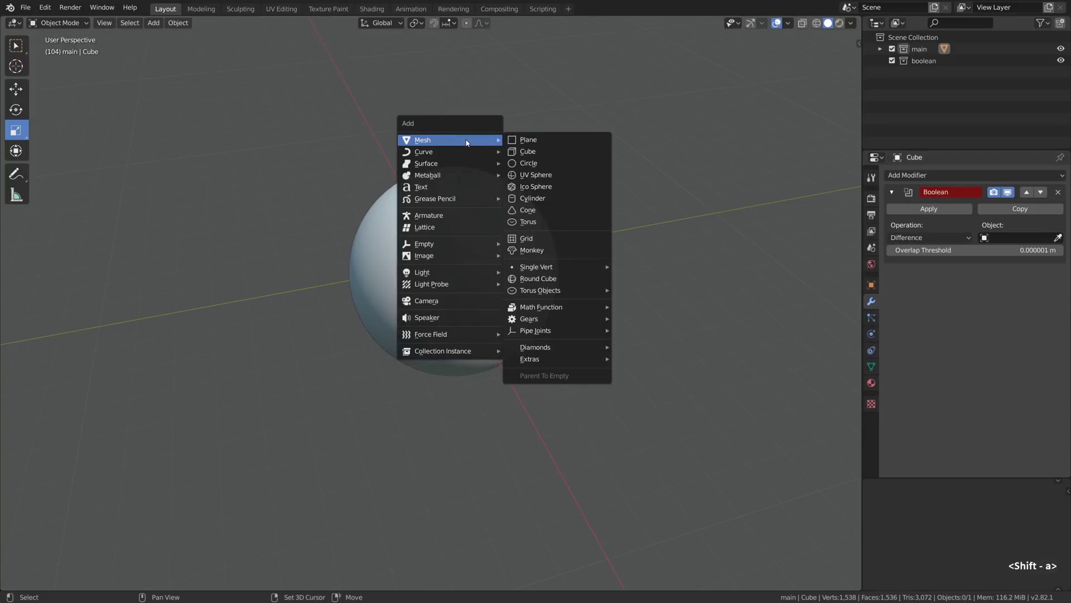
pyautogui.click(527, 151)
pyautogui.press('s')
pyautogui.hotkey('shift', 'z')
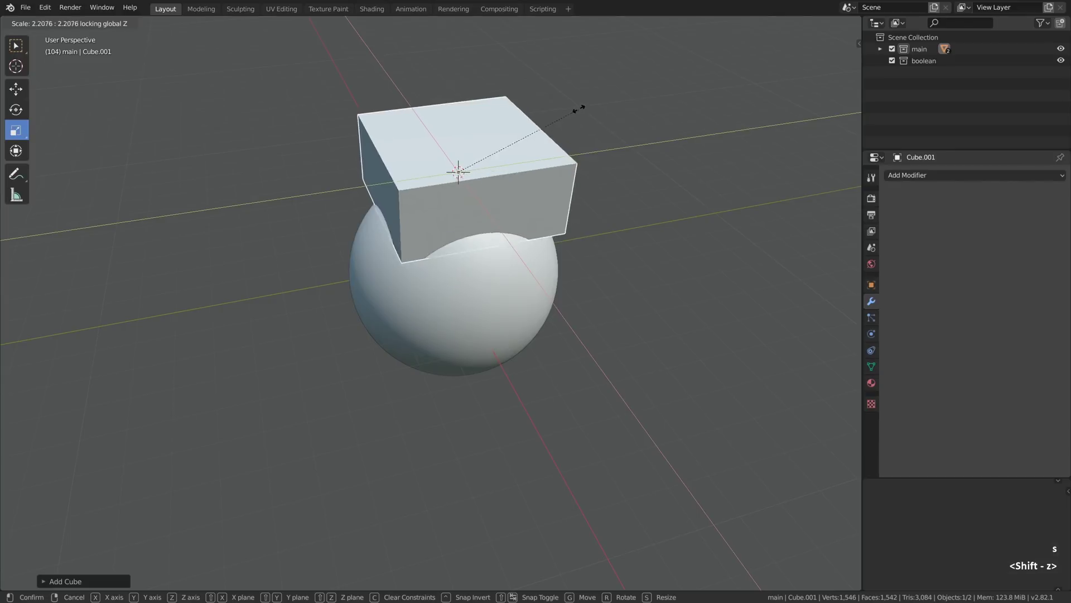
pyautogui.click(613, 84)
pyautogui.press('s')
pyautogui.press('z')
pyautogui.click(562, 128)
# - Lower the slab along Z to the sphere's middle and widen it in X and Y beyond the sphere's outline
pyautogui.press('g')
pyautogui.press('z')
pyautogui.click(564, 219)
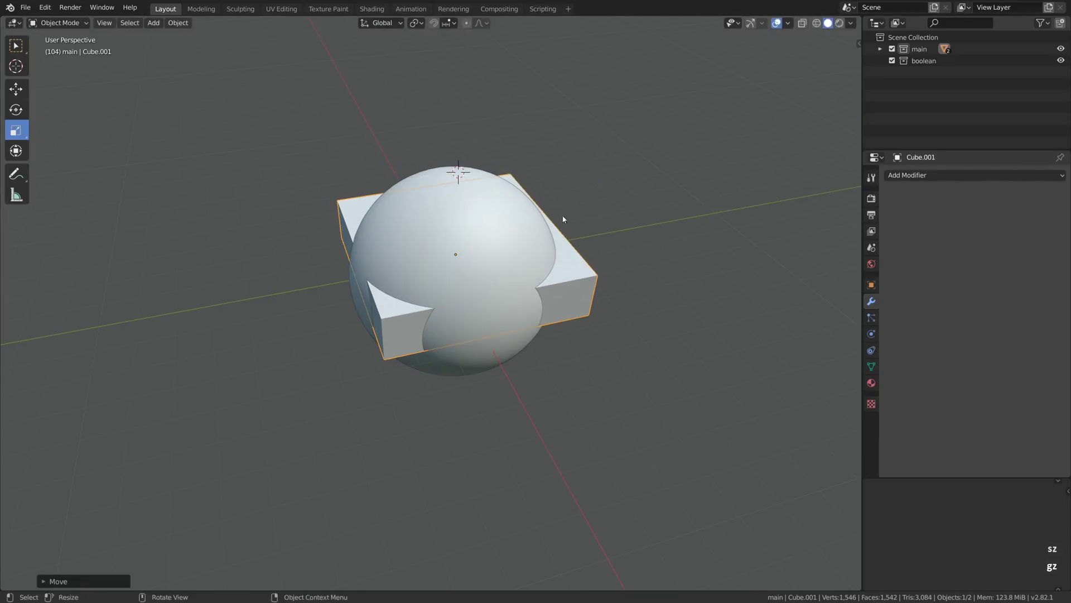
pyautogui.press('s')
pyautogui.hotkey('shift', 'z')
pyautogui.click(581, 206)
# - Set the slab, Cube.001, as the object for the sphere's Difference Boolean modifier
pyautogui.keyDown('alt'); pyautogui.moveTo(564, 241); pyautogui.dragTo(564, 229); pyautogui.keyUp('alt')
pyautogui.click(536, 229)
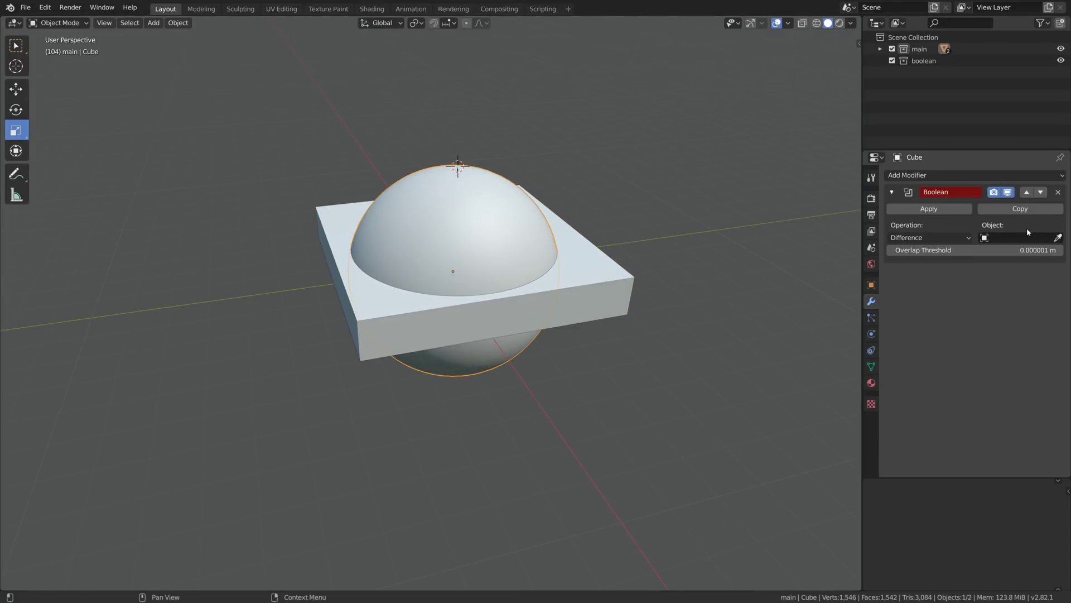
pyautogui.click(1058, 237)
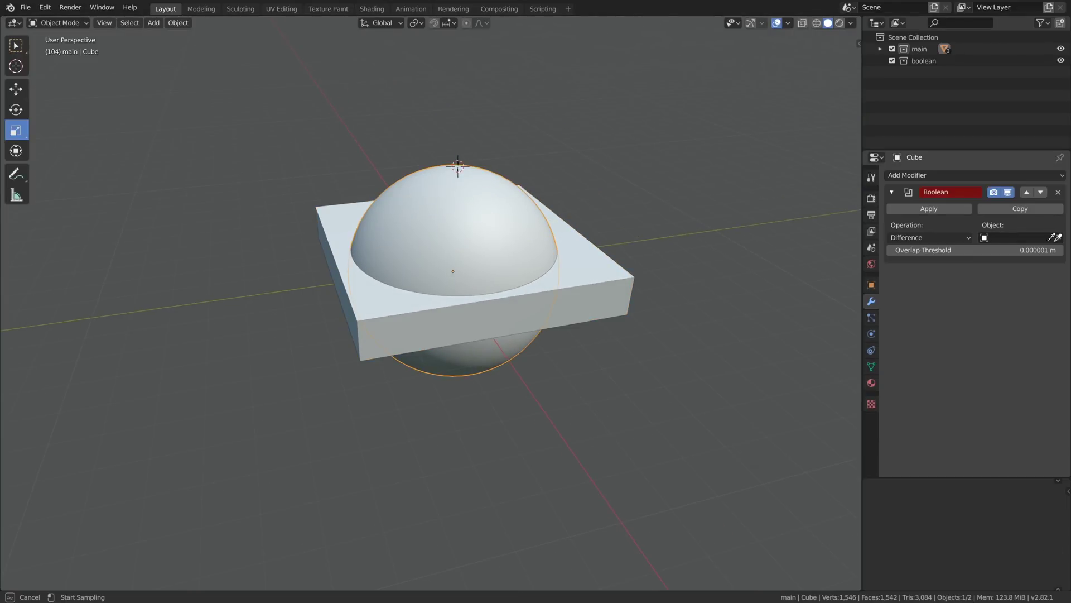
pyautogui.click(567, 233)
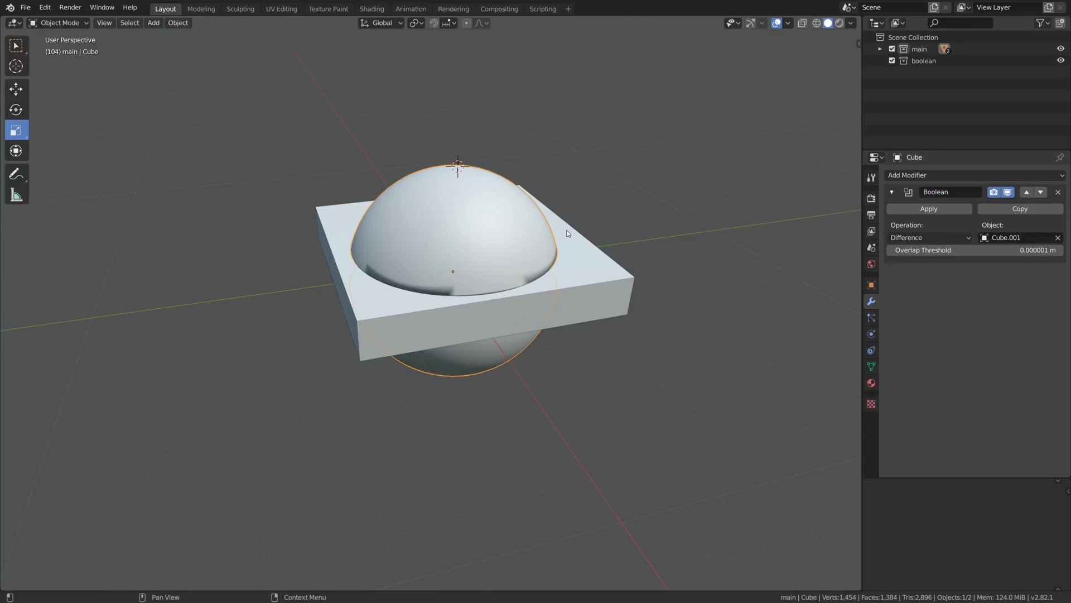
# - Switch the viewport to wireframe shading and try moving the slab along Z through the sphere
pyautogui.press('z')
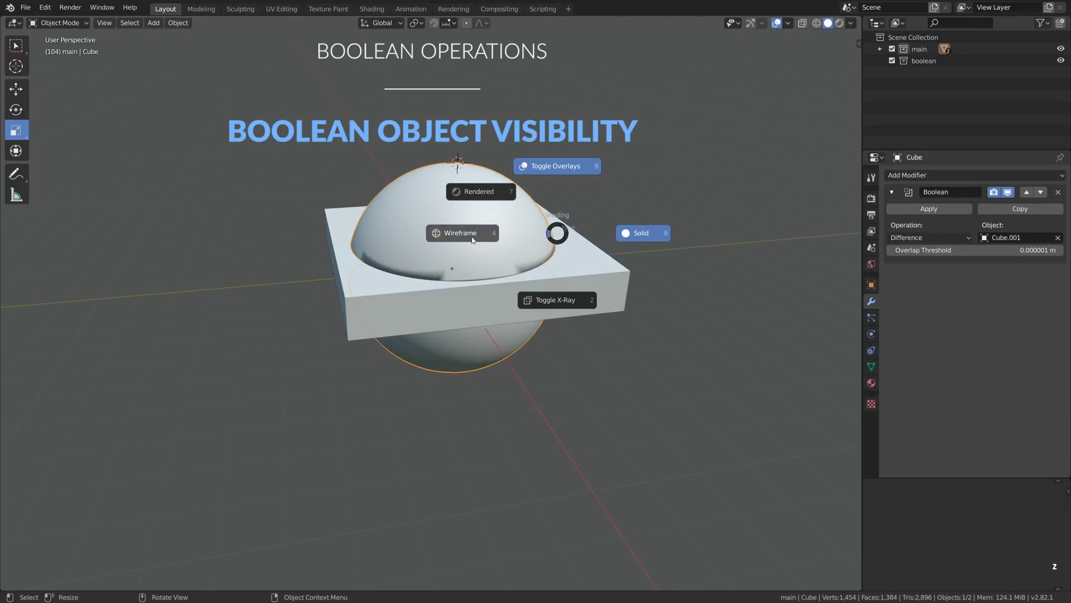
pyautogui.click(490, 235)
pyautogui.click(535, 250)
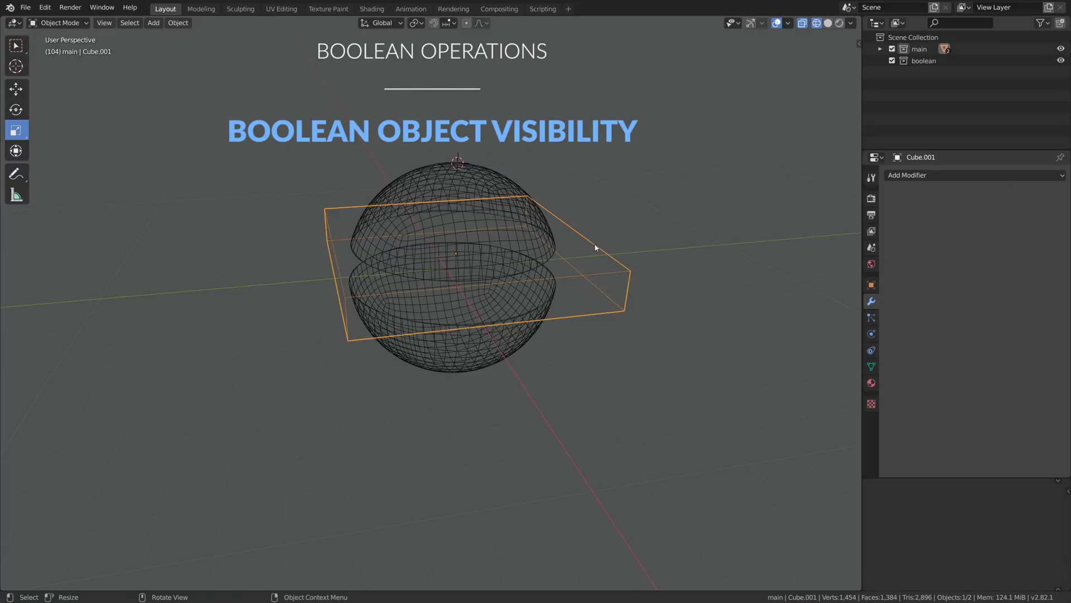
pyautogui.press('g')
pyautogui.press('z')
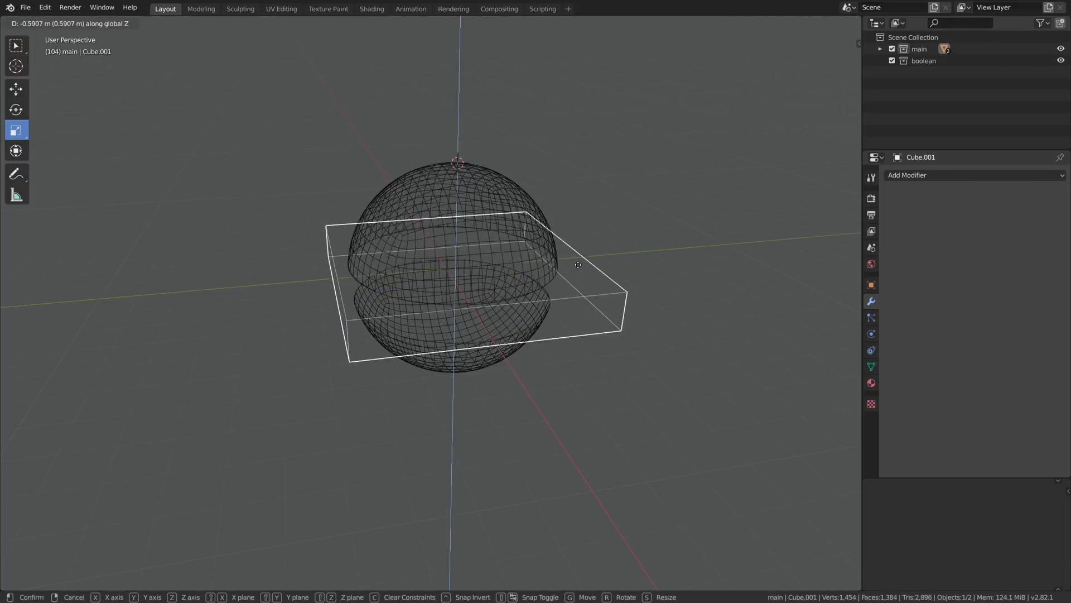
pyautogui.click(588, 226)
# - Try scaling the slab along Z to vary the height of the cut
pyautogui.press('s')
pyautogui.press('z')
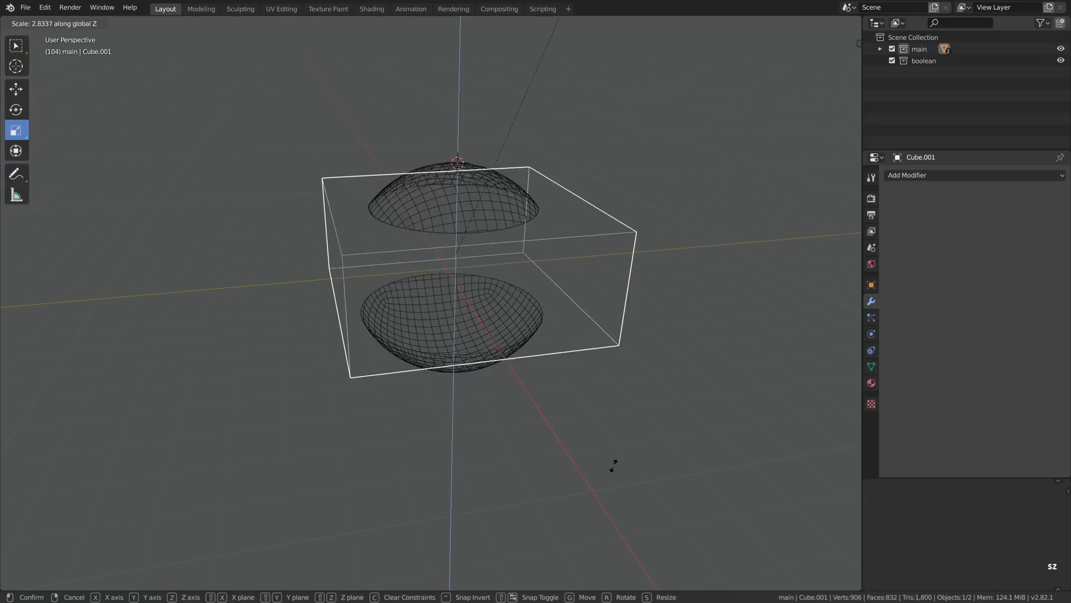
pyautogui.click(602, 342)
# - Return the viewport to solid shading and turn on X-ray
pyautogui.press('z')
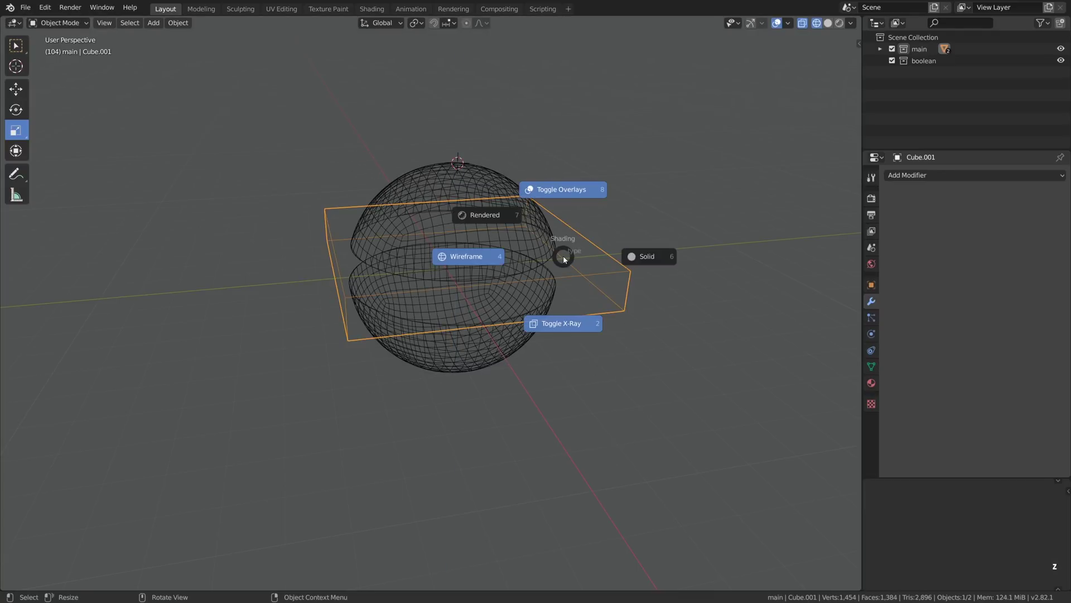
pyautogui.click(648, 256)
pyautogui.press('alt')
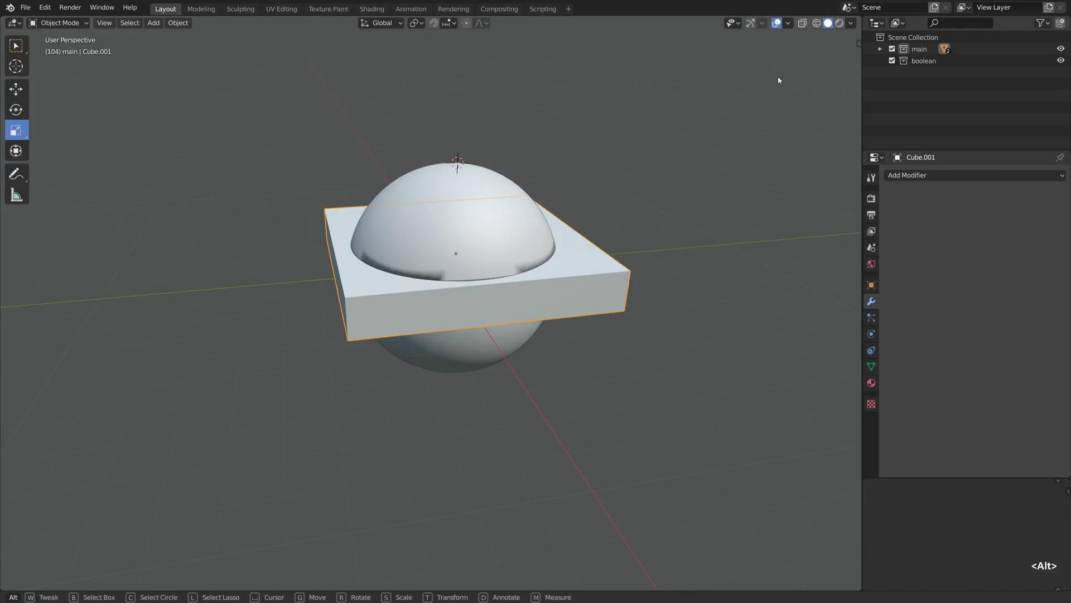
pyautogui.click(801, 24)
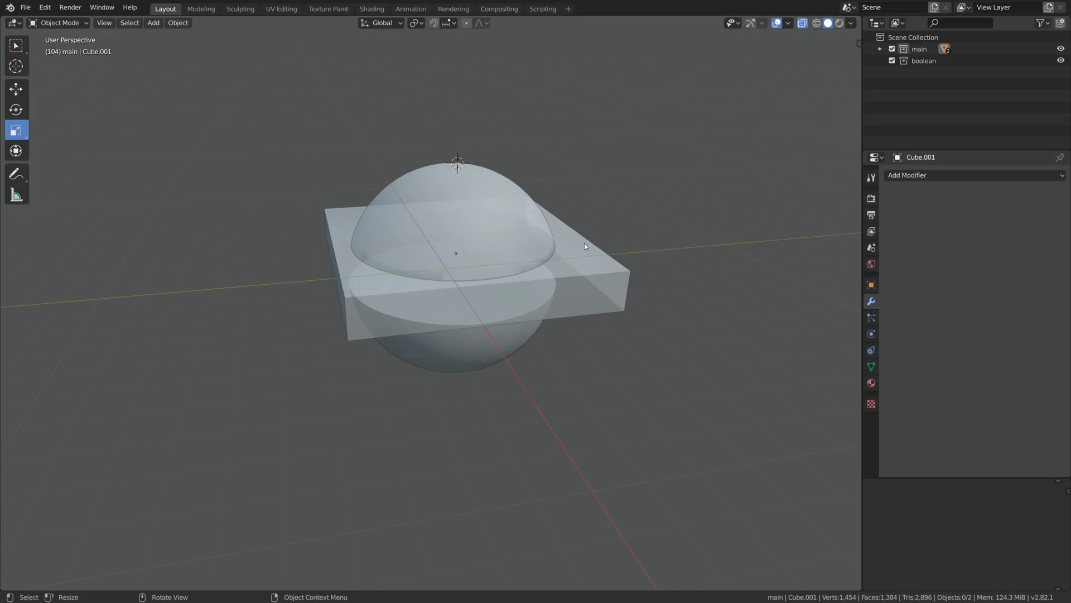
# - Try moving the slab along Z above the sphere in X-ray view
pyautogui.press('g')
pyautogui.press('z')
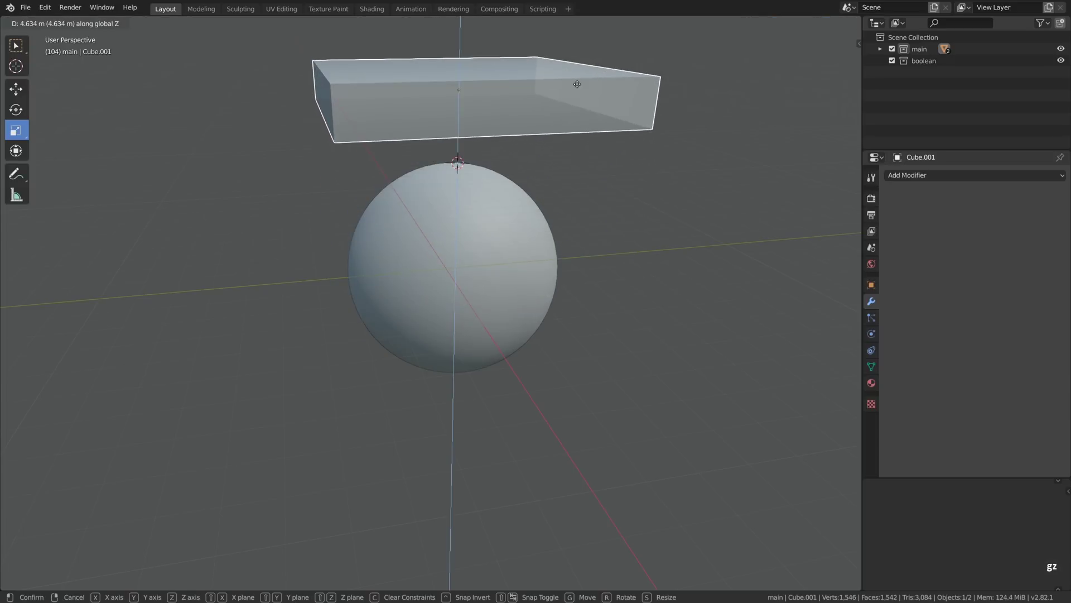
pyautogui.click(623, 260)
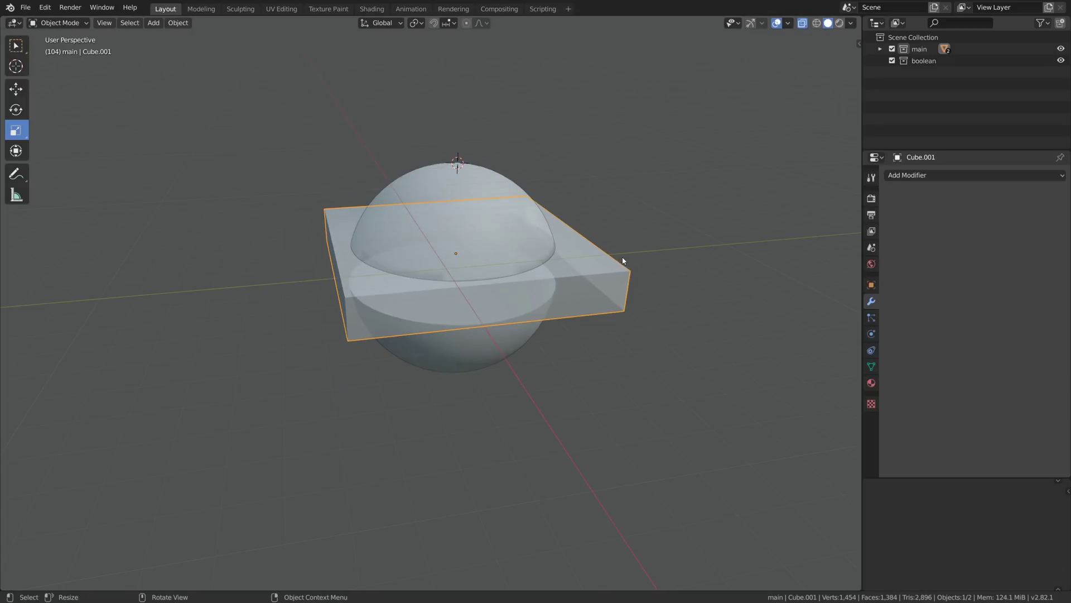
# - Set the slab's viewport display to Wire
pyautogui.click(871, 285)
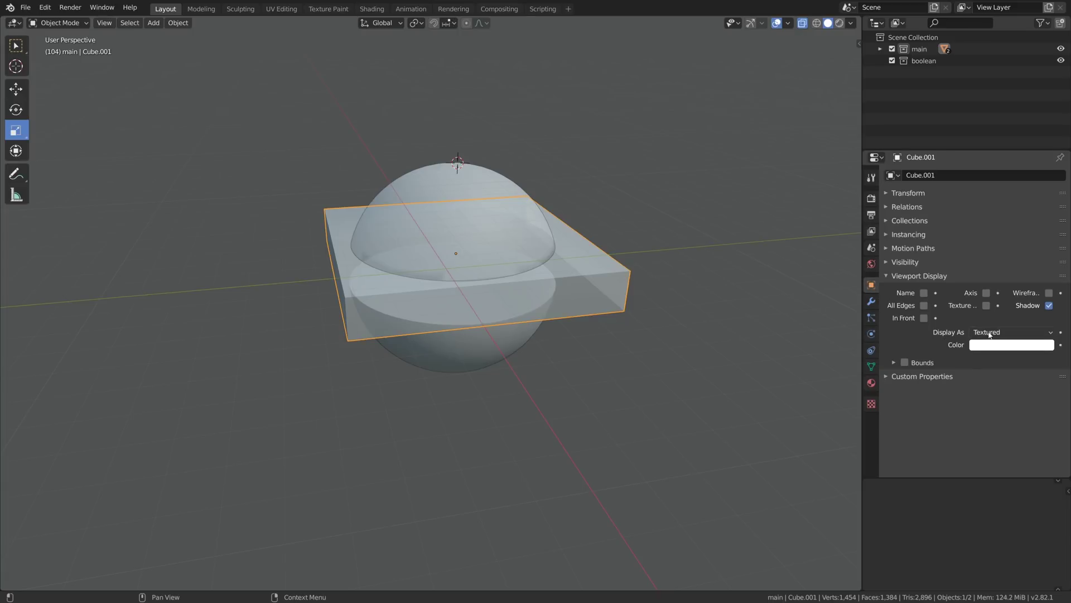
pyautogui.click(990, 333)
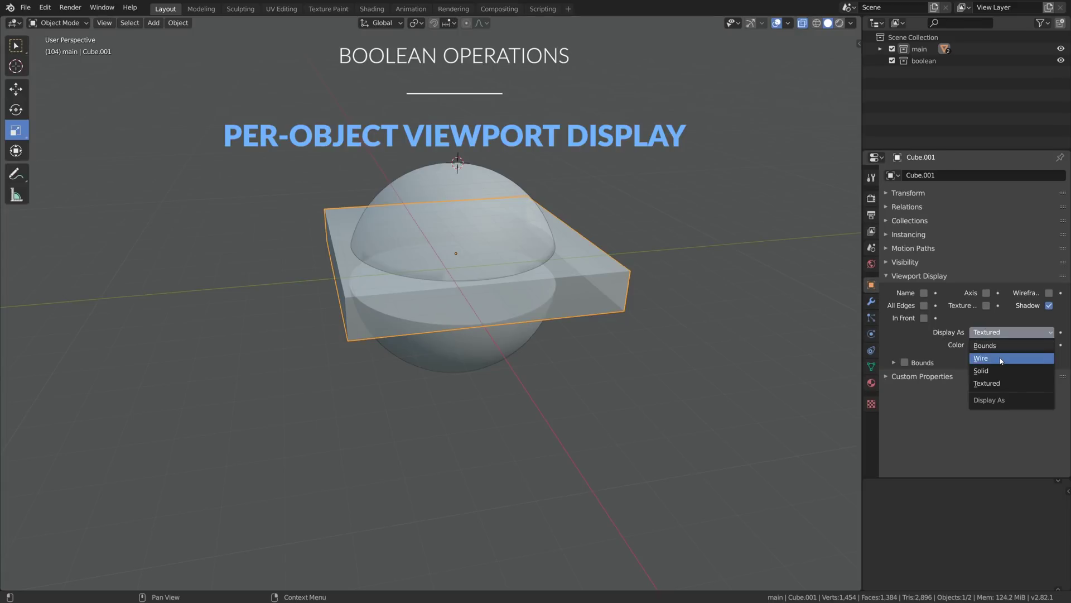
pyautogui.click(1001, 359)
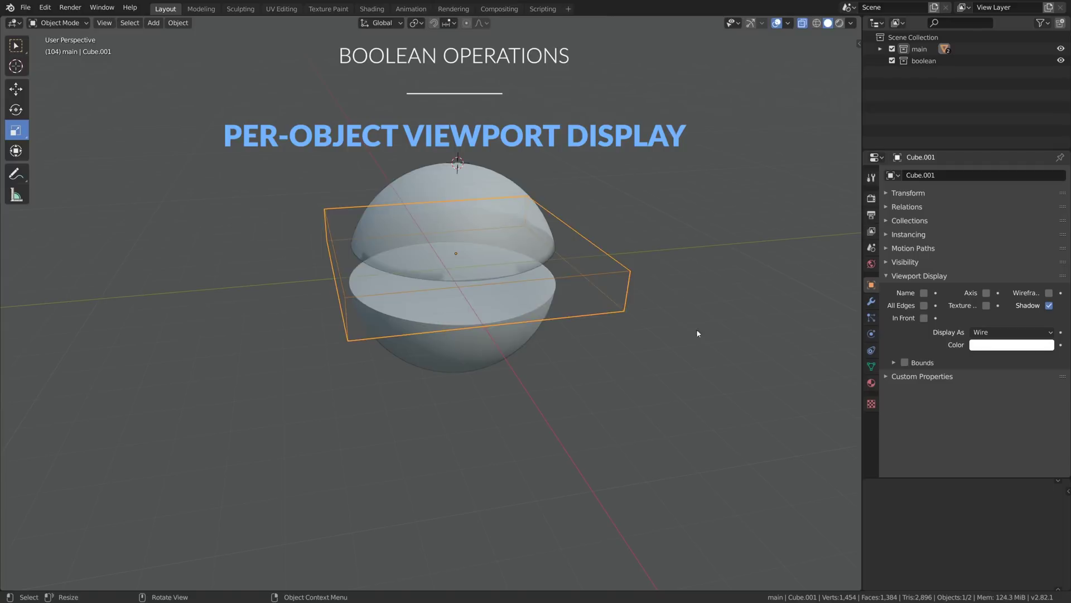
# - Raise the wire slab along Z so that it cuts off only the top of the sphere
pyautogui.press('g')
pyautogui.press('z')
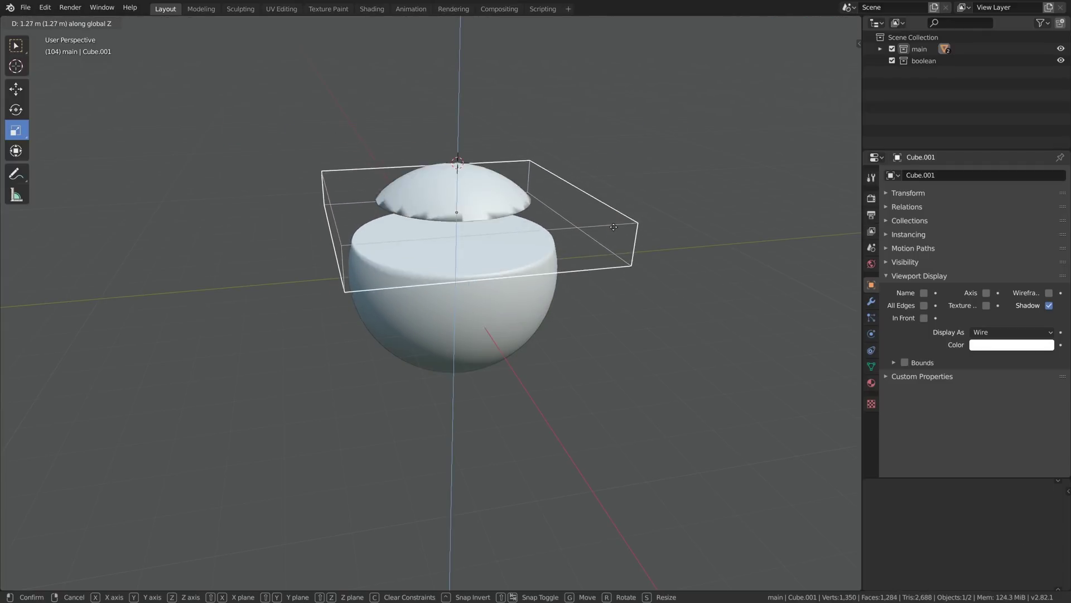
pyautogui.click(607, 192)
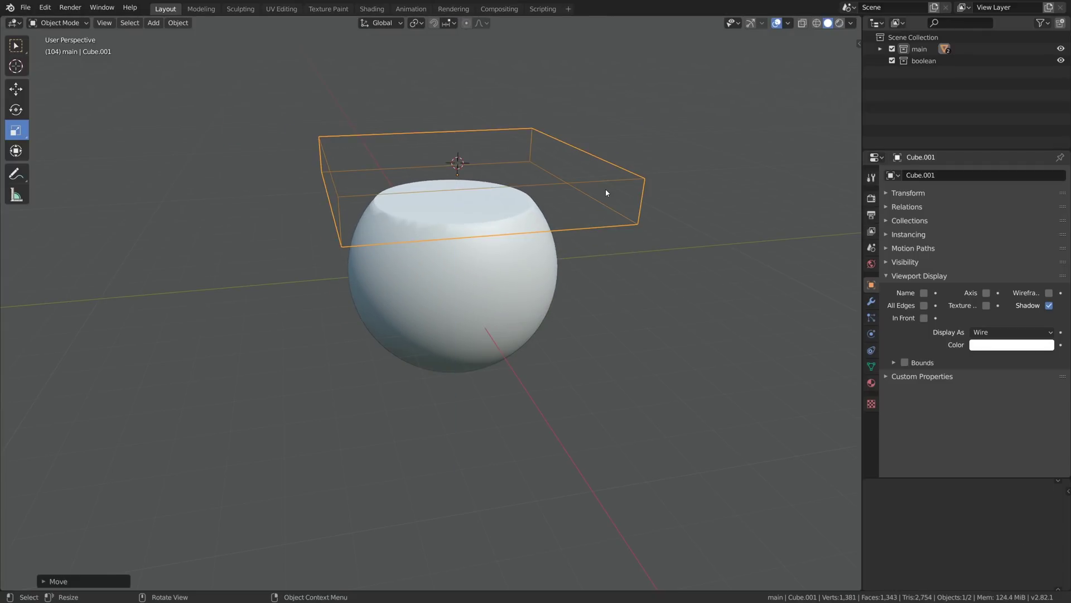
# - Place the 3D cursor on the front of the sphere near its flat top, add a cylinder there and adjust its position
pyautogui.moveTo(510, 158); pyautogui.dragTo(511, 166, button='middle')
pyautogui.scroll(1, 510, 166)
pyautogui.keyDown('shift'); pyautogui.moveTo(471, 246); pyautogui.dragTo(445, 246, button='right'); pyautogui.keyUp('shift')
pyautogui.click(543, 203)
pyautogui.hotkey('shift', 'a')
pyautogui.click(543, 203)
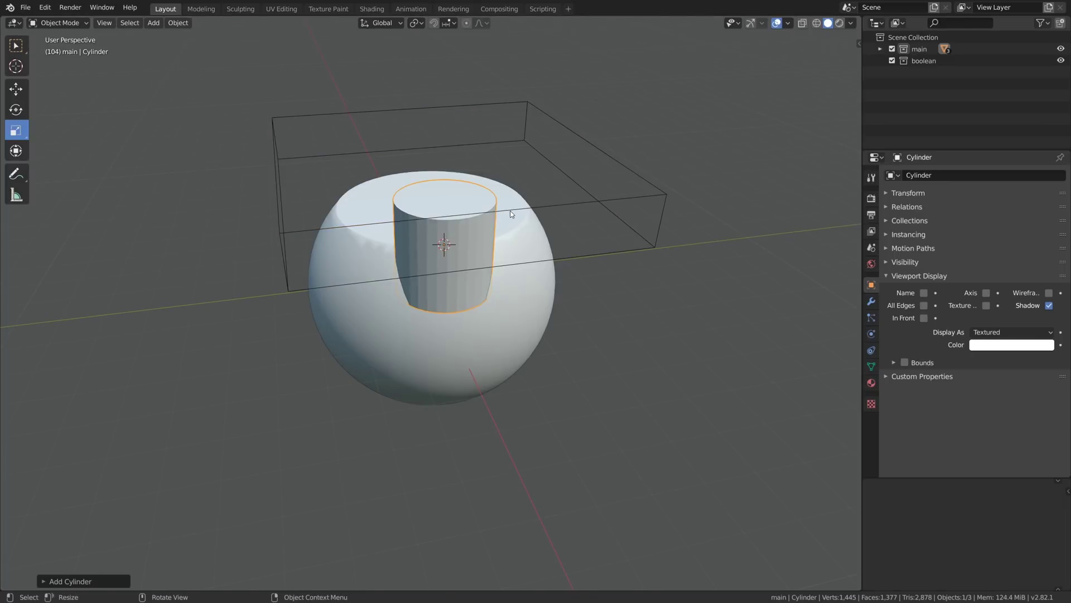
pyautogui.press('g')
pyautogui.click(503, 208)
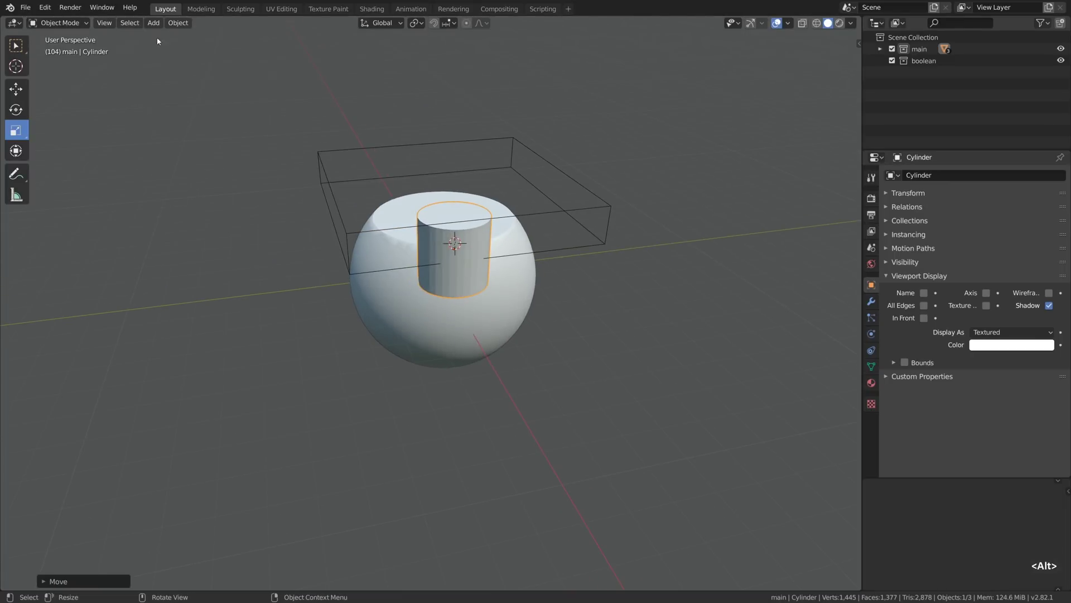
# - Search the add-on preferences for "bool" to find the Bool Tool add-on
pyautogui.click(45, 7)
pyautogui.click(96, 175)
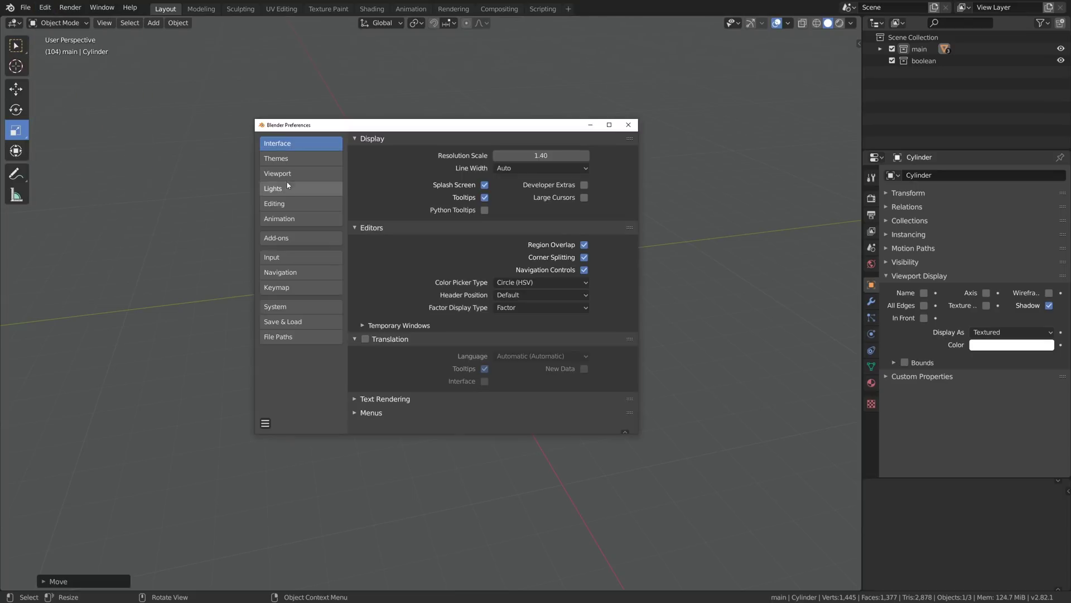
pyautogui.click(281, 239)
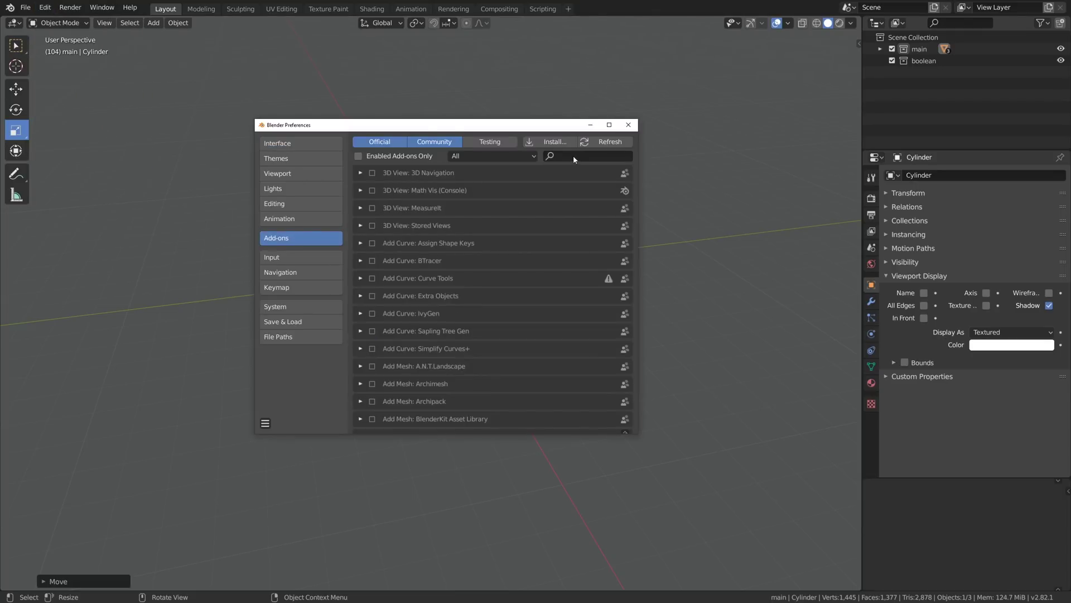
pyautogui.click(576, 159)
pyautogui.write('bool')
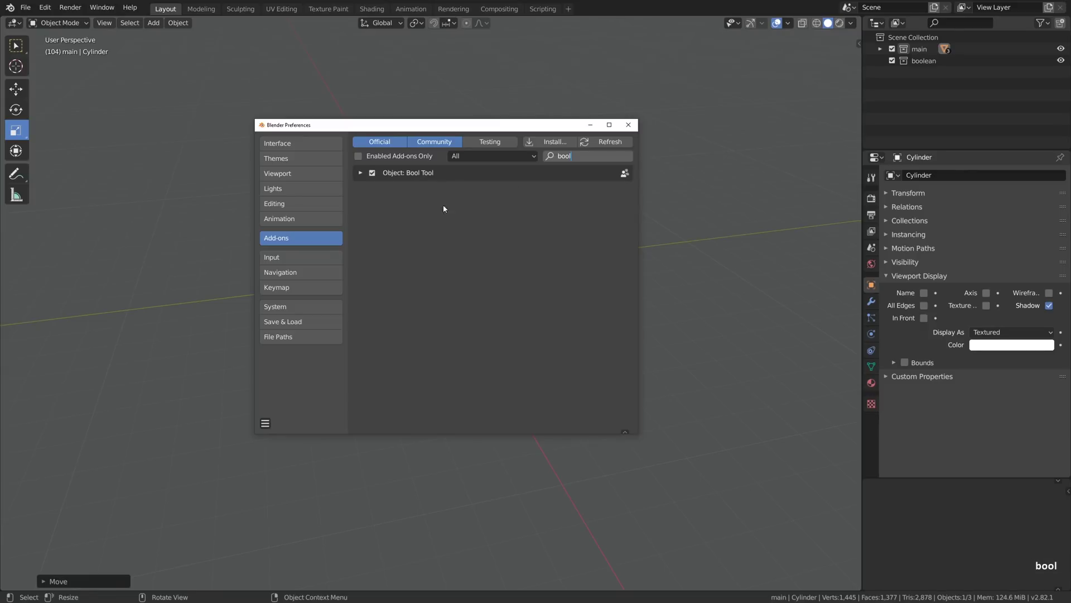
pyautogui.click(443, 209)
# - Review the Bool Tool add-on's details and its list of shortcuts, and close the preferences
pyautogui.click(361, 174)
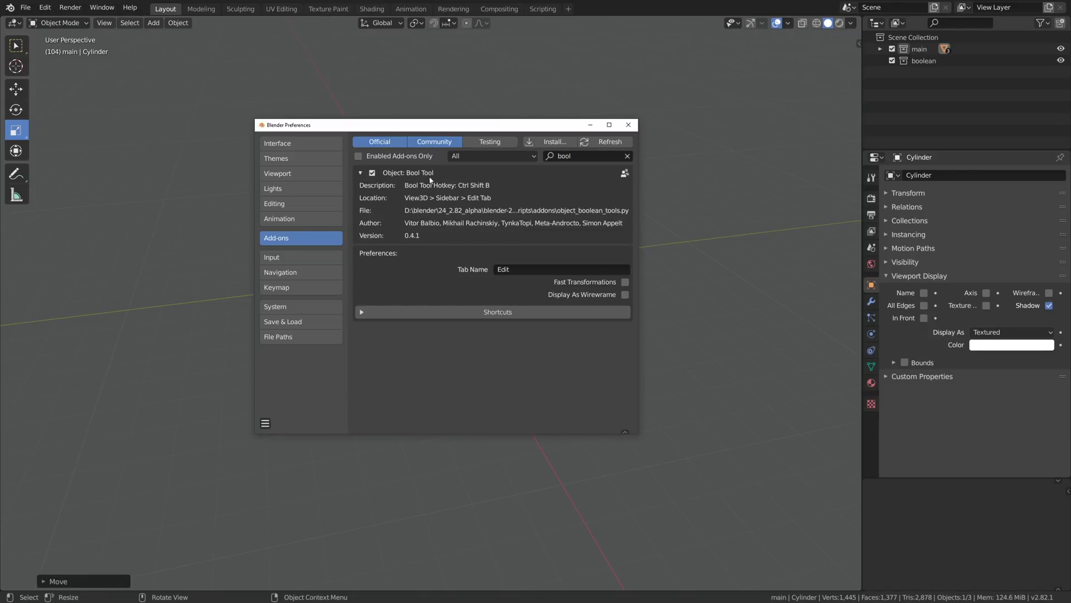
pyautogui.click(404, 312)
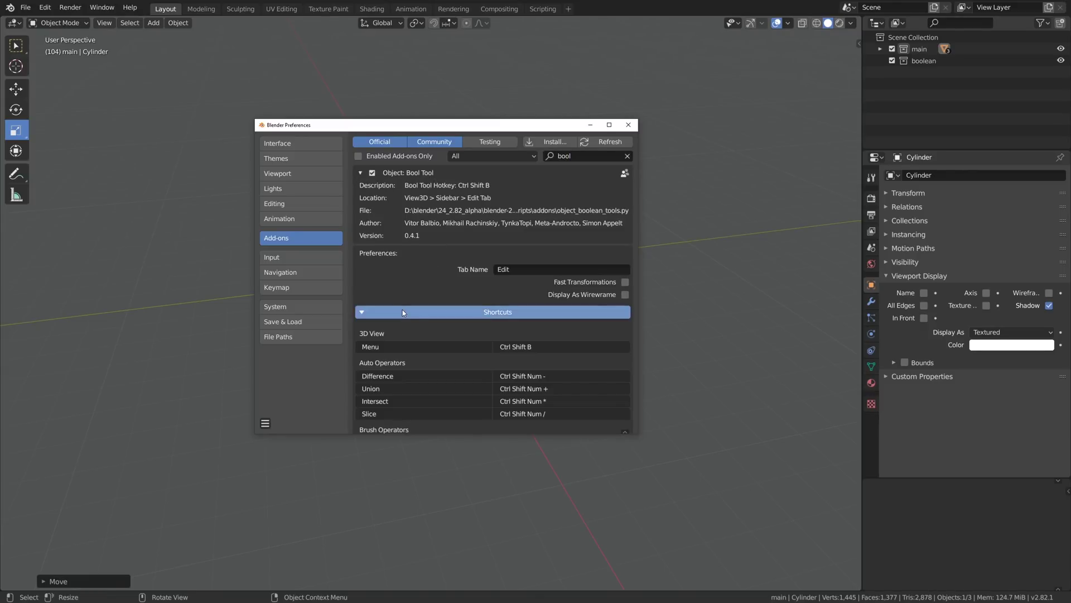
pyautogui.scroll(-3, 425, 314)
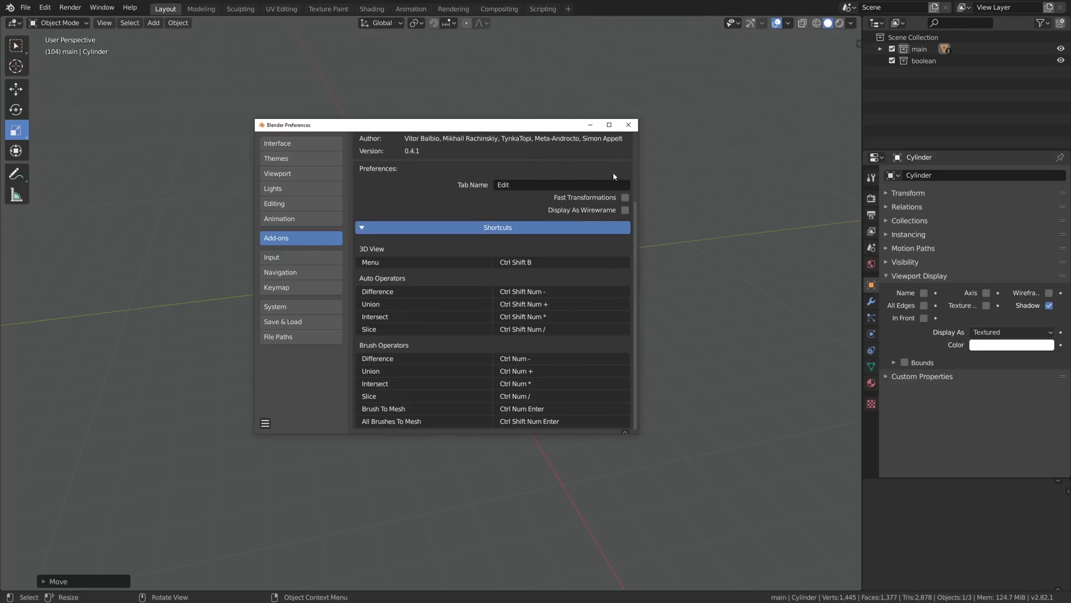
pyautogui.click(629, 124)
# - Subtract the cylinder from the sphere with Bool Tool's brush Difference, and scale and move the cutter along Z
pyautogui.keyDown('shift'); pyautogui.click(504, 283); pyautogui.keyUp('shift')
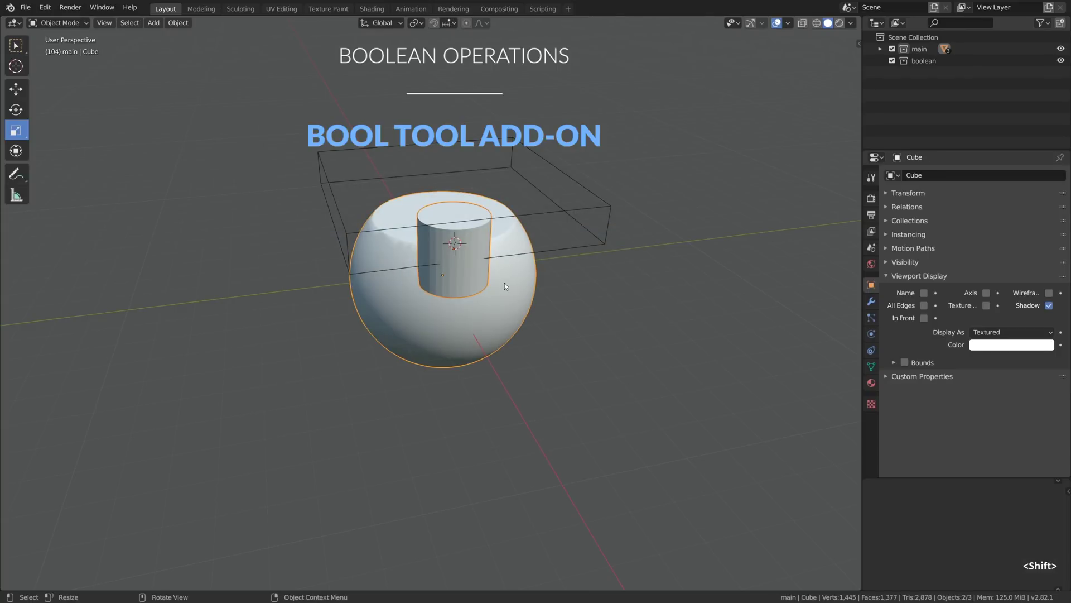
pyautogui.hotkey('ctrl', '-')
pyautogui.press('s')
pyautogui.press('z')
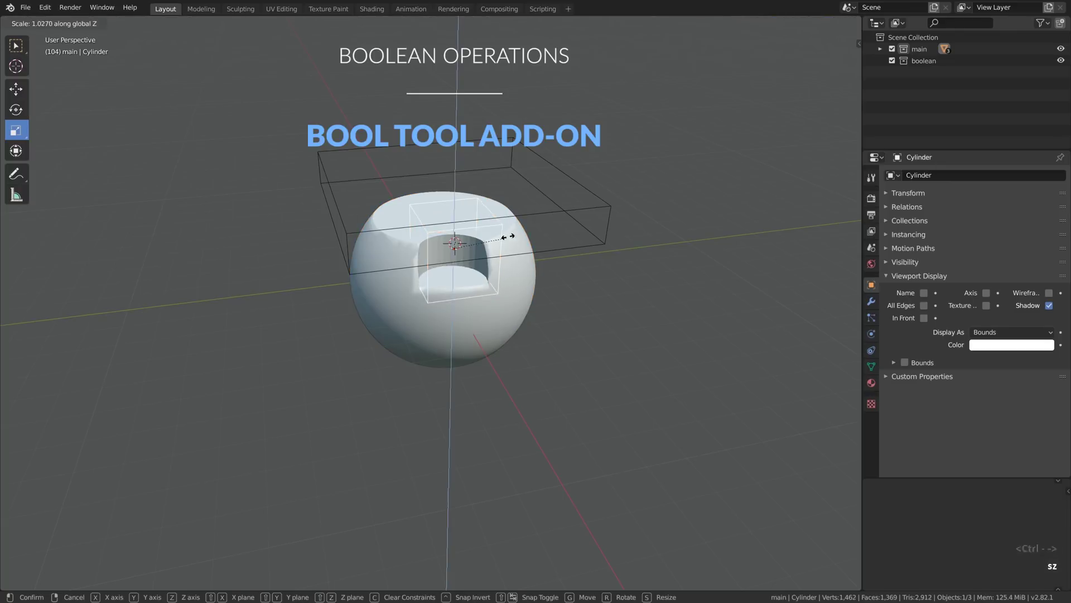
pyautogui.click(477, 262)
pyautogui.press('g')
pyautogui.press('z')
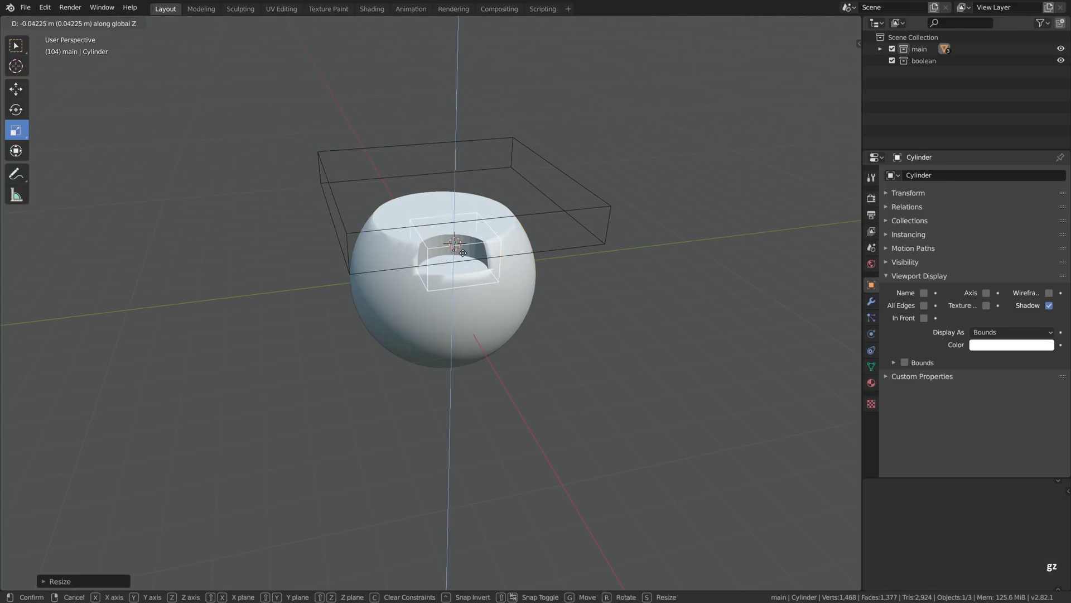
pyautogui.click(464, 255)
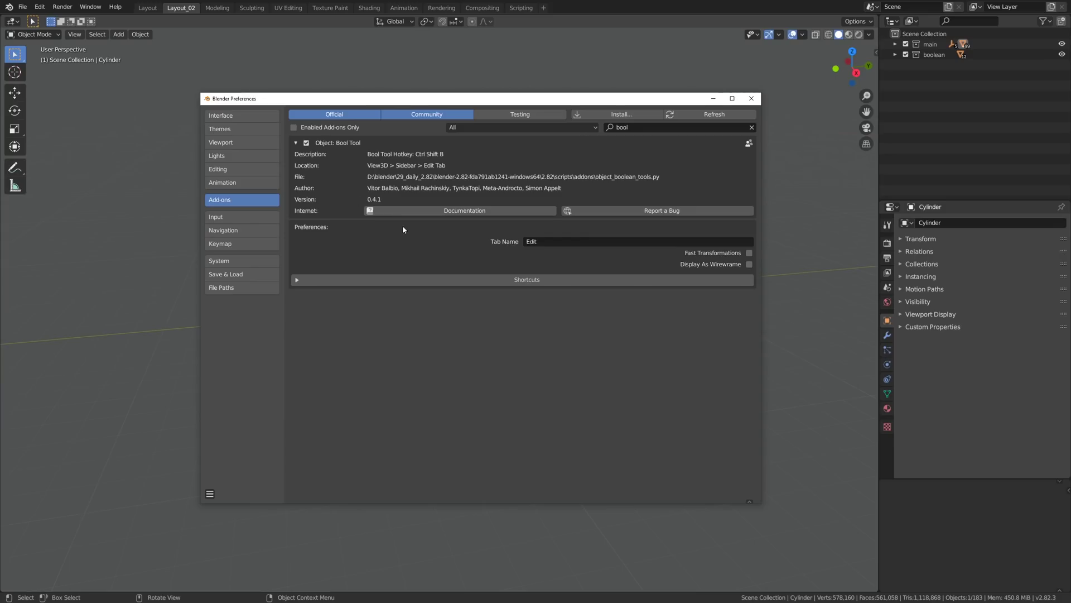
# - Enable the Display As Wireframe option in the Bool Tool add-on preferences
pyautogui.click(749, 265)
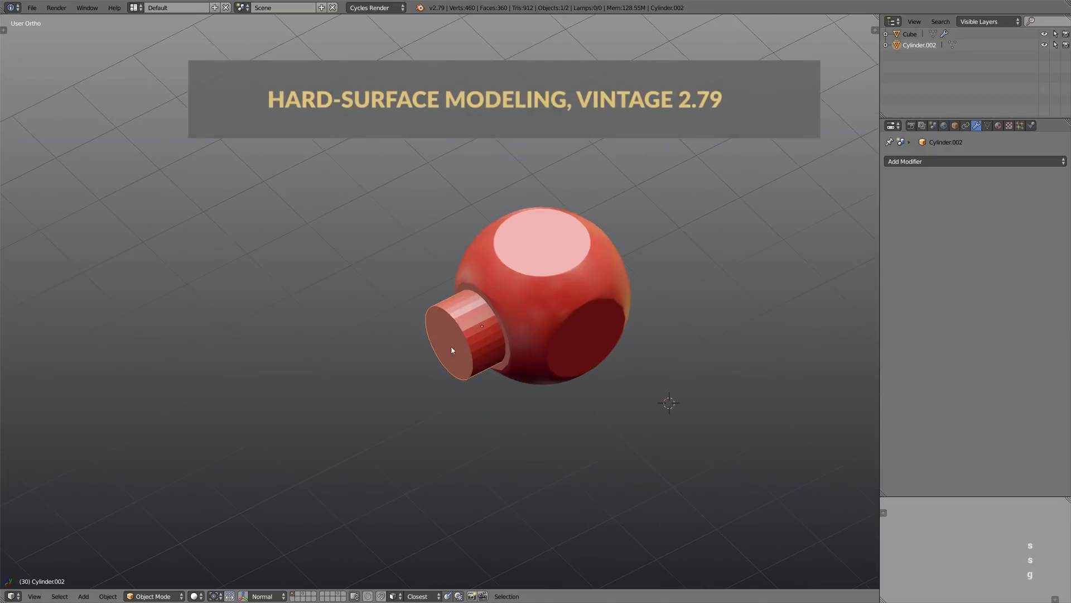
# - In the Blender 2.79 scene, stretch the cylinder along Y through the whole red sphere and shift it slightly along Y
pyautogui.press('s')
pyautogui.press('y')
pyautogui.click(714, 210)
pyautogui.press('g')
pyautogui.press('y')
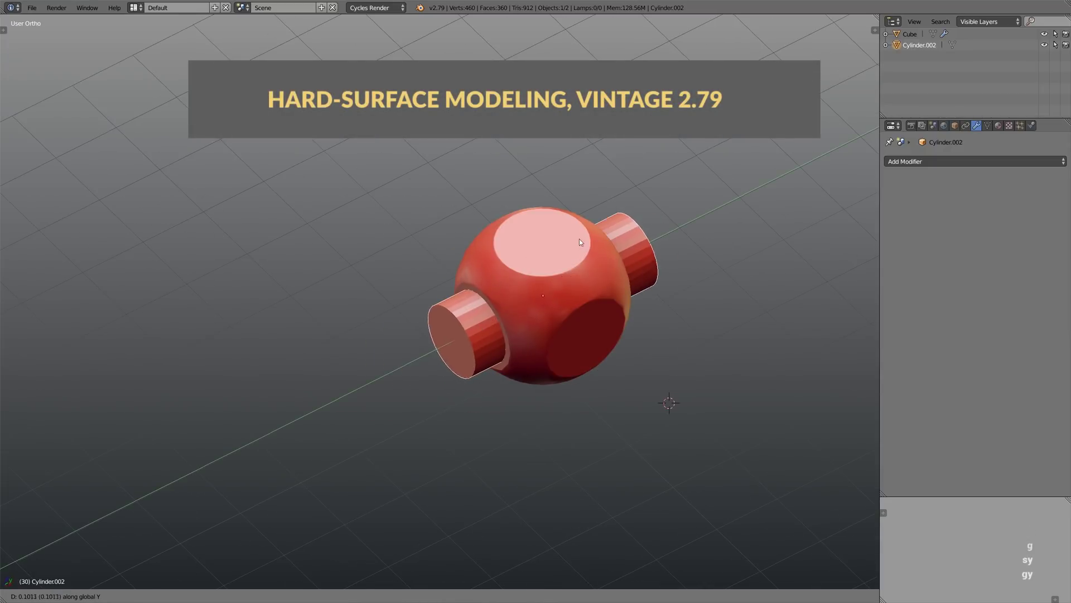
pyautogui.click(575, 241)
# - Add the red sphere to the selection and subtract the cylinder from it with Bool Tool's brush Difference
pyautogui.keyDown('shift'); pyautogui.rightClick(573, 242); pyautogui.keyUp('shift')
pyautogui.press('ctrl+KP_Subtract')
pyautogui.moveTo(609, 263); pyautogui.dragTo(634, 265, button='middle')
pyautogui.rightClick(635, 265)
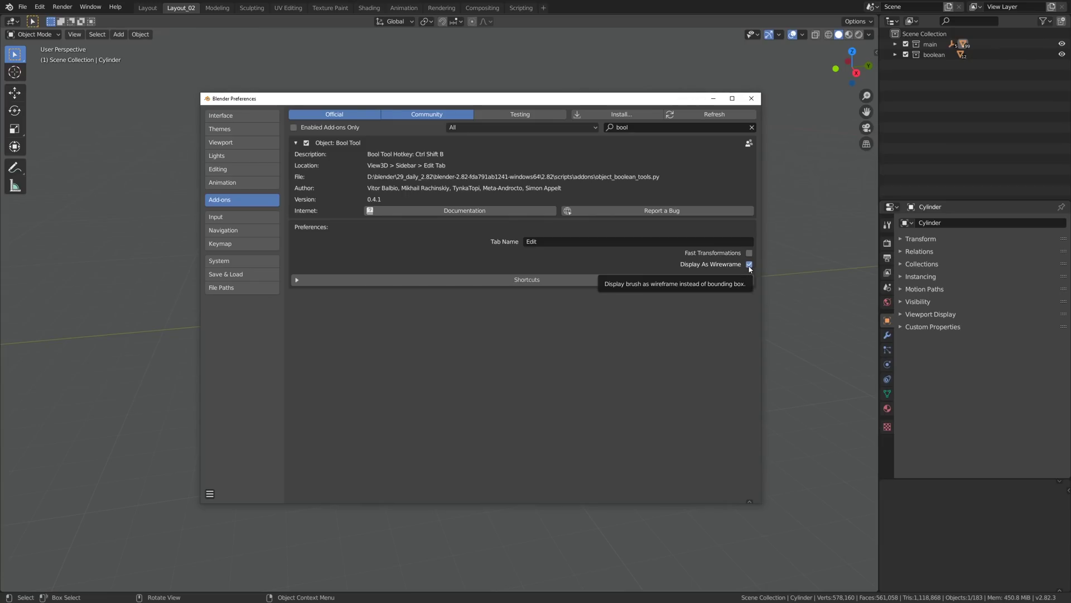
# - Back in the Blender 2.82 preferences, toggle Bool Tool's Display As Wireframe option
pyautogui.click(749, 265)
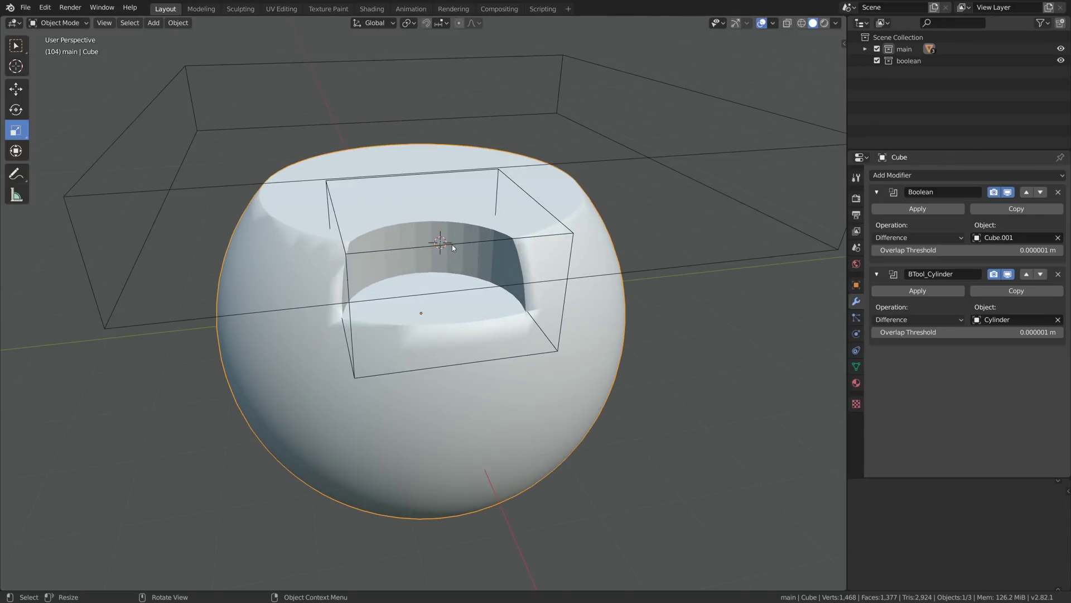
# - Lower the cylinder cutter about 0.09 m along Z and shade it smooth
pyautogui.scroll(2, 452, 245)
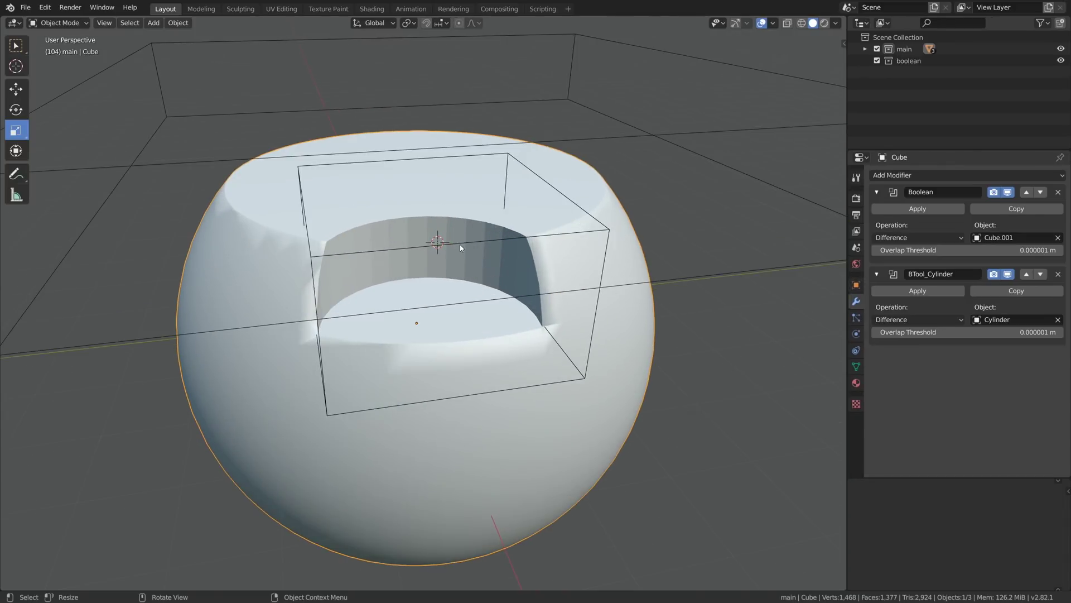
pyautogui.click(462, 243)
pyautogui.press('g')
pyautogui.press('z')
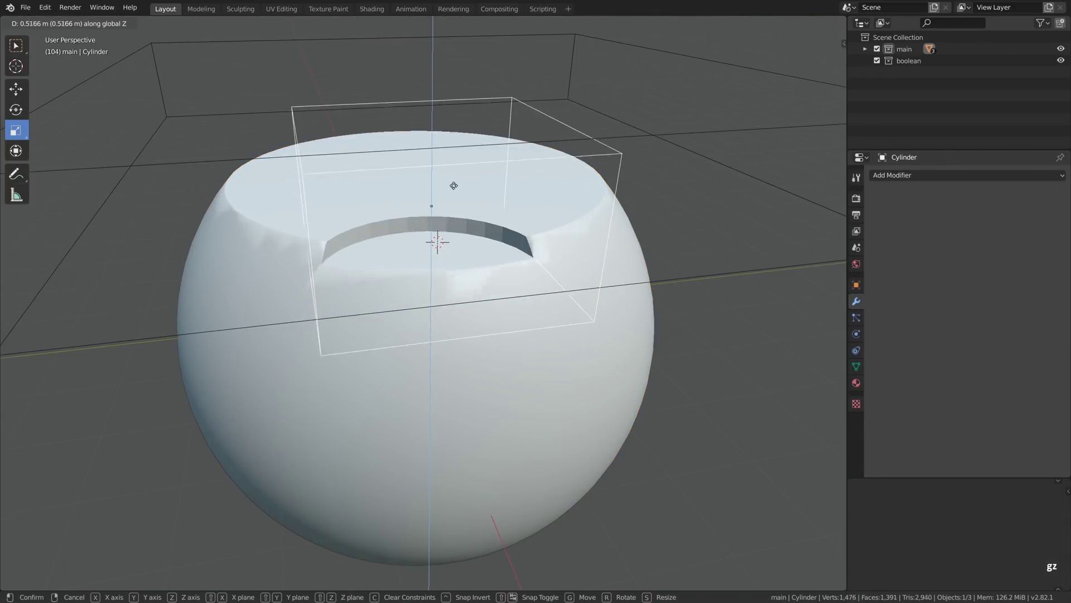
pyautogui.click(437, 252)
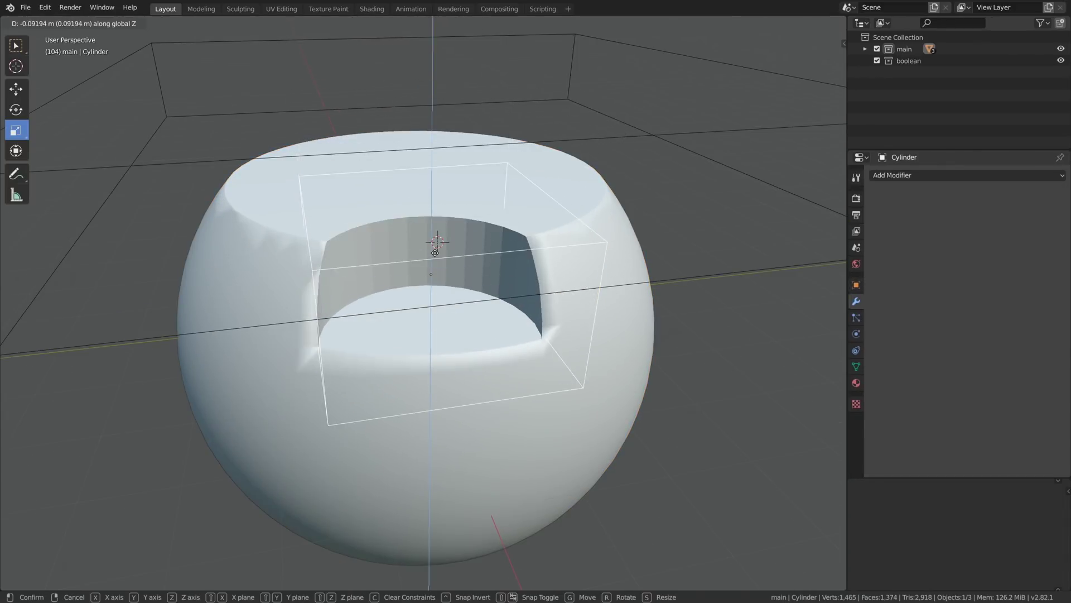
pyautogui.rightClick(710, 248)
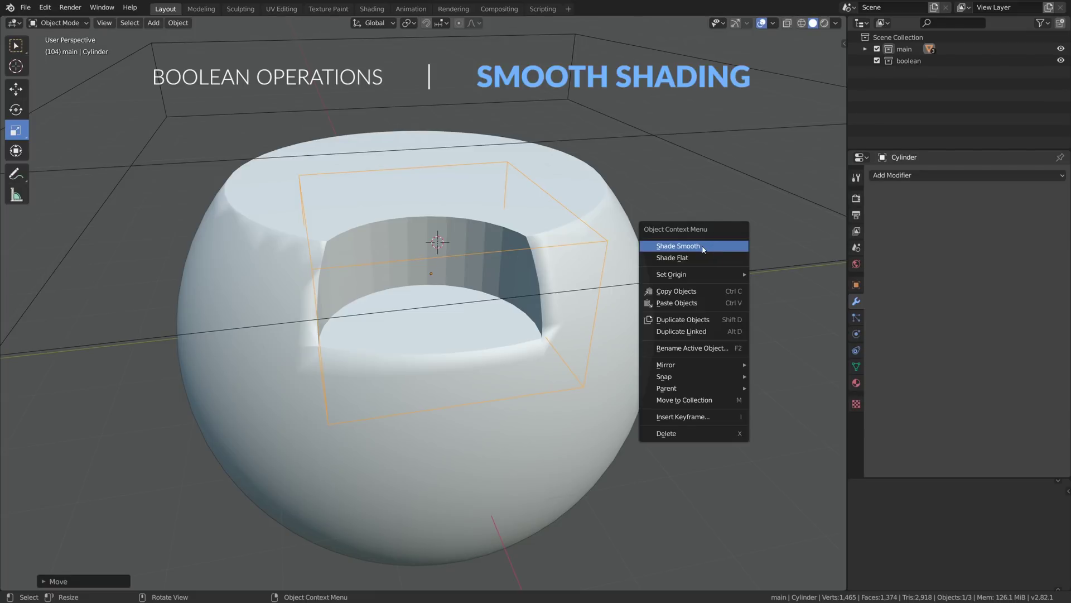
pyautogui.click(710, 249)
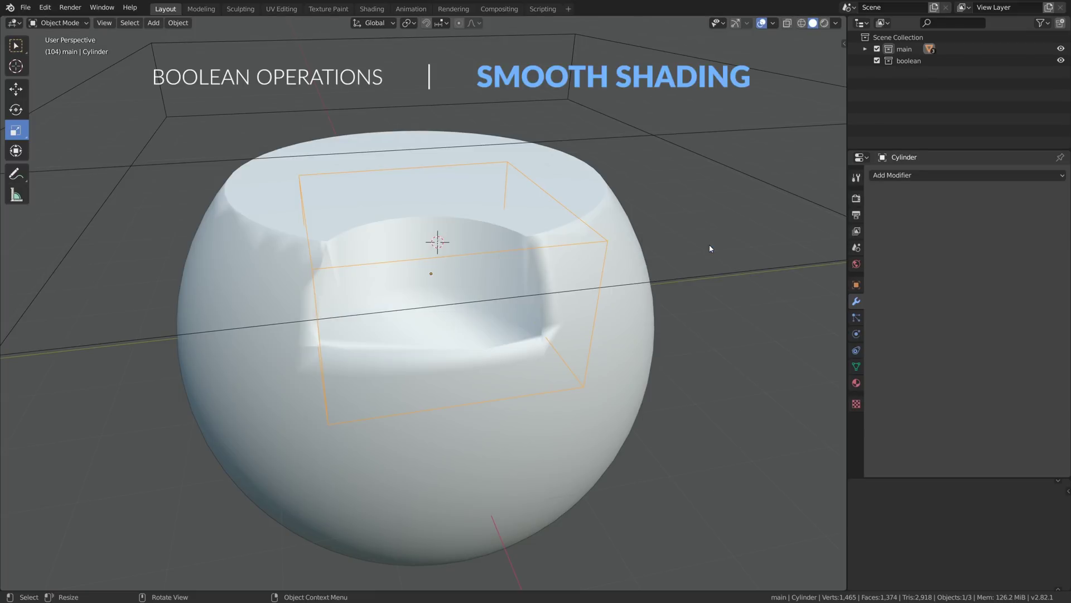
# - Select the sphere and enable Auto Smooth for its normals
pyautogui.moveTo(710, 249); pyautogui.dragTo(629, 290, button='middle')
pyautogui.click(627, 289)
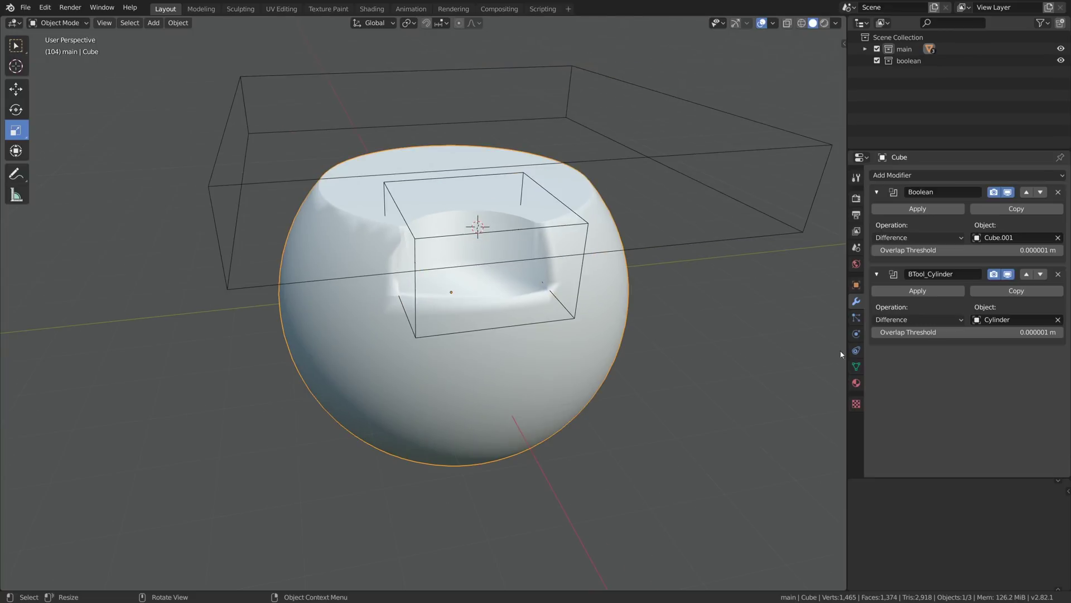
pyautogui.click(857, 367)
pyautogui.click(889, 386)
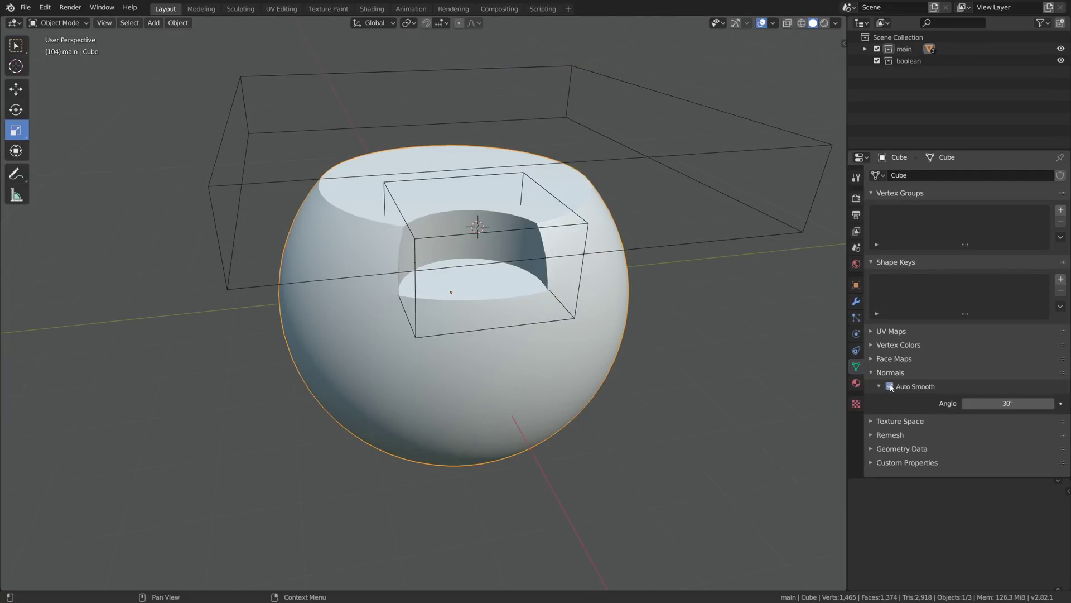
# - Show the mesh wireframe over the shaded sphere and clear the selection
pyautogui.press('space')
pyautogui.hotkey('alt', 'h')
pyautogui.hotkey('alt', 'a')
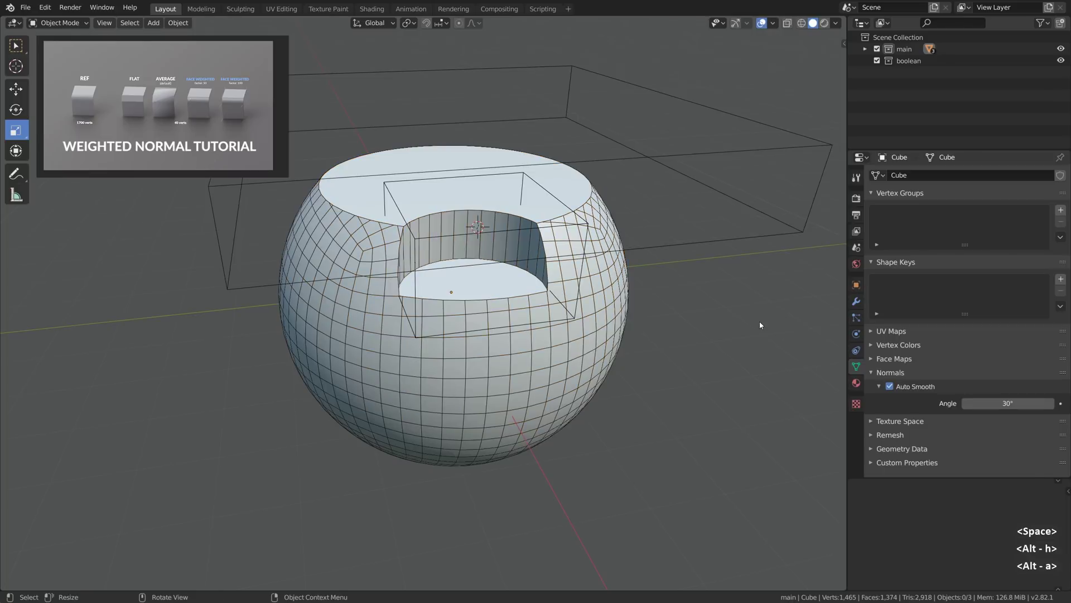
# - Try moving the cylinder cutter up along Z with the wireframe shown
pyautogui.click(578, 303)
pyautogui.press('g')
pyautogui.press('z')
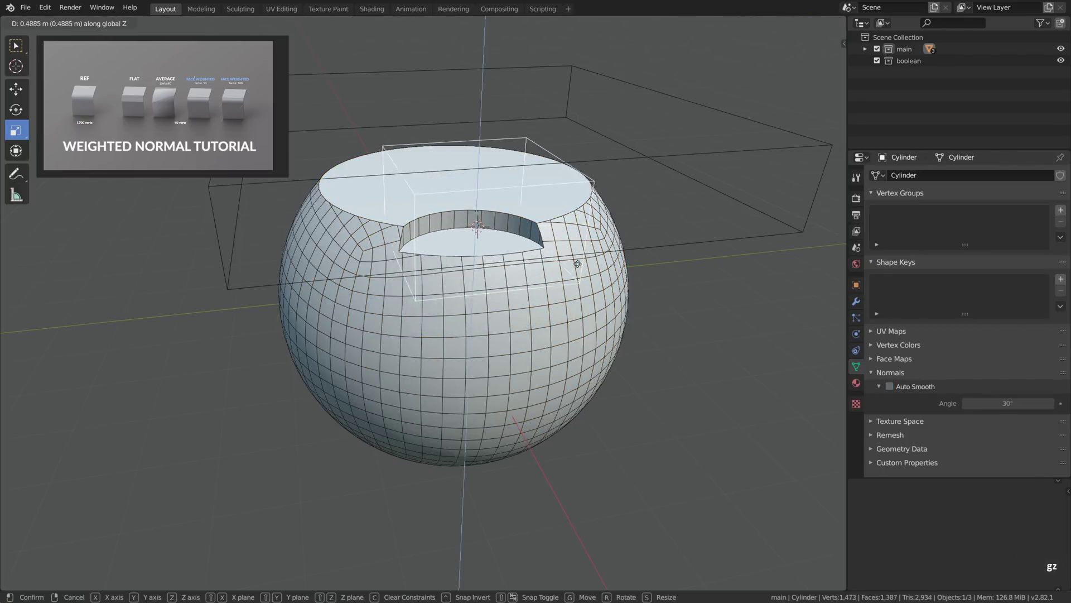
pyautogui.click(574, 284)
# - Set the sphere's Auto Smooth angle to 60° and deselect everything
pyautogui.click(574, 285)
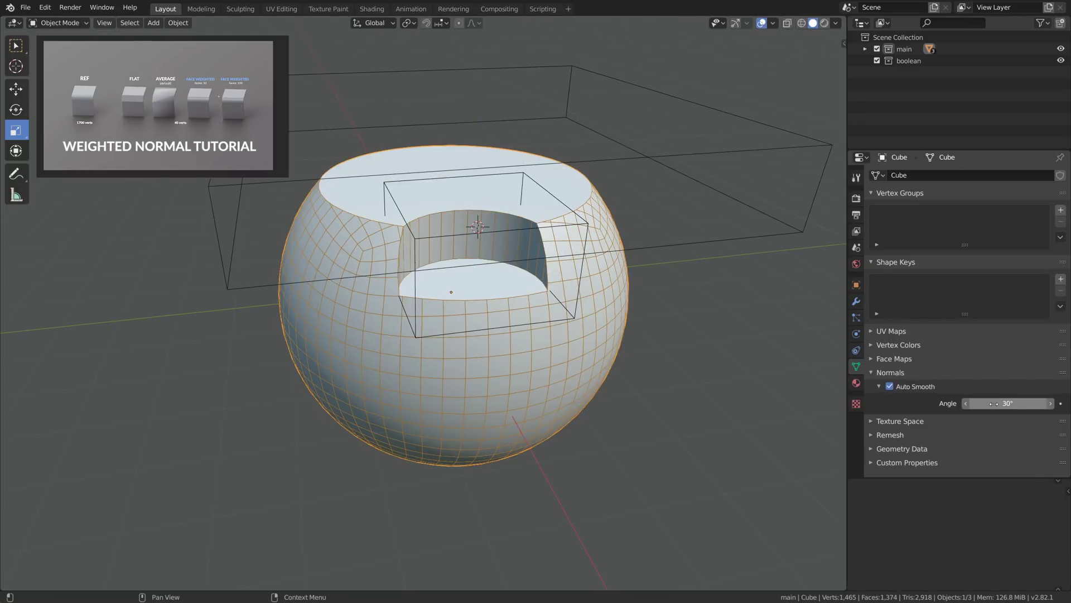
pyautogui.click(992, 403)
pyautogui.write('60')
pyautogui.press('Return')
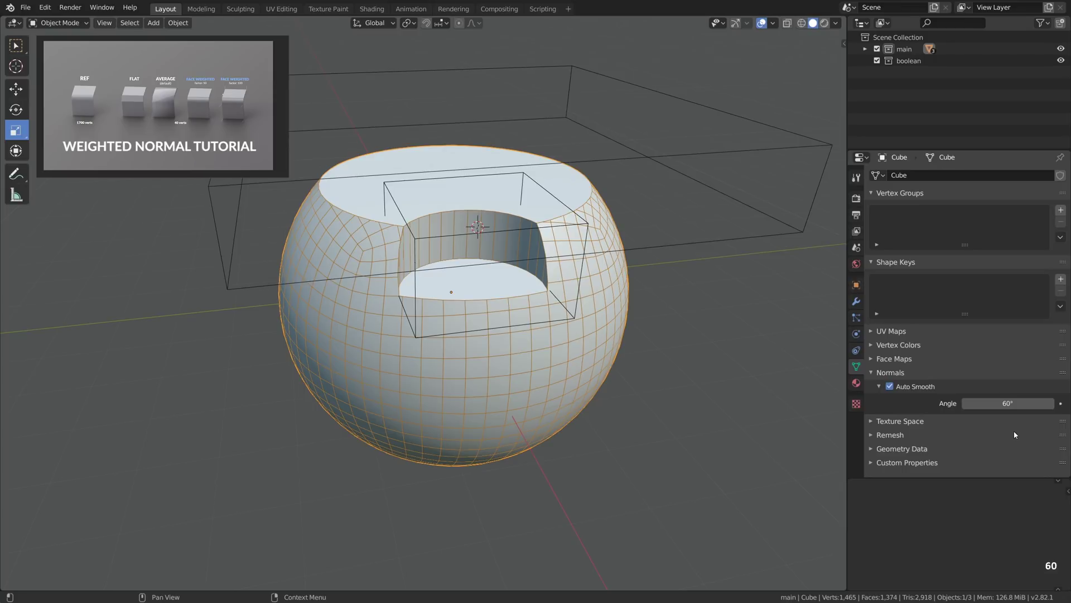
pyautogui.hotkey('alt', 'a')
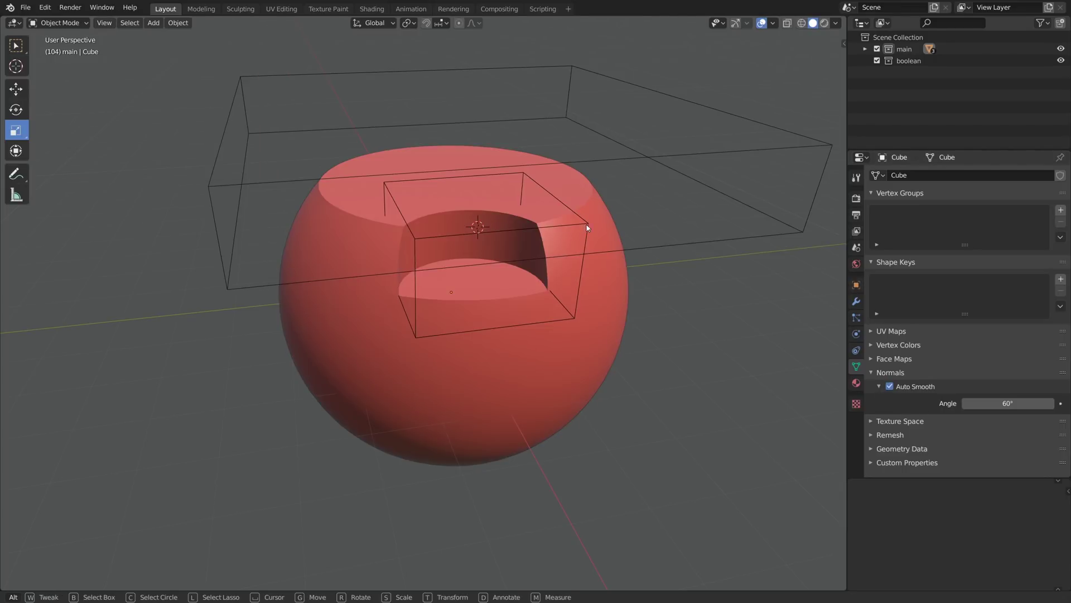
# - Change the operation of the sphere's BTool_Cylinder modifier to Union
pyautogui.click(597, 223)
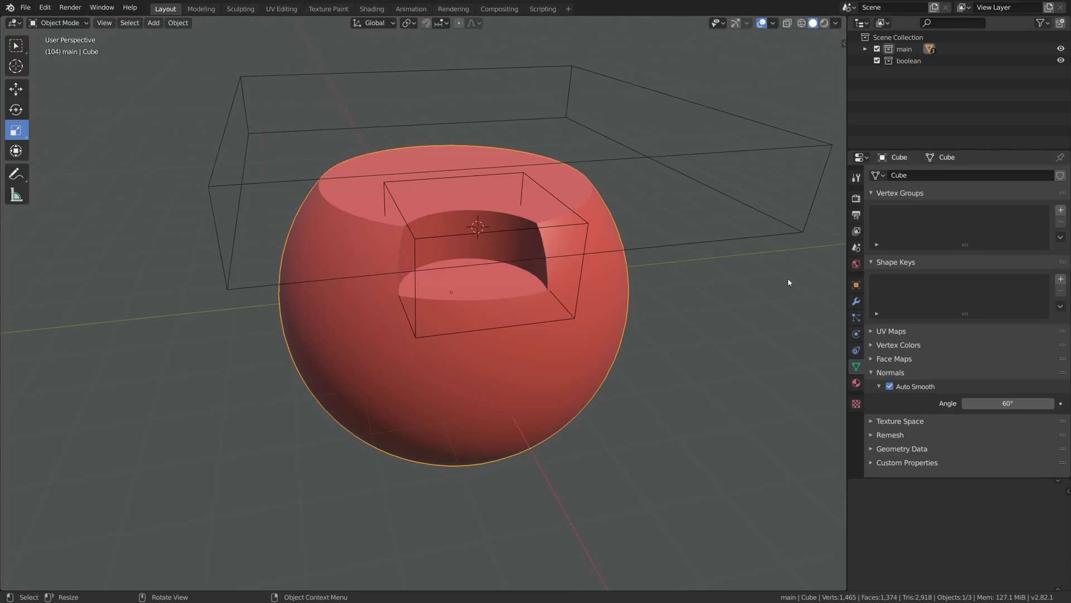
pyautogui.click(856, 301)
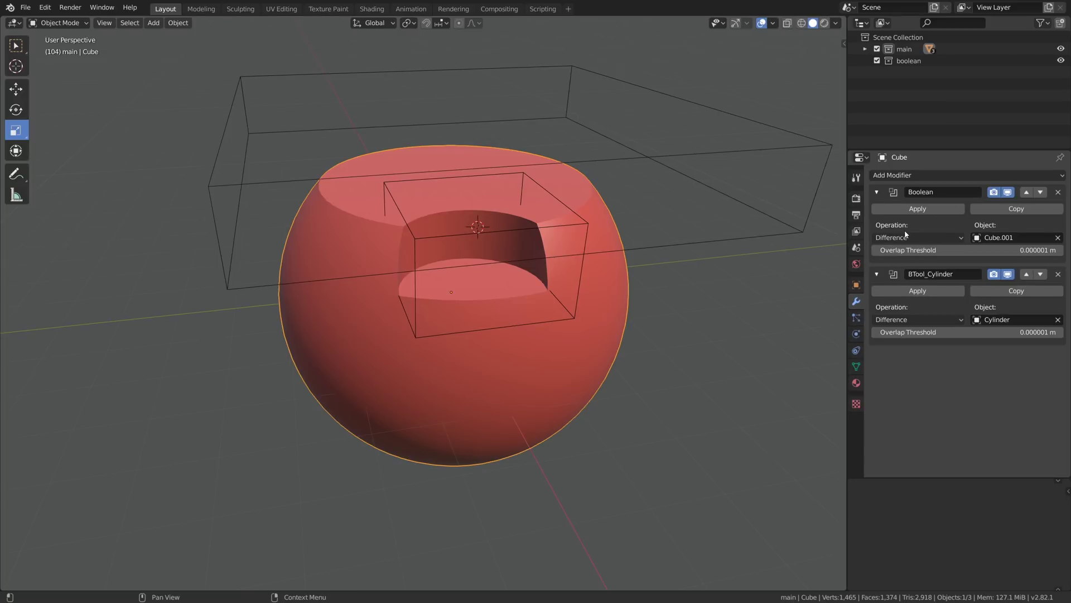
pyautogui.click(918, 318)
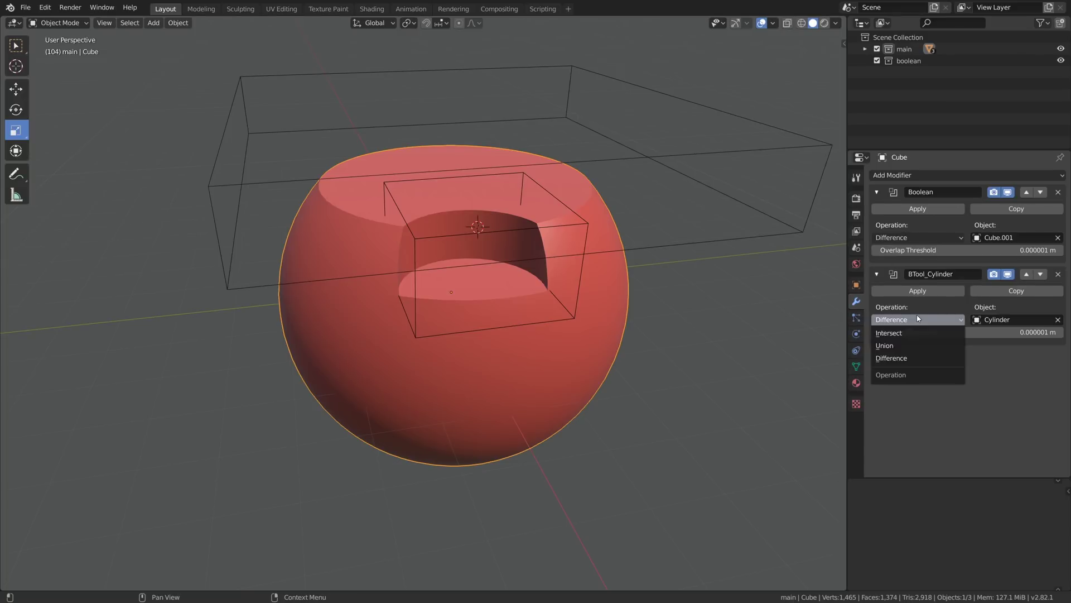
pyautogui.click(912, 345)
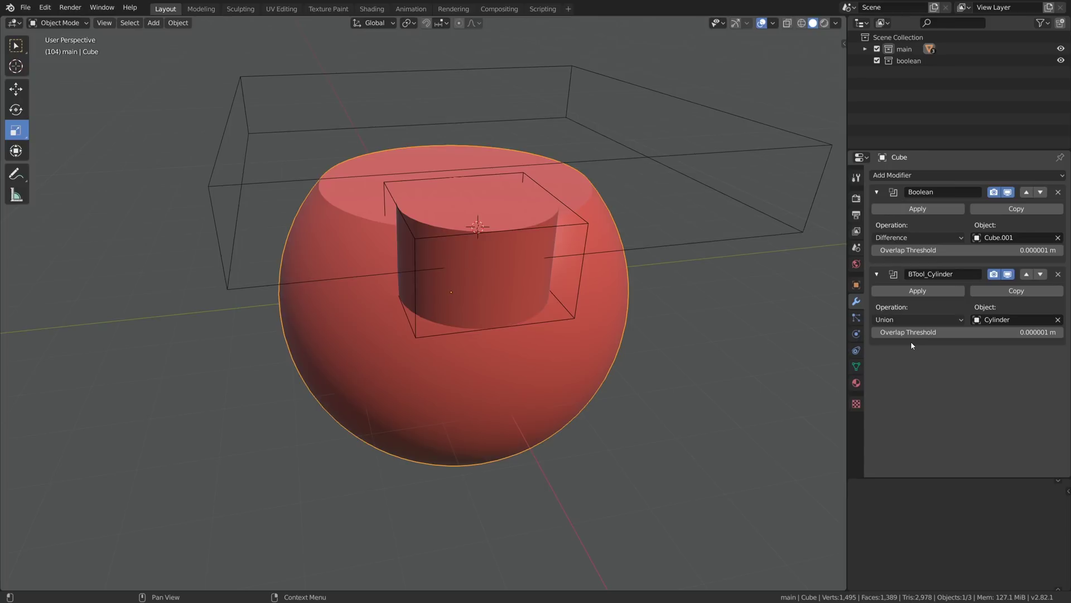
# - Move the cylinder horizontally, with Z locked, farther into the sphere and inspect the union's mesh in wireframe
pyautogui.click(549, 227)
pyautogui.press('g')
pyautogui.hotkey('shift', 'z')
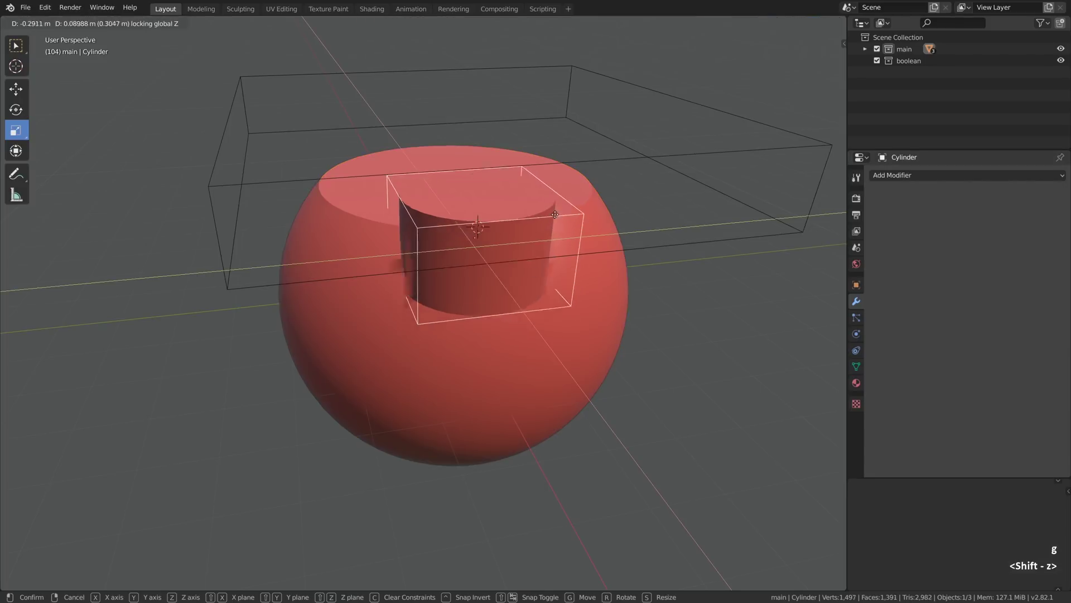
pyautogui.click(548, 203)
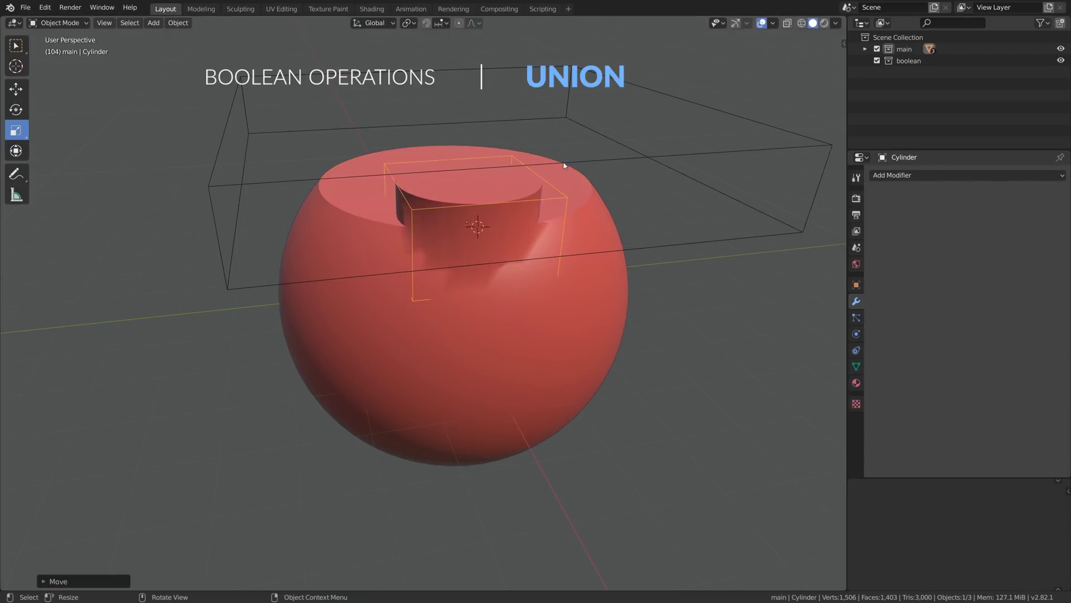
pyautogui.press('h')
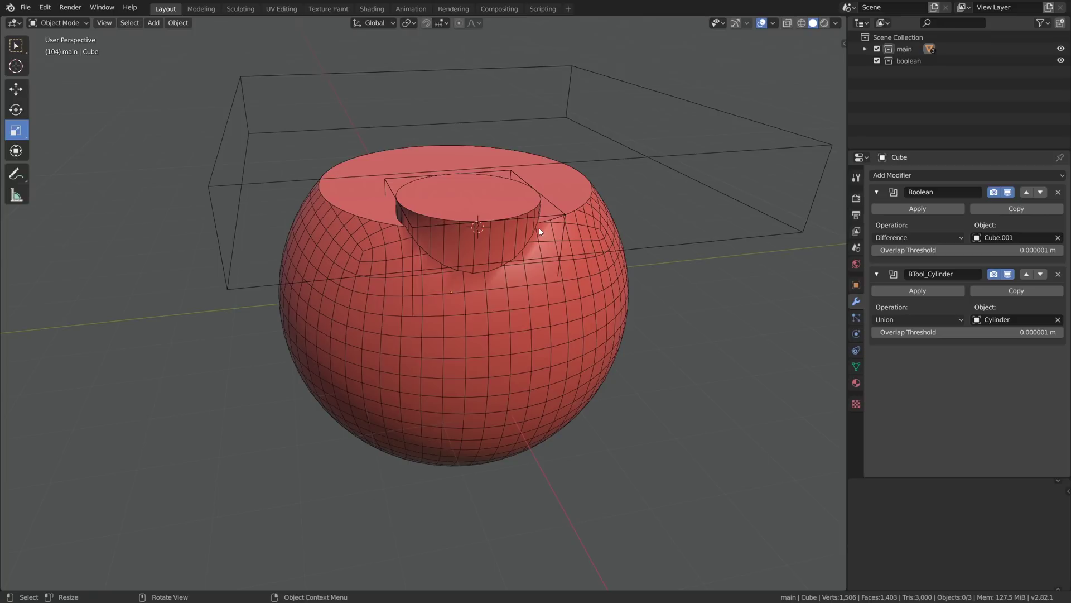
pyautogui.press(';')
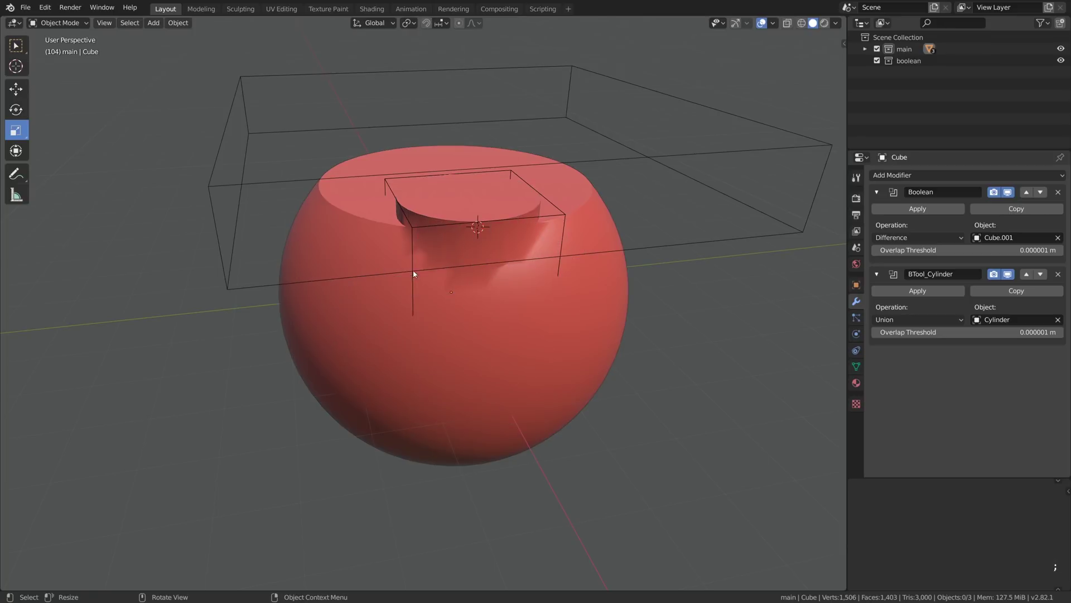
# - Remove the sphere's BTool_Cylinder modifier and delete the cylinder cutter
pyautogui.click(1059, 274)
pyautogui.click(560, 223)
pyautogui.press('x')
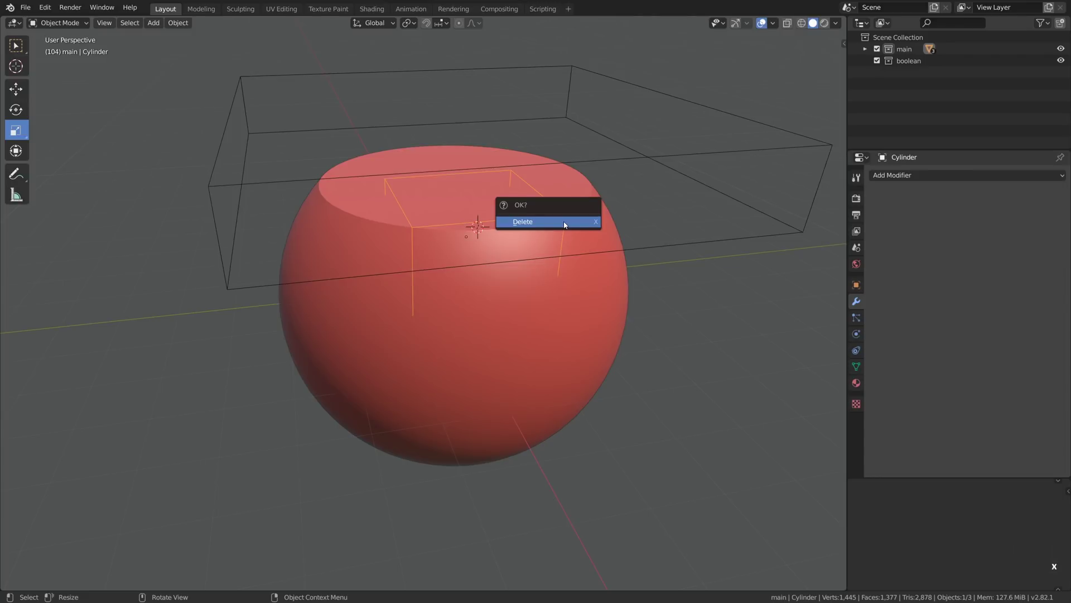
pyautogui.click(564, 224)
# - Change the operation of the sphere's Boolean modifier to Intersect
pyautogui.click(552, 179)
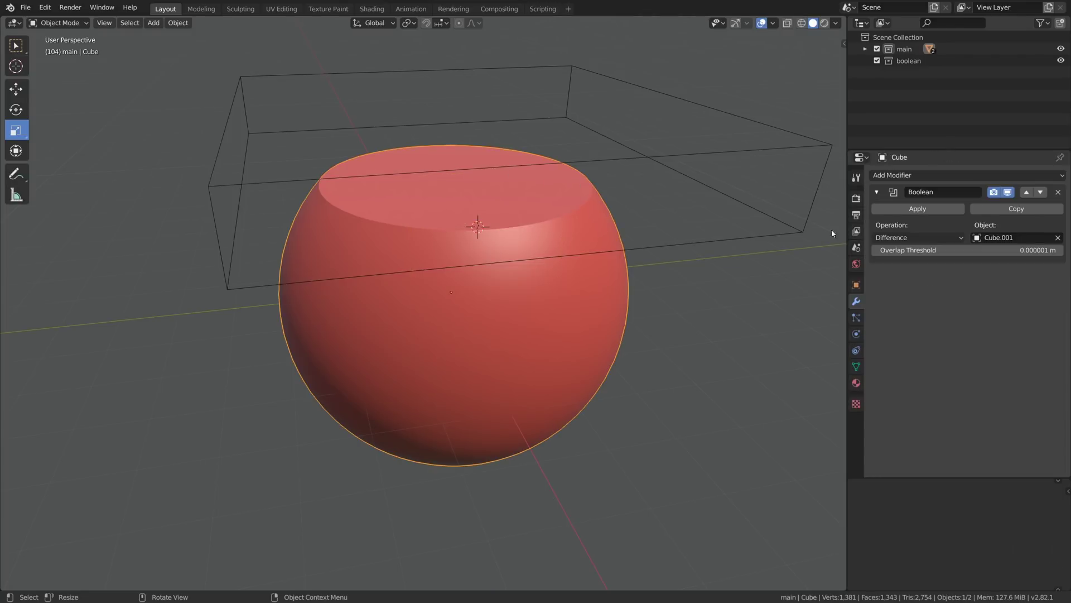
pyautogui.click(899, 239)
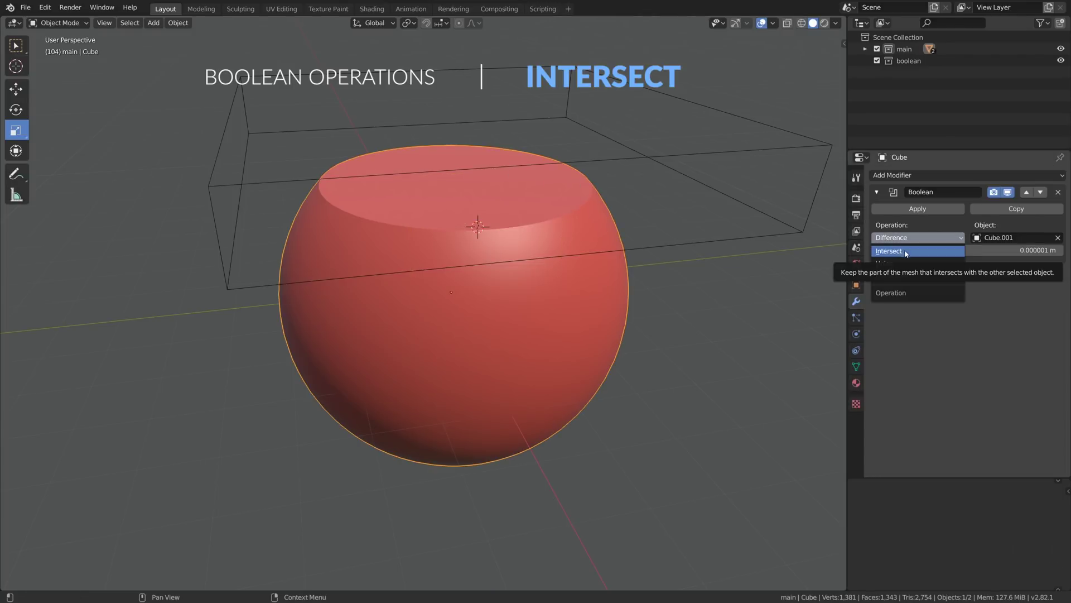
pyautogui.click(903, 251)
# - Try lowering, rotating and scaling the box cutter to reshape the intersection, and undo these changes together with the Intersect setting
pyautogui.click(821, 185)
pyautogui.press('s')
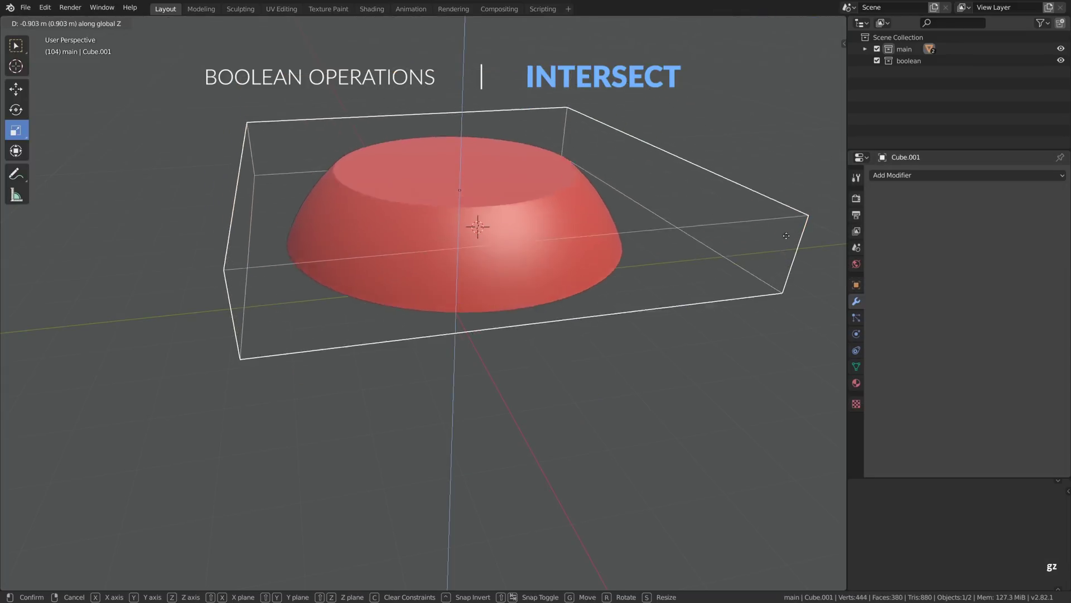
pyautogui.press('r')
pyautogui.press('r')
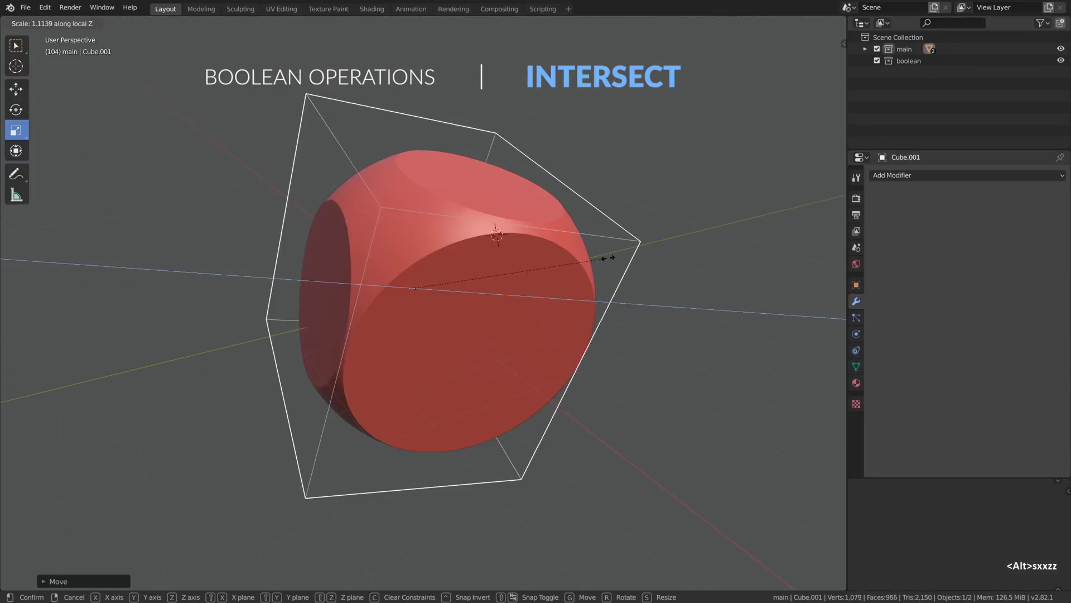
pyautogui.moveTo(569, 261)
pyautogui.mouseDown(button='middle')
pyautogui.moveTo(517, 247)
pyautogui.moveTo(574, 257)
pyautogui.mouseUp(button='middle')
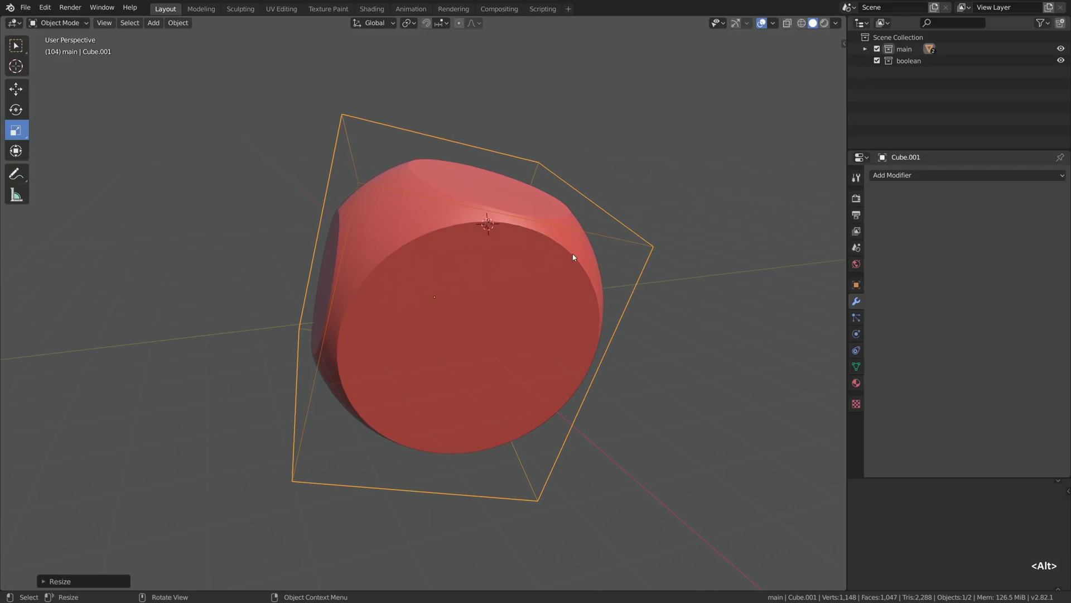
pyautogui.hotkey('ctrl', 'z')
pyautogui.hotkey('ctrl', 'z')
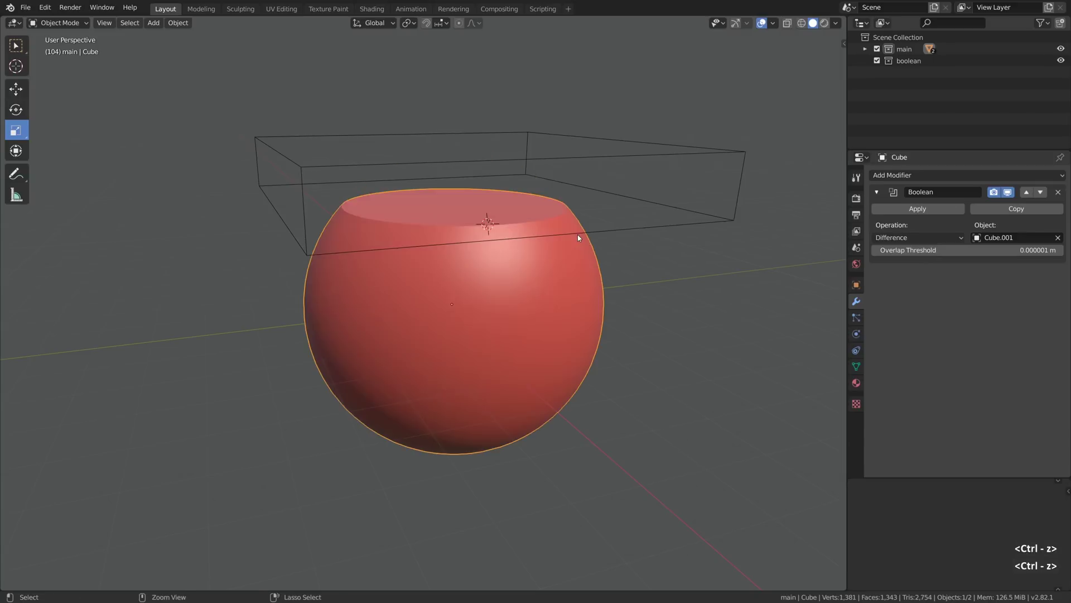
# - Duplicate the sphere in place, set the copy's Boolean operation to Intersect, and deselect everything
pyautogui.hotkey('shift', 'd')
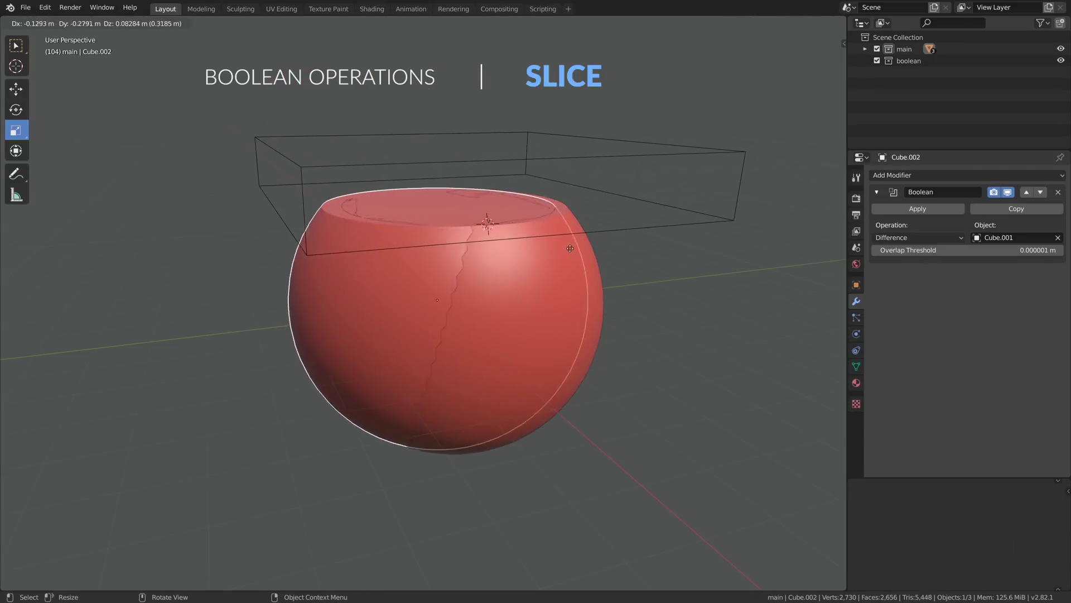
pyautogui.rightClick(582, 251)
pyautogui.click(898, 237)
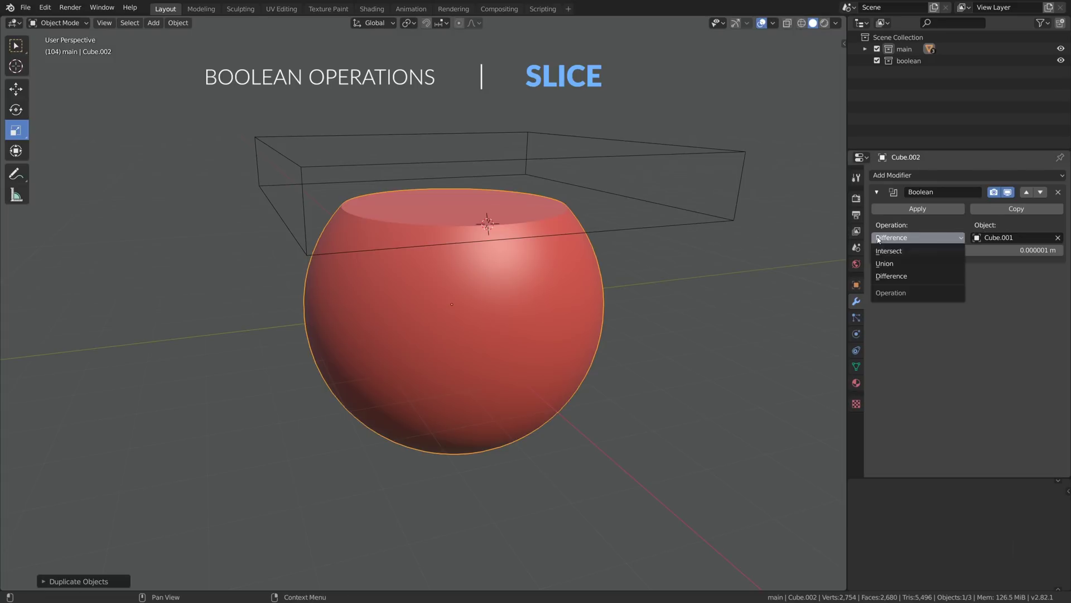
pyautogui.click(887, 250)
pyautogui.hotkey('alt', 'a')
# - Raise the box cutter along Z and try another vertical move to see the slice line follow it
pyautogui.moveTo(479, 175); pyautogui.dragTo(475, 182, button='middle')
pyautogui.click(551, 174)
pyautogui.press('g')
pyautogui.press('z')
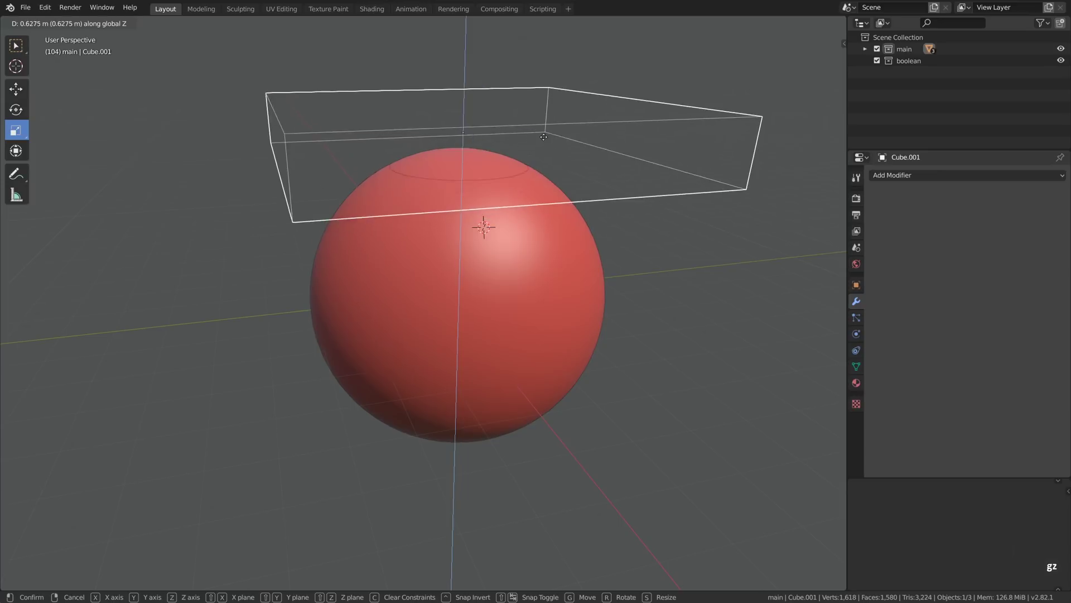
pyautogui.click(541, 159)
pyautogui.press('g')
pyautogui.press('z')
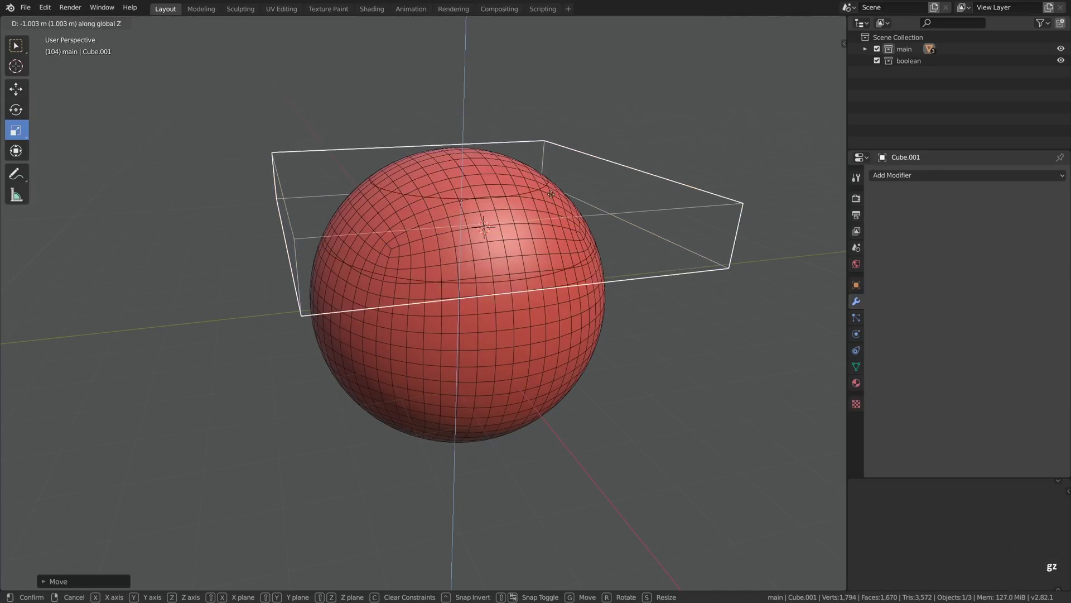
pyautogui.rightClick(550, 157)
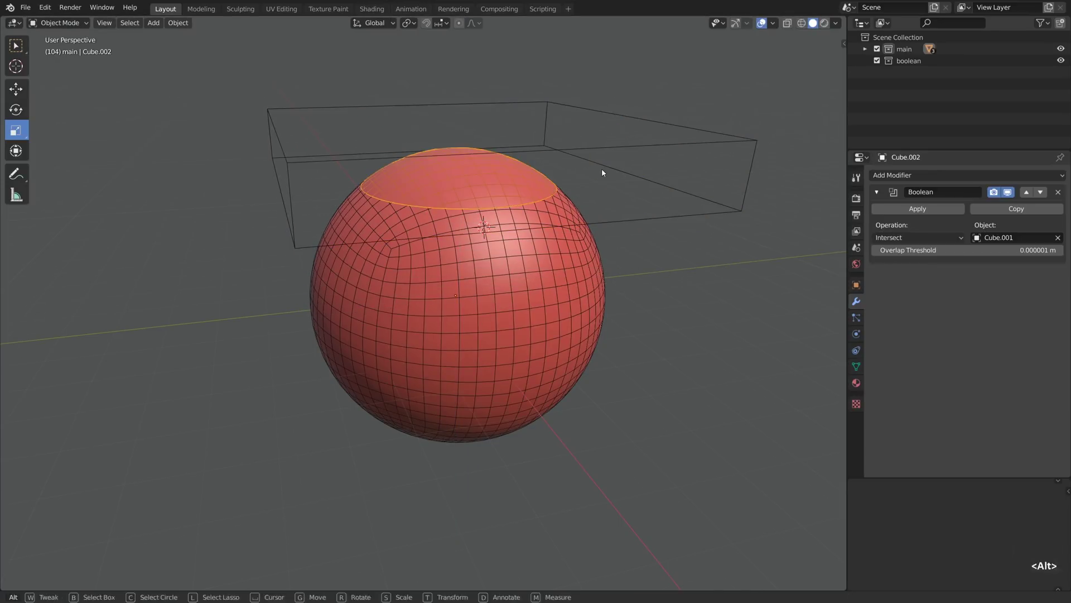
# - Scale the sliced-off cap to about 0.99 so a gap separates it from the sphere
pyautogui.click(551, 157)
pyautogui.scroll(1, 550, 156)
pyautogui.press('s')
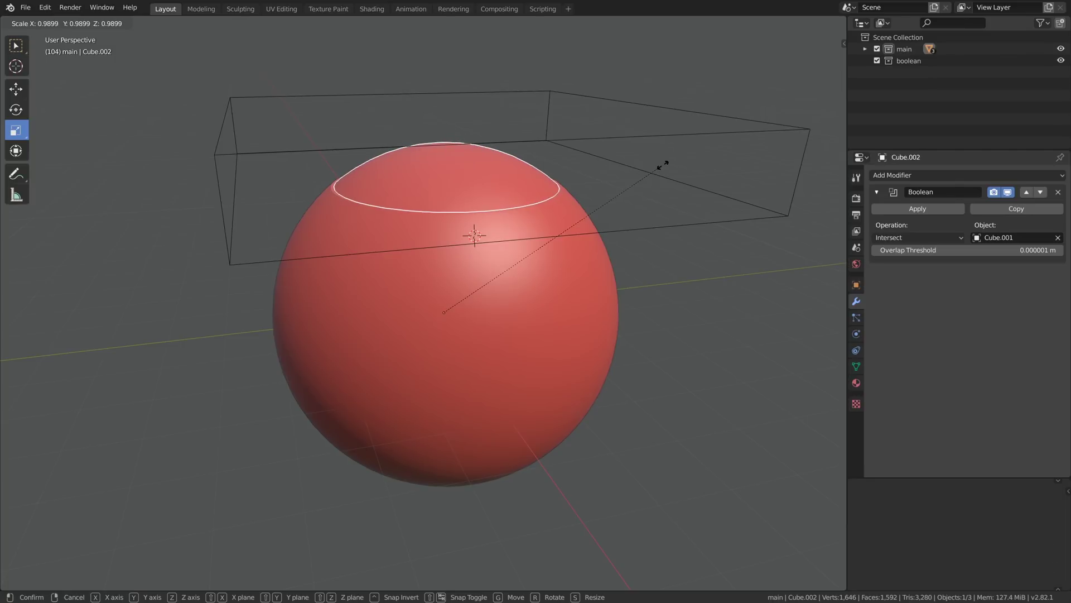
pyautogui.click(662, 165)
pyautogui.moveTo(583, 182); pyautogui.dragTo(576, 190, button='middle')
pyautogui.hotkey('alt', 'a')
# - Move the box cutter along Z to shift the slice line on the sphere
pyautogui.click(564, 153)
pyautogui.press('g')
pyautogui.press('z')
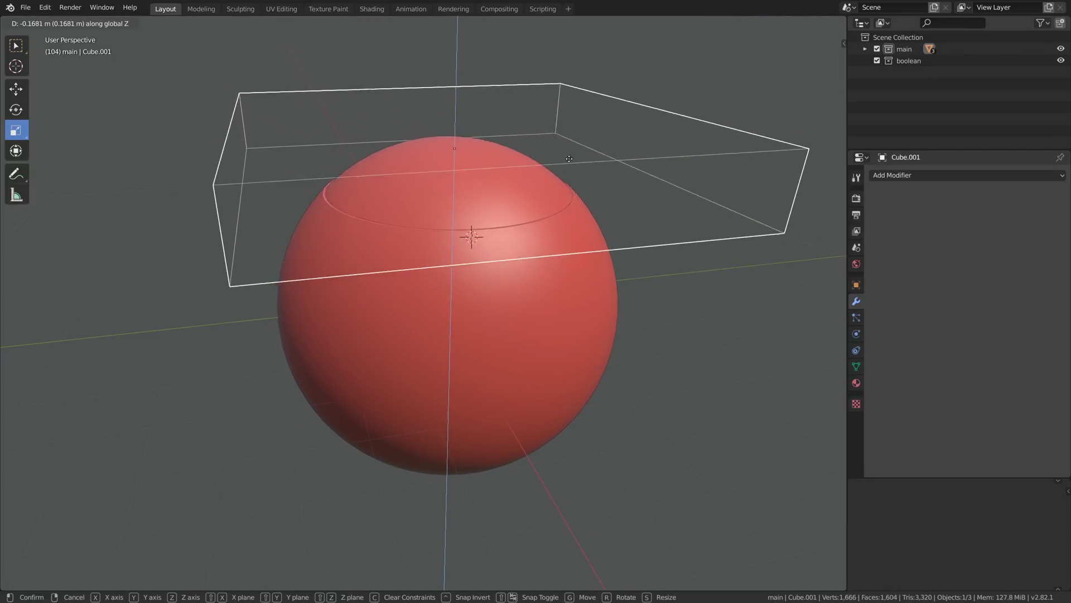
# - Add a cube, scale it down, and subtract it from the sphere's cap with Bool Tool's Difference
pyautogui.hotkey('shift', 'a')
pyautogui.moveTo(491, 118)
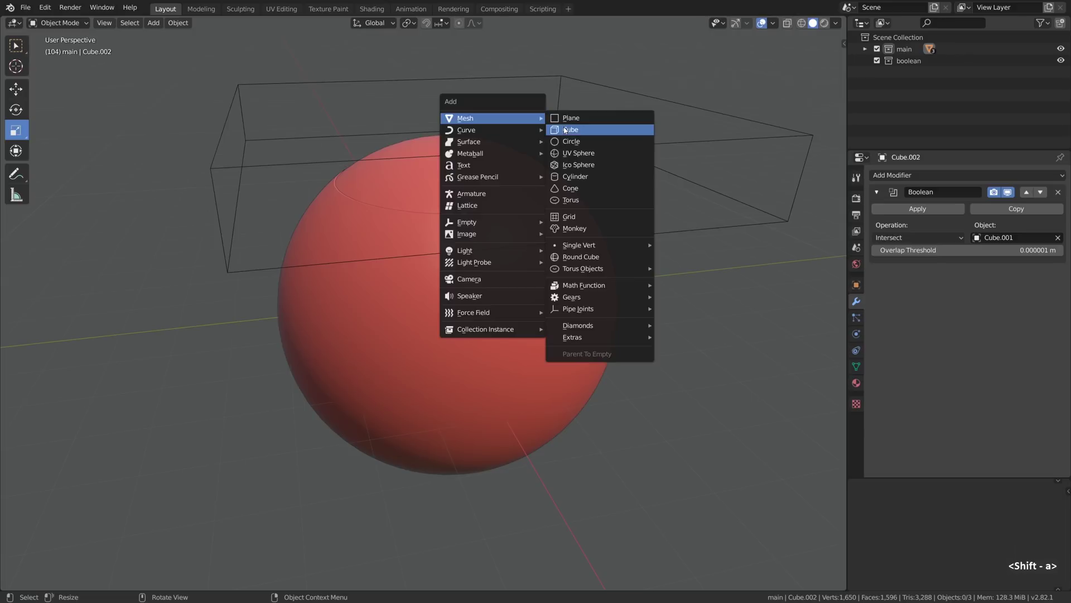
pyautogui.click(565, 130)
pyautogui.press('s')
pyautogui.click(515, 207)
pyautogui.keyDown('shift'); pyautogui.click(516, 206); pyautogui.keyUp('shift')
pyautogui.hotkey('ctrl', '-')
# - Move the small cube cutter horizontally with Z locked and rescale it horizontally to adjust the notch
pyautogui.click(483, 214)
pyautogui.press('g')
pyautogui.hotkey('shift', 'z')
pyautogui.moveTo(510, 210)
pyautogui.keyDown('alt'); pyautogui.mouseDown()
pyautogui.moveTo(502, 228)
pyautogui.moveTo(523, 203)
pyautogui.mouseUp(); pyautogui.keyUp('alt')
pyautogui.click(514, 209)
pyautogui.press('s')
pyautogui.press('x')
pyautogui.press('y')
pyautogui.click(540, 202)
# - Duplicate the large box cutter, raise the copy along Z, and scale it down
pyautogui.click(614, 147)
pyautogui.hotkey('shift', 'd')
pyautogui.press('g')
pyautogui.press('z')
pyautogui.click(615, 97)
pyautogui.press('s')
pyautogui.click(552, 106)
# - Position the smaller box along Z over the cap and subtract it from the cap with Bool Tool's Difference
pyautogui.press('g')
pyautogui.press('z')
pyautogui.click(486, 149)
pyautogui.keyDown('shift'); pyautogui.click(487, 149); pyautogui.keyUp('shift')
pyautogui.hotkey('ctrl', '-')
# - Lower the smaller box cutter along Z deeper into the cap, and lower the large slicing box along Z
pyautogui.click(511, 122)
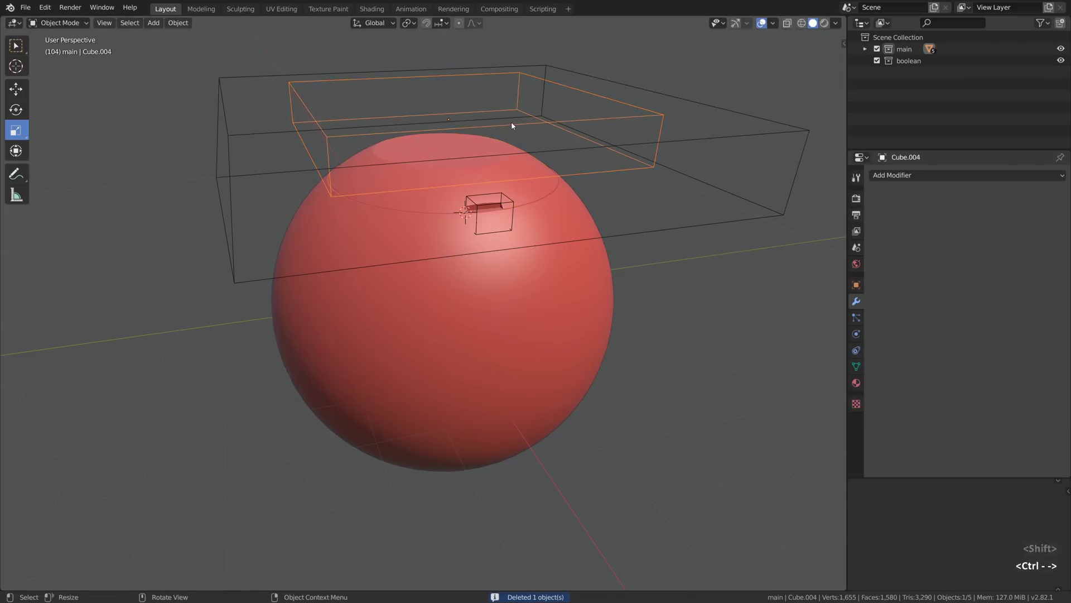
pyautogui.press('g')
pyautogui.press('z')
pyautogui.click(558, 115)
pyautogui.click(550, 245)
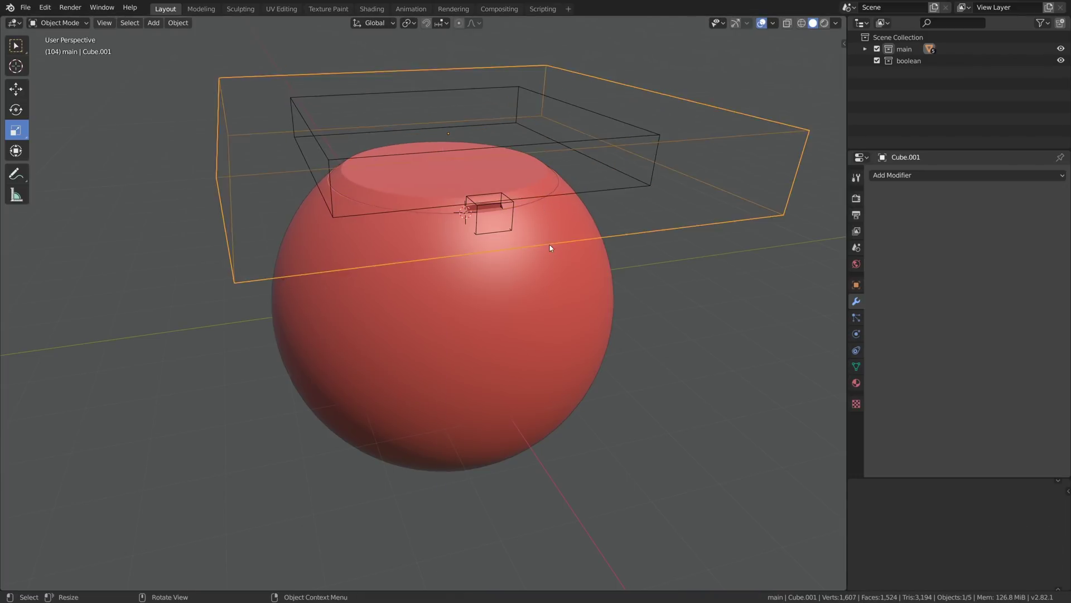
pyautogui.press('g')
pyautogui.press('z')
pyautogui.click(544, 256)
pyautogui.moveTo(541, 251); pyautogui.dragTo(538, 245, button='middle')
# - Select all three box cutters and move them to the boolean collection
pyautogui.hotkey('alt', 'a')
pyautogui.click(506, 208)
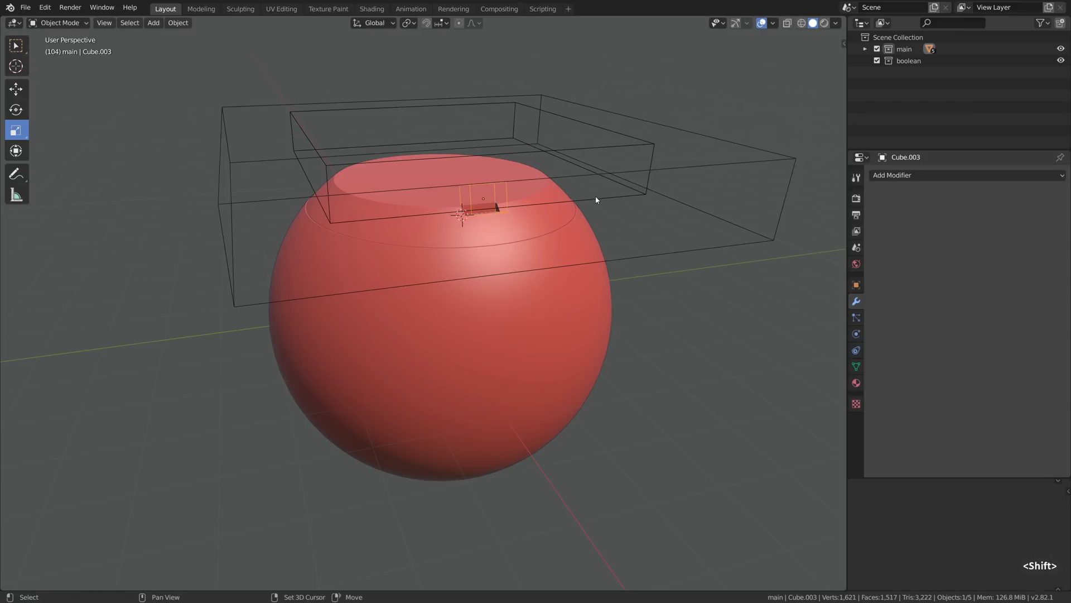
pyautogui.keyDown('shift'); pyautogui.click(655, 195); pyautogui.keyUp('shift')
pyautogui.keyDown('shift'); pyautogui.click(664, 192); pyautogui.keyUp('shift')
pyautogui.press('m')
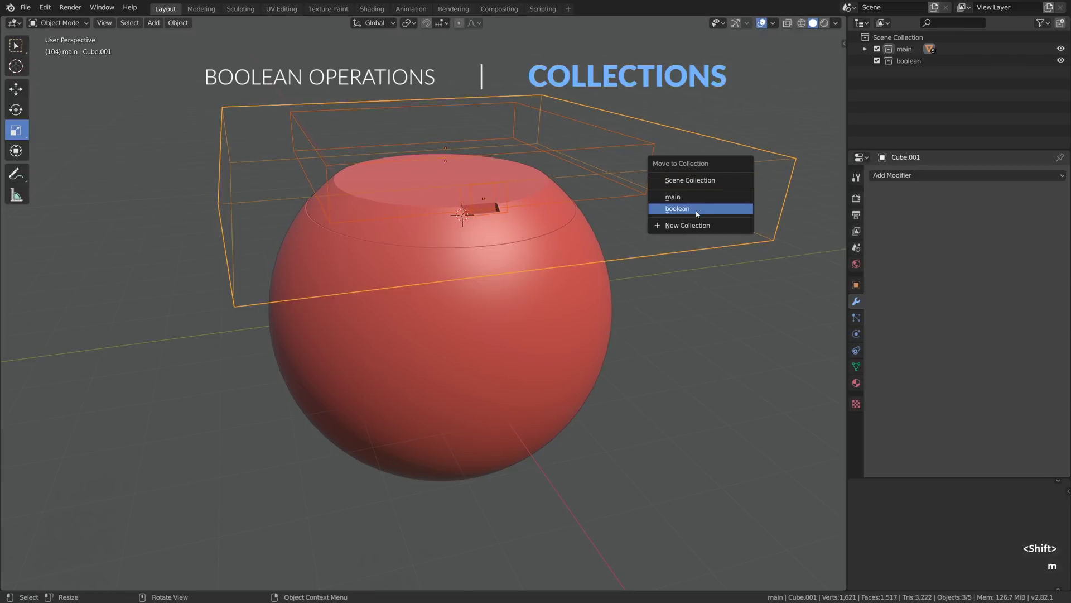
pyautogui.click(697, 209)
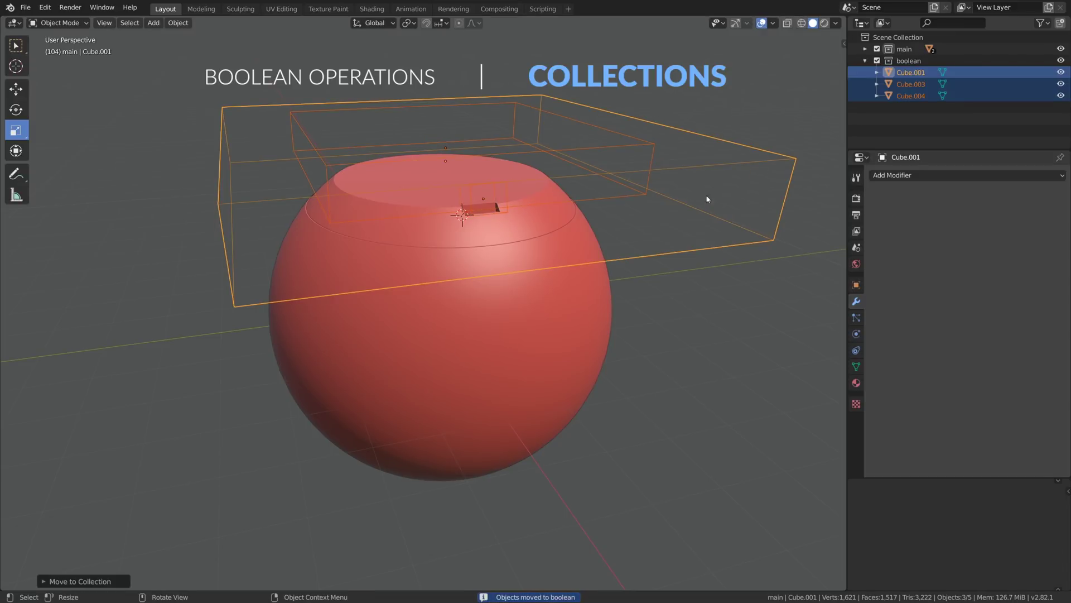
# - Toggle the boolean collection off and on to view the sphere with and without its cutters
pyautogui.click(877, 61)
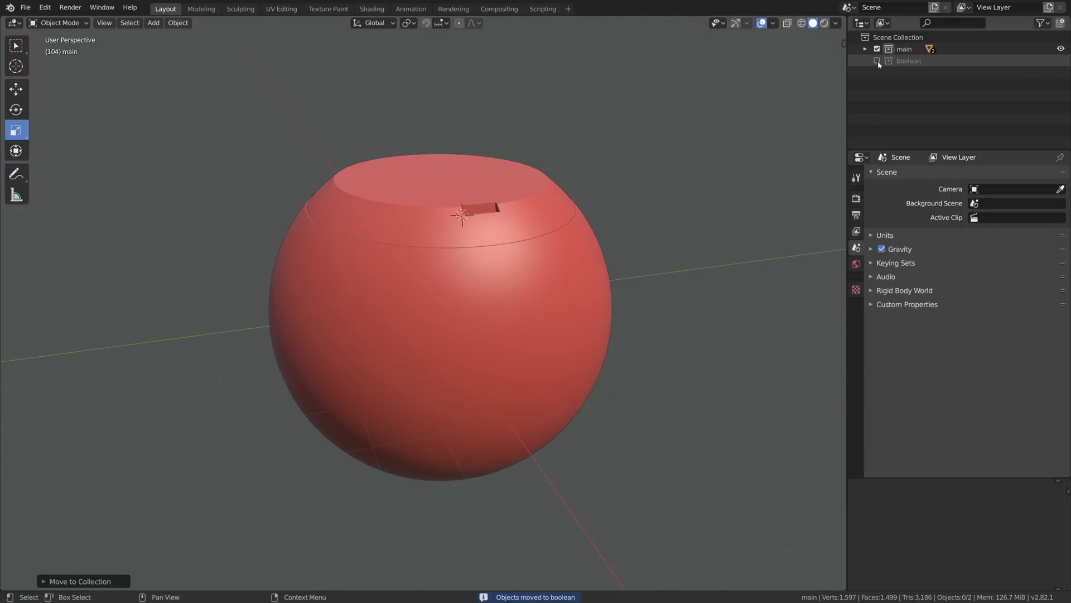
pyautogui.click(878, 61)
pyautogui.hotkey('shift', '2')
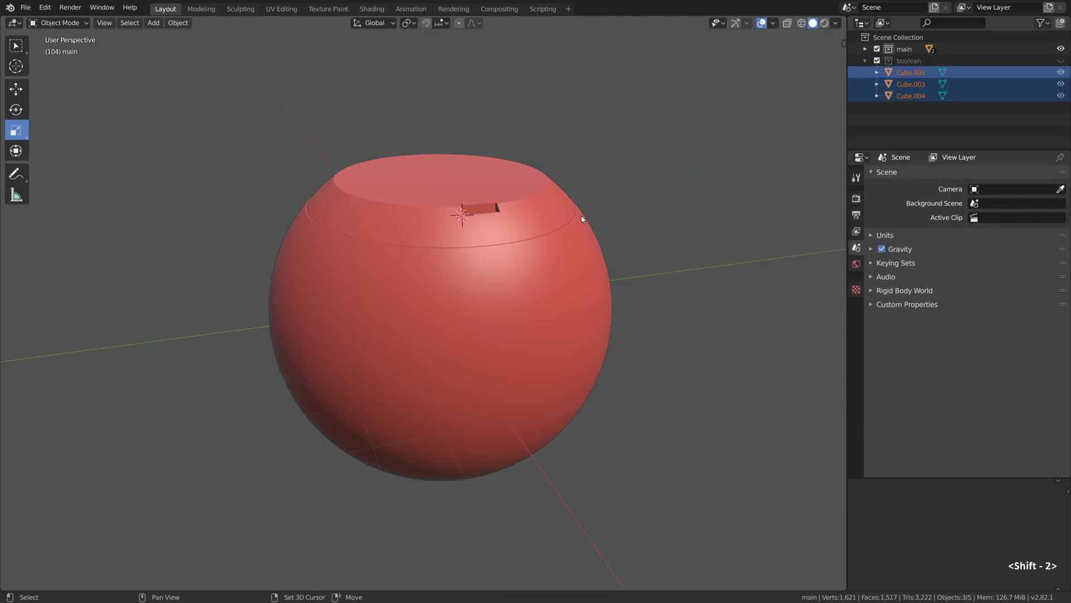
pyautogui.hotkey('shift', '2')
pyautogui.hotkey('shift', '2')
pyautogui.hotkey('alt', 'a')
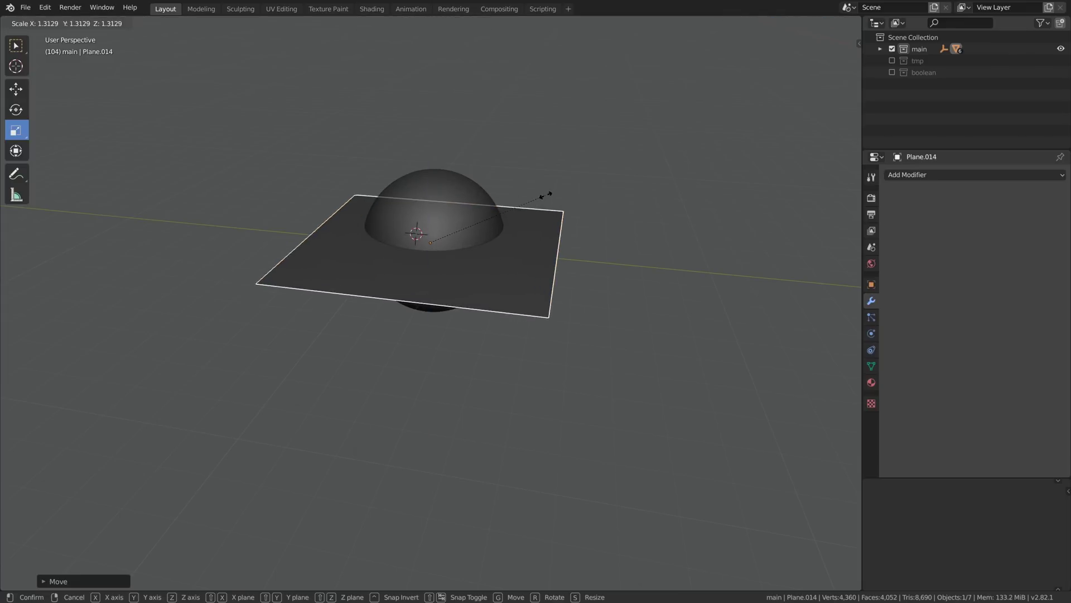
# - Scale the cutting plane to about 1.31 and move its far-side vertices along Y to just inside the sphere
pyautogui.click(545, 196)
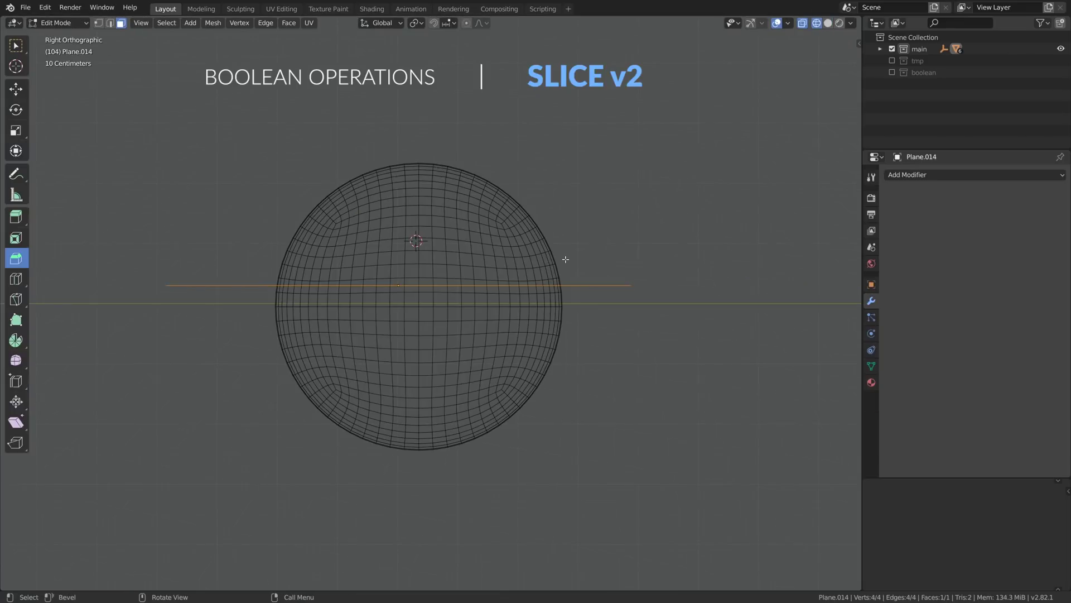
pyautogui.press('1')
pyautogui.hotkey('alt', 'a')
pyautogui.press('b')
pyautogui.moveTo(622, 267); pyautogui.dragTo(648, 299)
pyautogui.press('g')
pyautogui.press('y')
pyautogui.click(328, 270)
# - Extrude the plane's end edge into a stepped profile through the sphere: diagonally down, along Y, and steeply down past its surface
pyautogui.press('e')
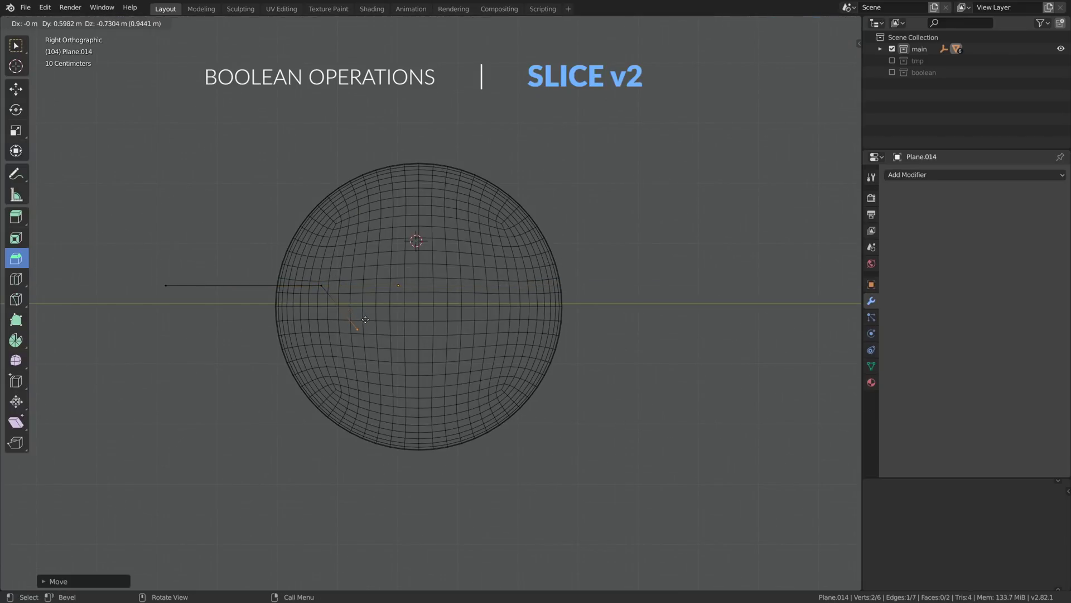
pyautogui.click(365, 319)
pyautogui.press('e')
pyautogui.press('y')
pyautogui.click(504, 316)
pyautogui.press('e')
pyautogui.click(516, 325)
pyautogui.press('e')
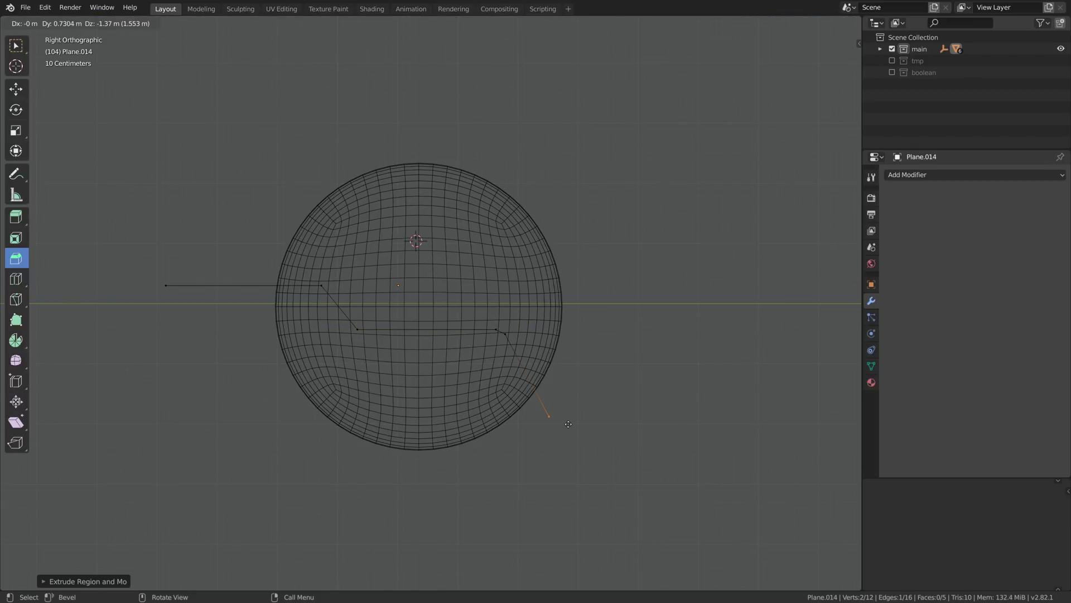
pyautogui.click(567, 429)
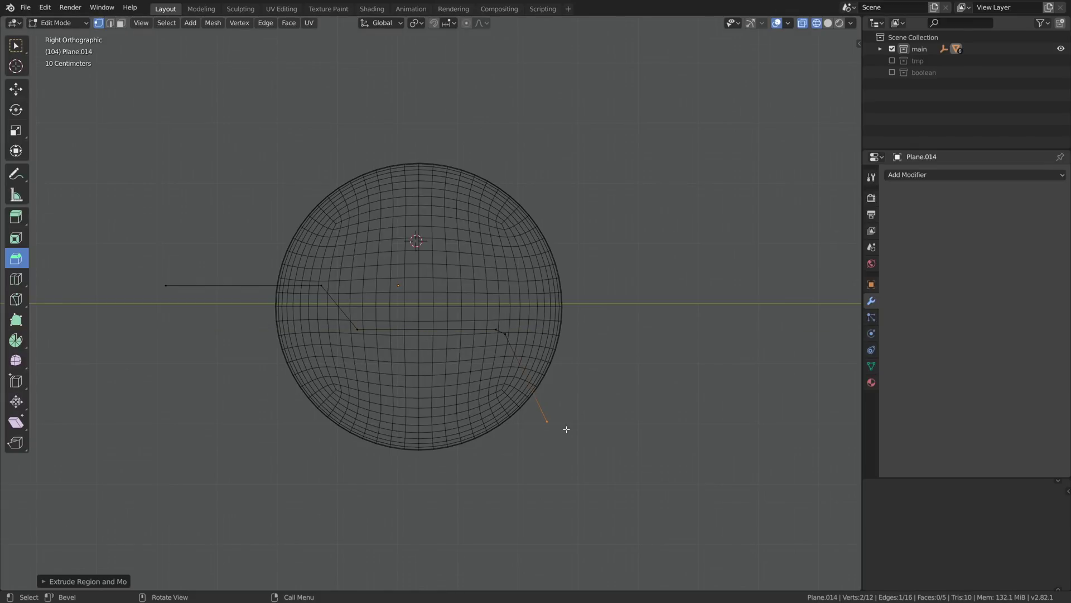
pyautogui.press('Tab')
# - Add a Solidify modifier to the cutting plane with a thickness of 0.016 m
pyautogui.moveTo(566, 429); pyautogui.dragTo(458, 347, button='middle')
pyautogui.click(940, 174)
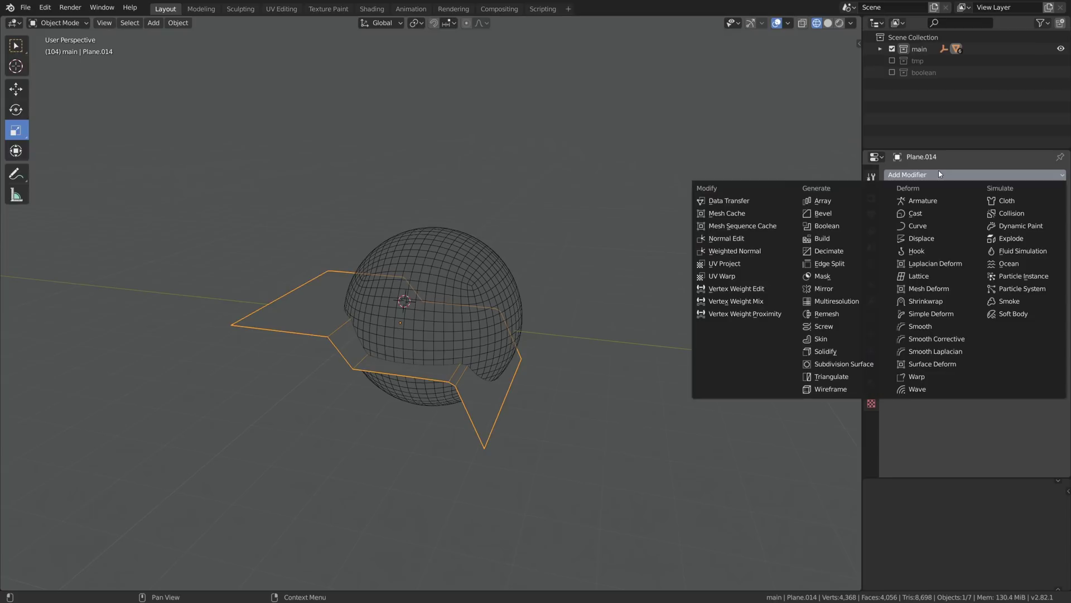
pyautogui.click(842, 353)
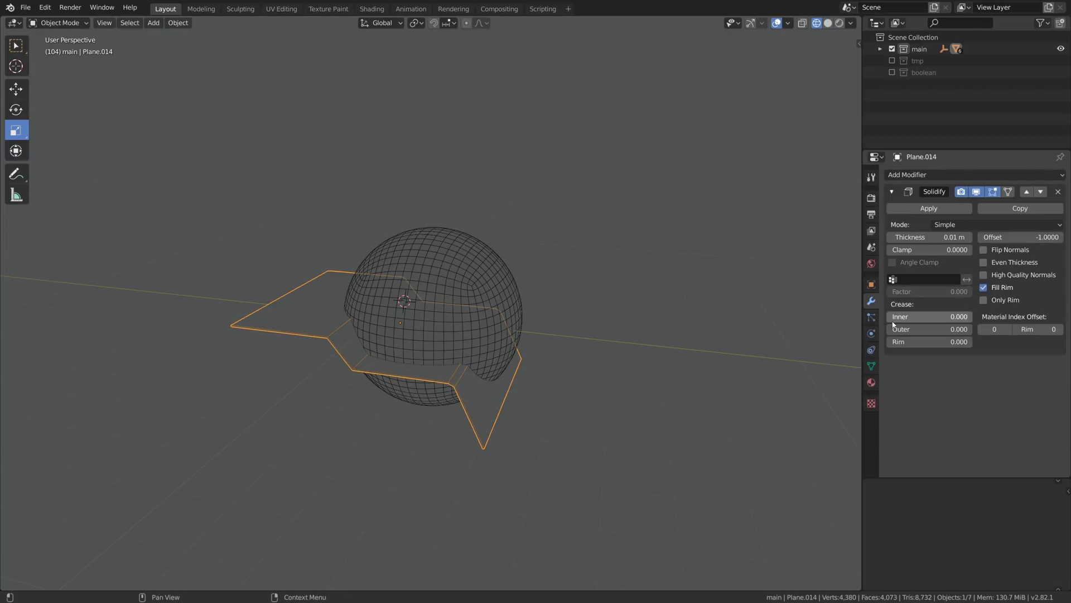
pyautogui.moveTo(929, 237)
pyautogui.mouseDown()
pyautogui.moveTo(960, 237)
pyautogui.moveTo(937, 237)
pyautogui.mouseUp()
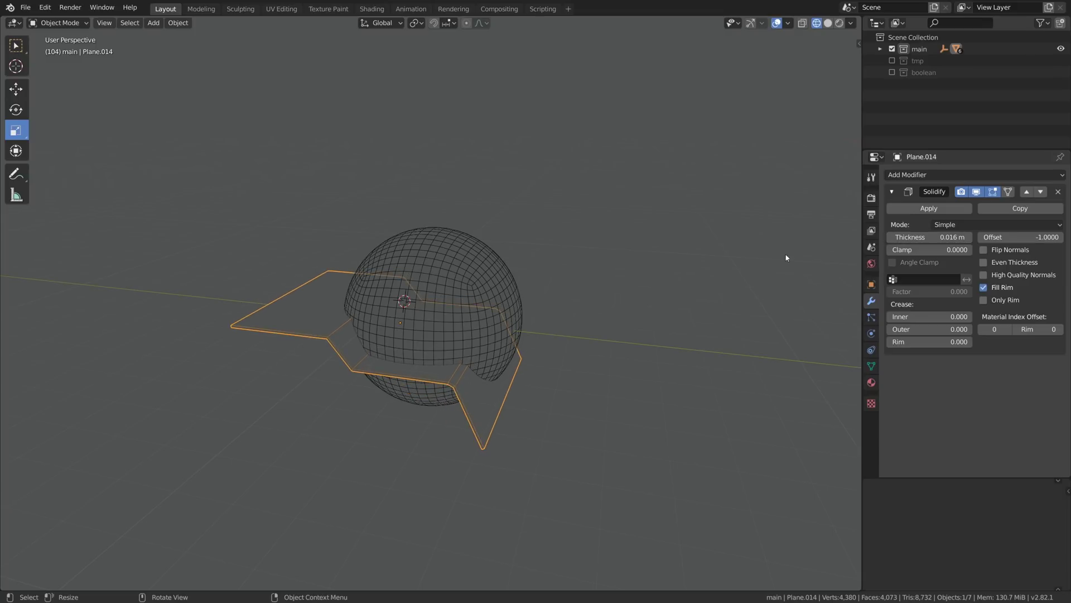
# - Subtract the solidified plane from the sphere with Bool Tool's Difference and move the plane up along Z
pyautogui.keyDown('shift'); pyautogui.click(500, 281); pyautogui.keyUp('shift')
pyautogui.press('ctrl+KP_Subtract')
pyautogui.scroll(2, 500, 281)
pyautogui.click(491, 441)
pyautogui.press('g')
pyautogui.press('z')
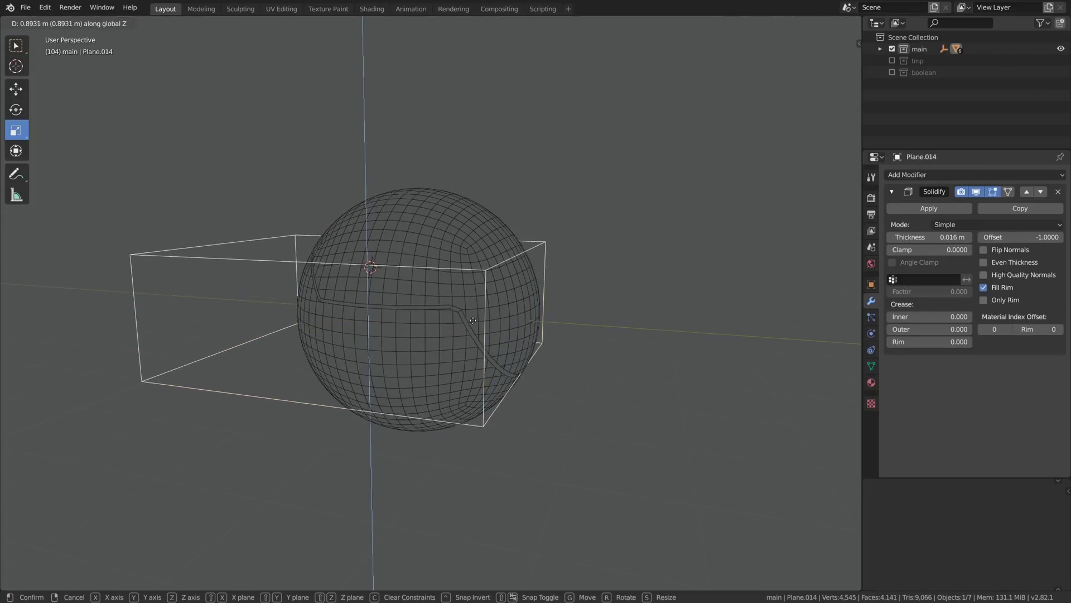
pyautogui.click(475, 327)
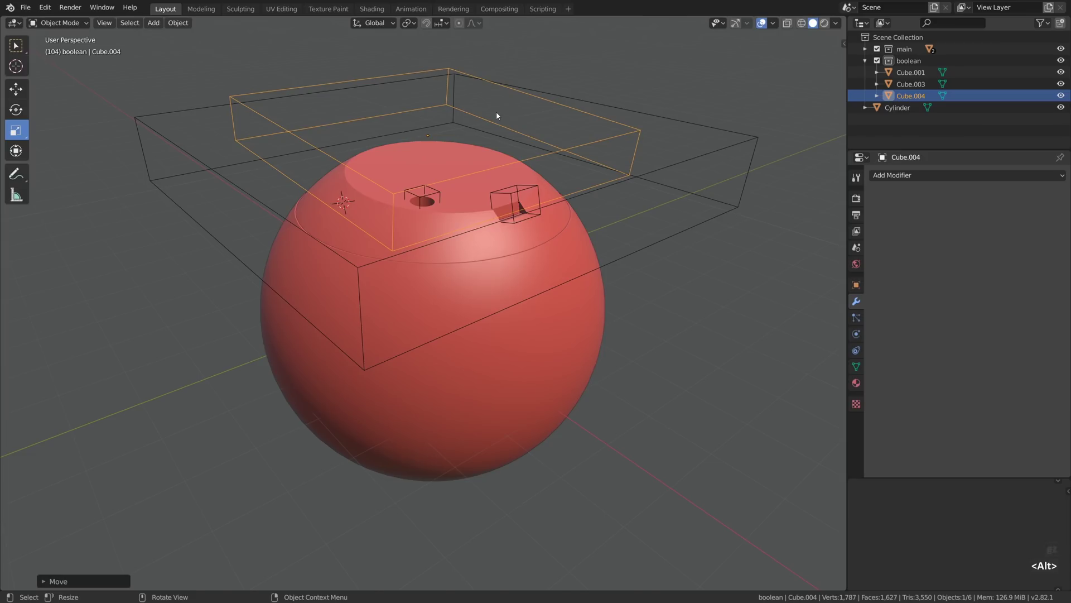
# - Rotate the smaller box cutter, Cube.004, about the Y axis to tilt its cut
pyautogui.press('r')
pyautogui.press('y')
pyautogui.click(499, 112)
pyautogui.keyDown('alt'); pyautogui.moveTo(500, 114); pyautogui.dragTo(510, 168); pyautogui.keyUp('alt')
# - Bevel the box cutter's lower edge inside the sphere to a width of about 0.443 m with 20 segments
pyautogui.press('Tab')
pyautogui.press('2')
pyautogui.click(587, 199)
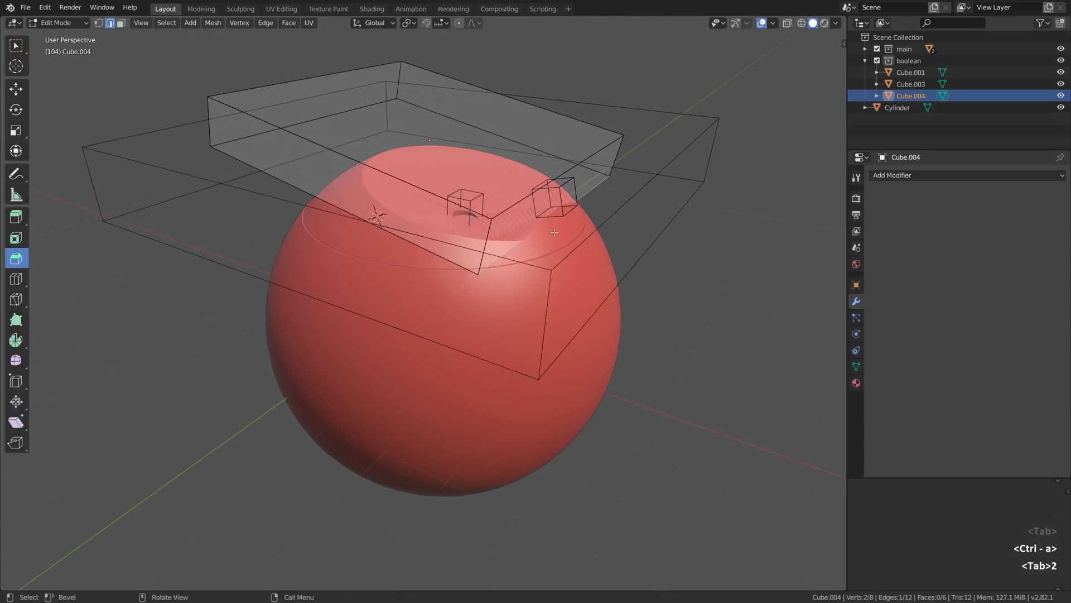
pyautogui.keyDown('alt'); pyautogui.moveTo(621, 199); pyautogui.dragTo(618, 197); pyautogui.keyUp('alt')
pyautogui.hotkey('ctrl', 'b')
pyautogui.scroll(15, 650, 174)
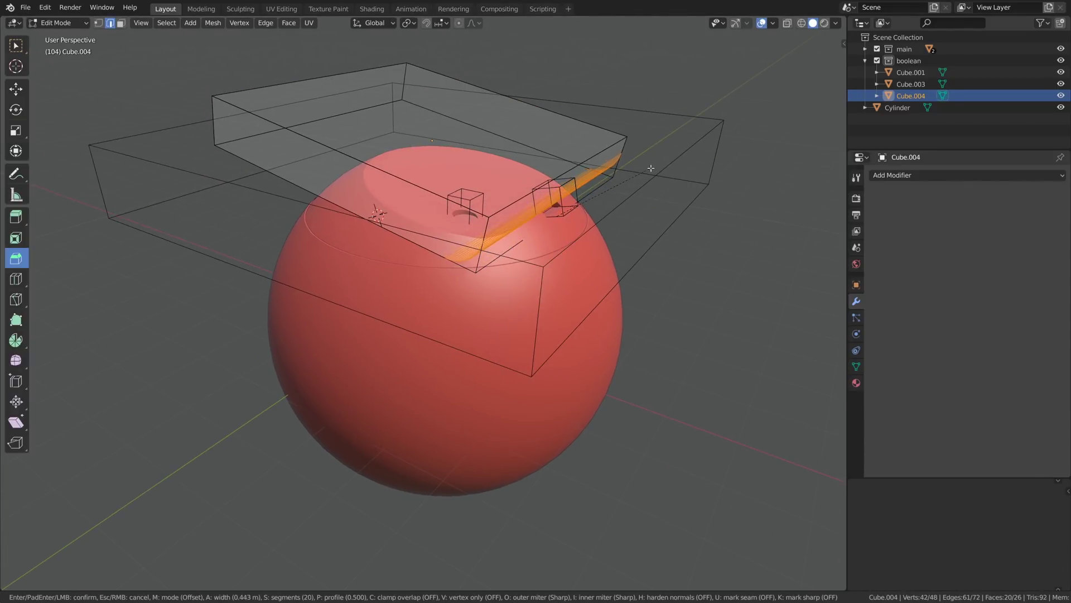
pyautogui.click(651, 168)
pyautogui.press('Tab')
# - Adjust the beveled box cutter, Cube.004, by rotating it about the Y axis and moving it along Z to reshape its rounded cut
pyautogui.moveTo(605, 146)
pyautogui.keyDown('alt'); pyautogui.mouseDown()
pyautogui.moveTo(614, 114)
pyautogui.moveTo(591, 127)
pyautogui.moveTo(603, 134)
pyautogui.mouseUp(); pyautogui.keyUp('alt')
pyautogui.press('r')
pyautogui.press('y')
pyautogui.click(617, 127)
pyautogui.press('g')
pyautogui.press('z')
pyautogui.click(584, 122)
pyautogui.press('r')
pyautogui.press('y')
pyautogui.click(603, 134)
pyautogui.press('g')
pyautogui.press('z')
pyautogui.press('r')
pyautogui.press('y')
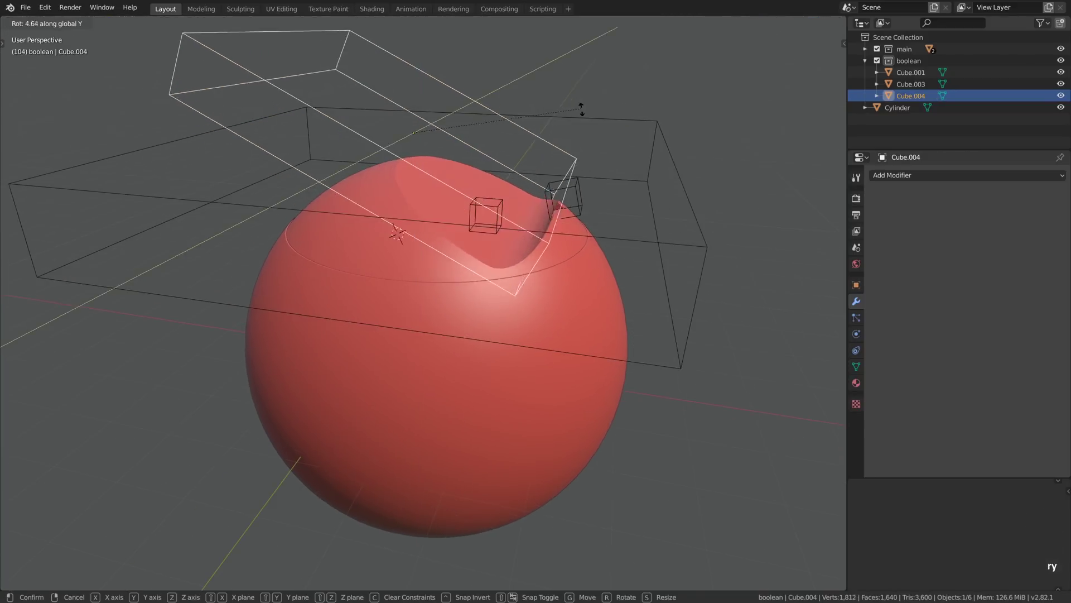
pyautogui.click(583, 111)
pyautogui.press('g')
pyautogui.press('z')
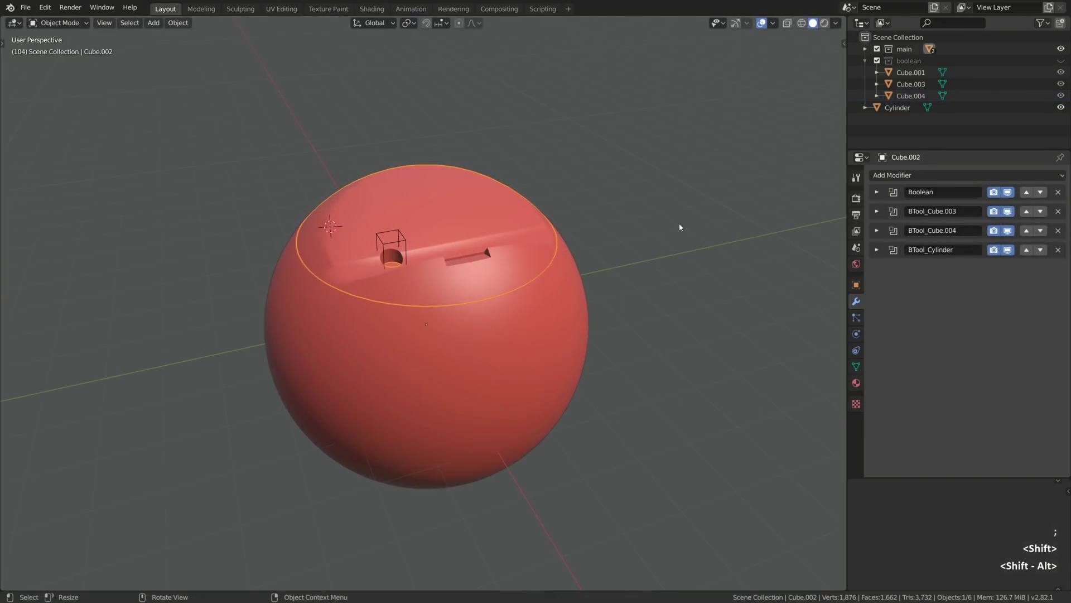
# - Try a Subdivision Surface modifier below the Booleans on the upper sphere part, Cube.002, raising its viewport level to 2
pyautogui.click(904, 176)
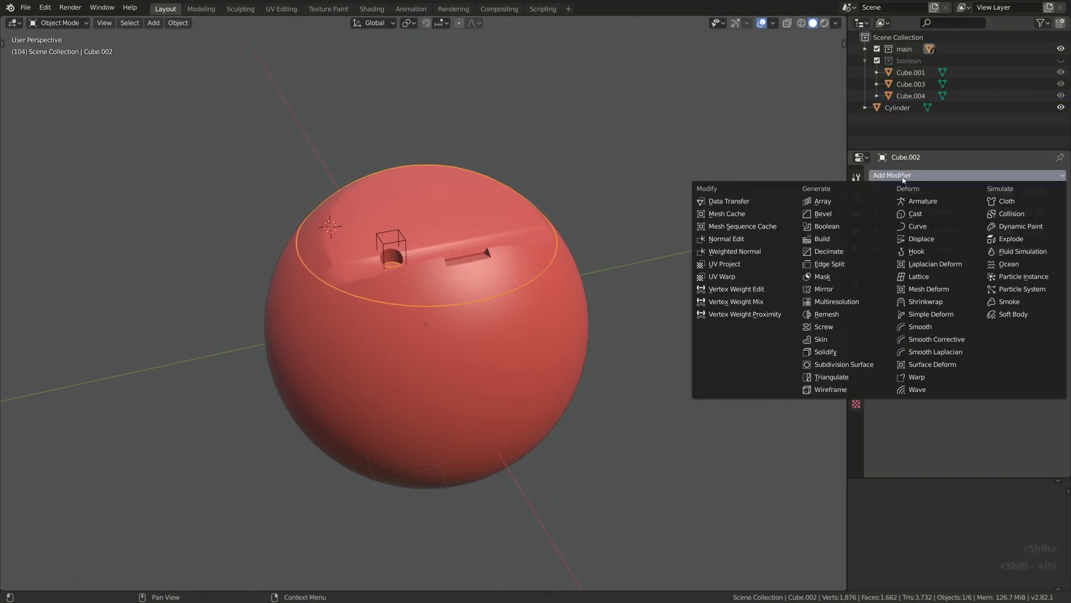
pyautogui.click(834, 363)
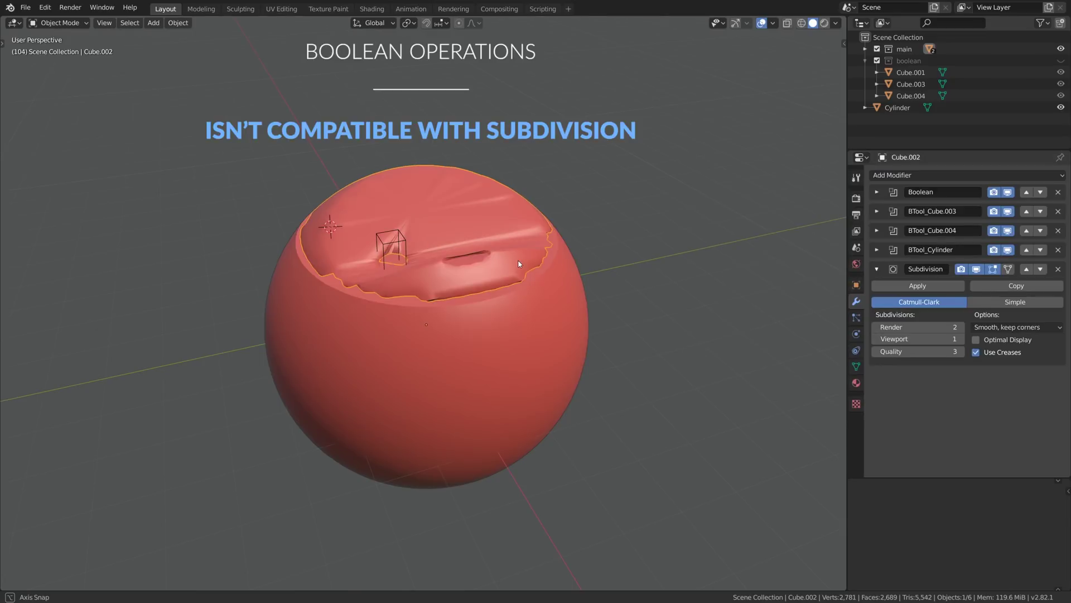
pyautogui.hotkey('alt', 'a')
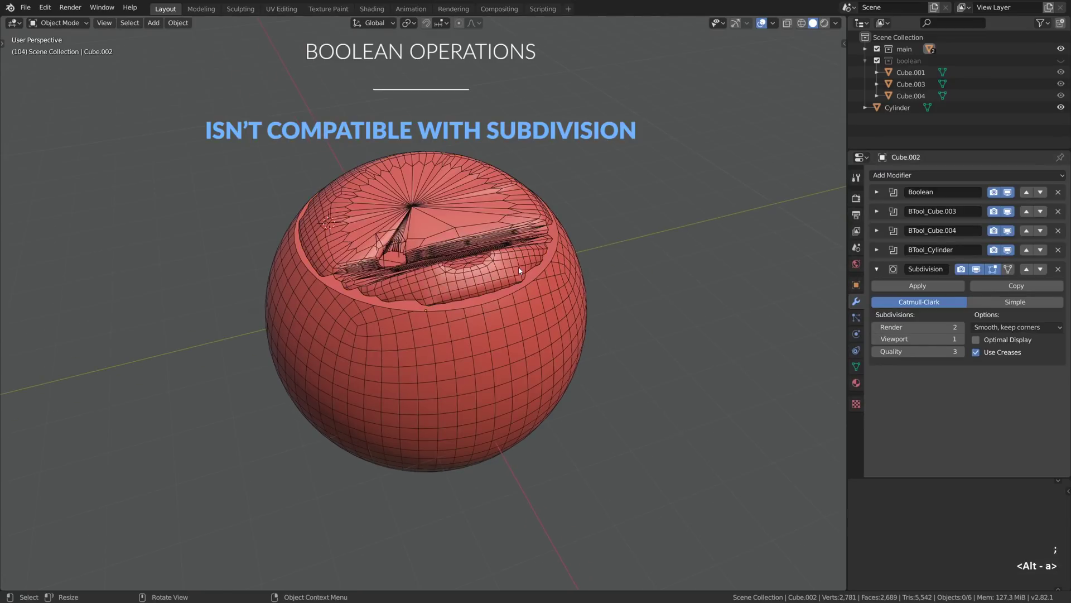
pyautogui.click(960, 339)
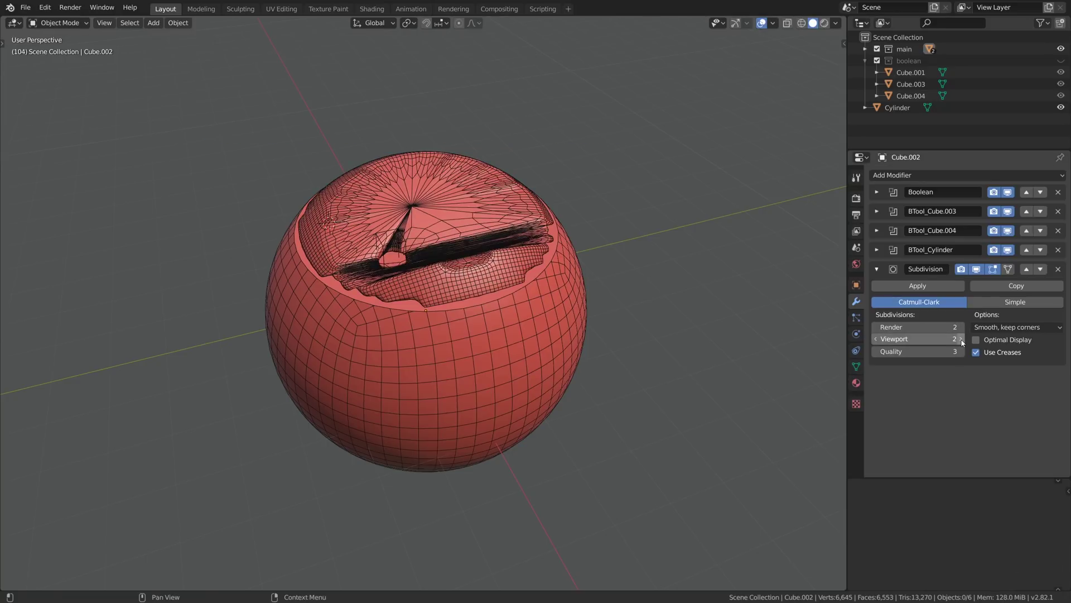
pyautogui.click(960, 338)
pyautogui.scroll(5, 431, 261)
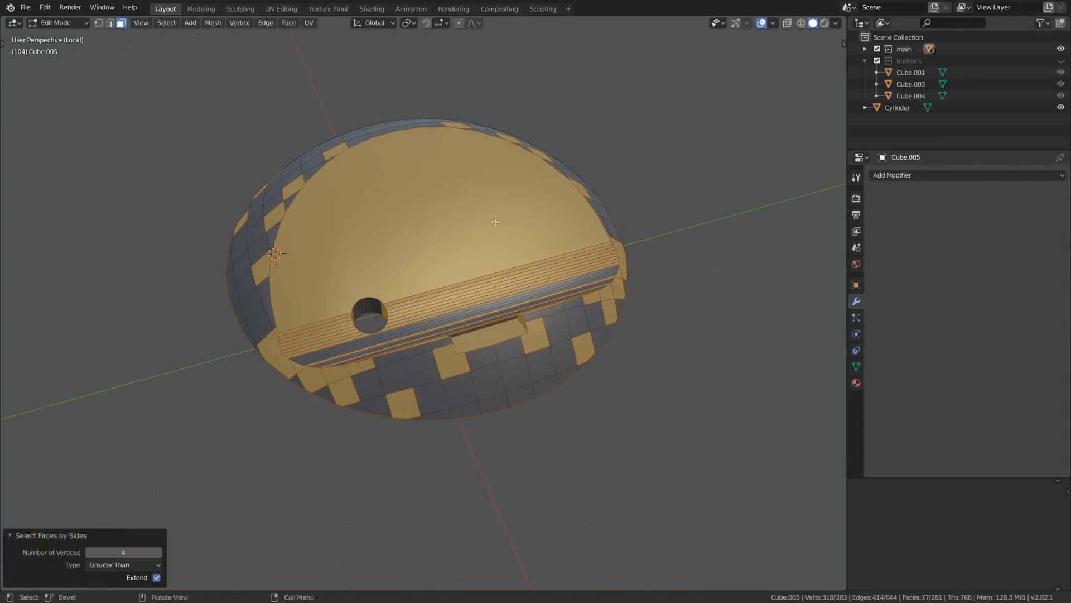
pyautogui.keyDown('alt'); pyautogui.moveTo(484, 229); pyautogui.dragTo(490, 233, button='middle'); pyautogui.keyUp('alt')
pyautogui.keyDown('alt'); pyautogui.moveTo(490, 233); pyautogui.dragTo(490, 230); pyautogui.keyUp('alt')
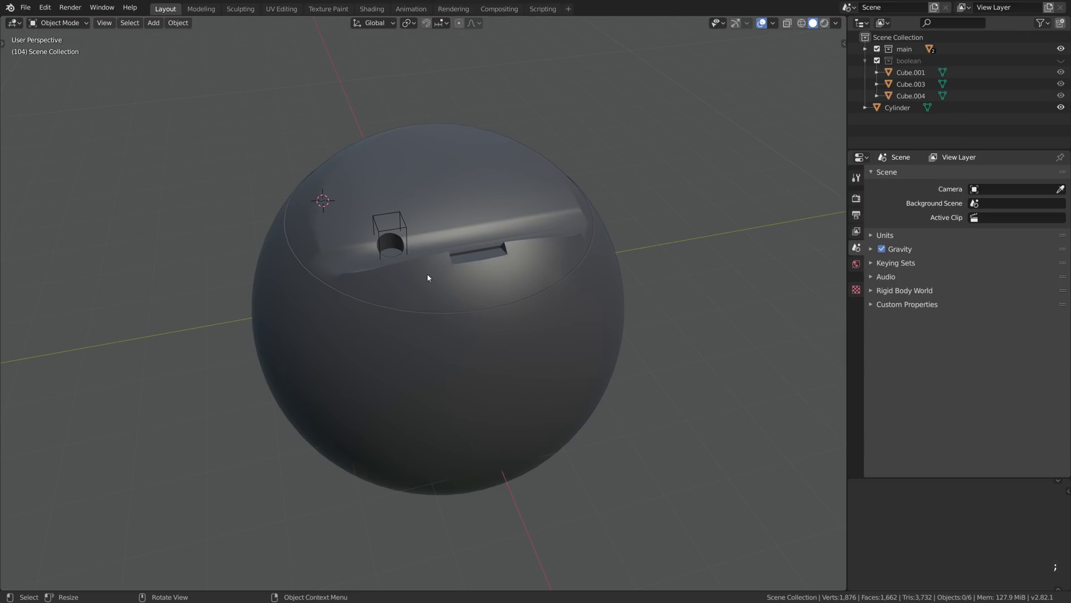
# - Add a Bevel modifier to the upper sphere part, Cube.002, with a profile of 0.75 and 3 segments
pyautogui.click(428, 278)
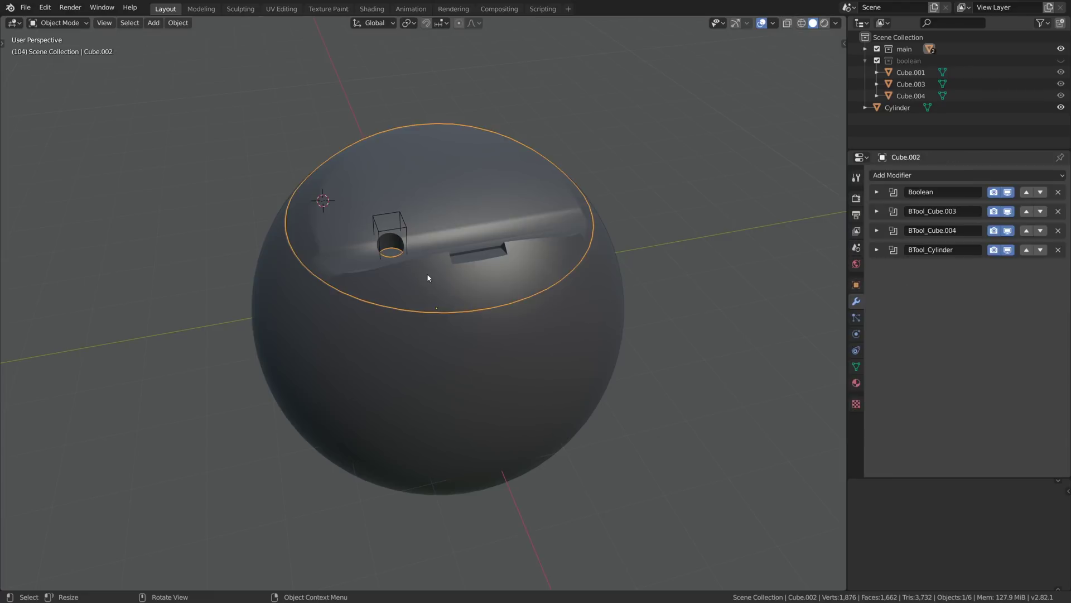
pyautogui.click(913, 175)
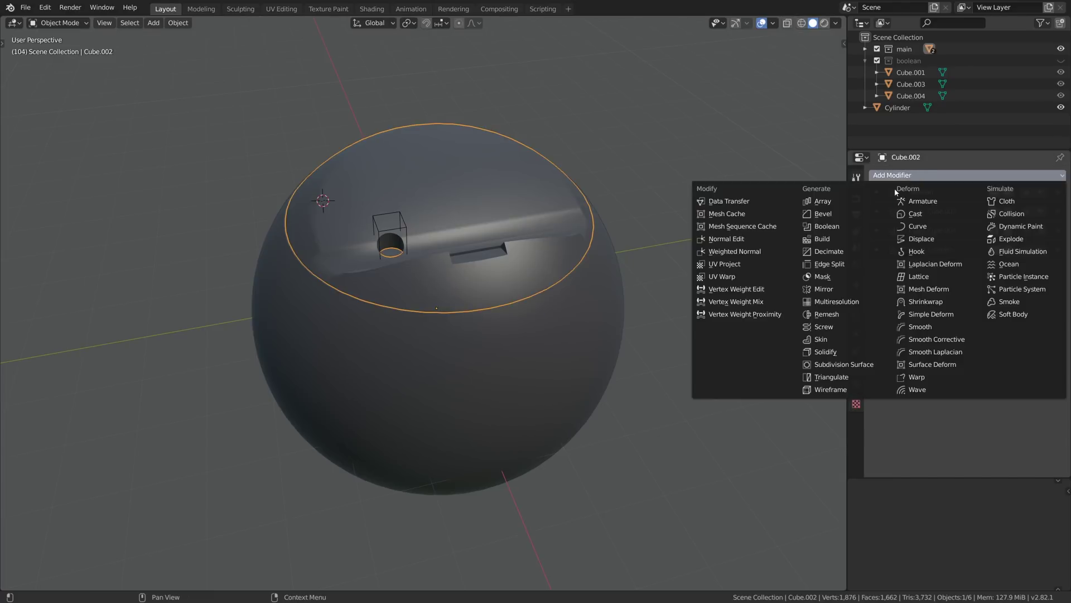
pyautogui.click(863, 214)
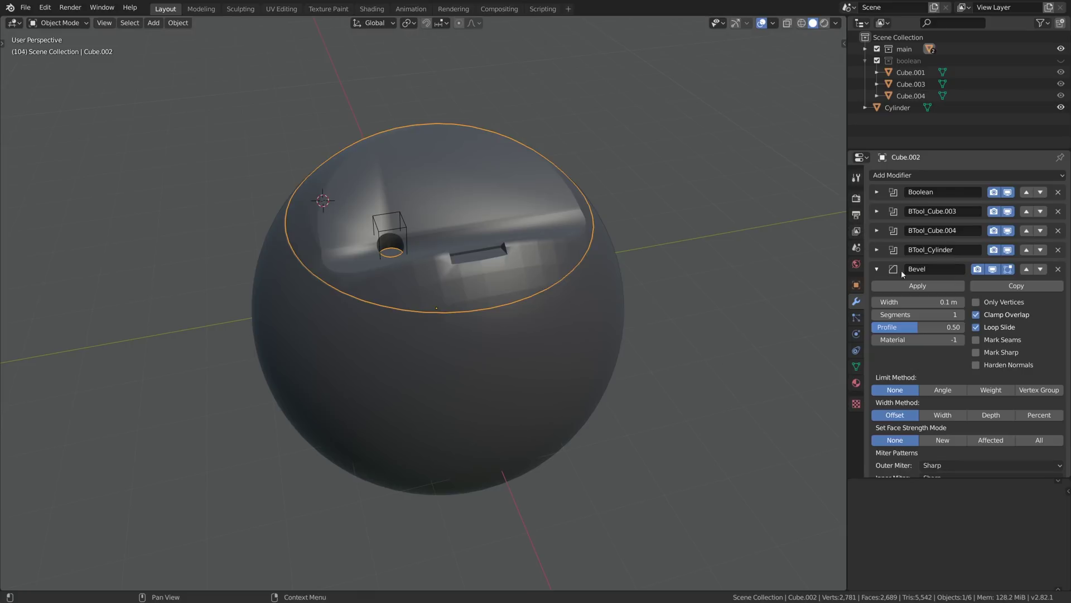
pyautogui.click(888, 328)
pyautogui.write('0.75')
pyautogui.press('Return')
pyautogui.click(961, 315)
pyautogui.click(961, 314)
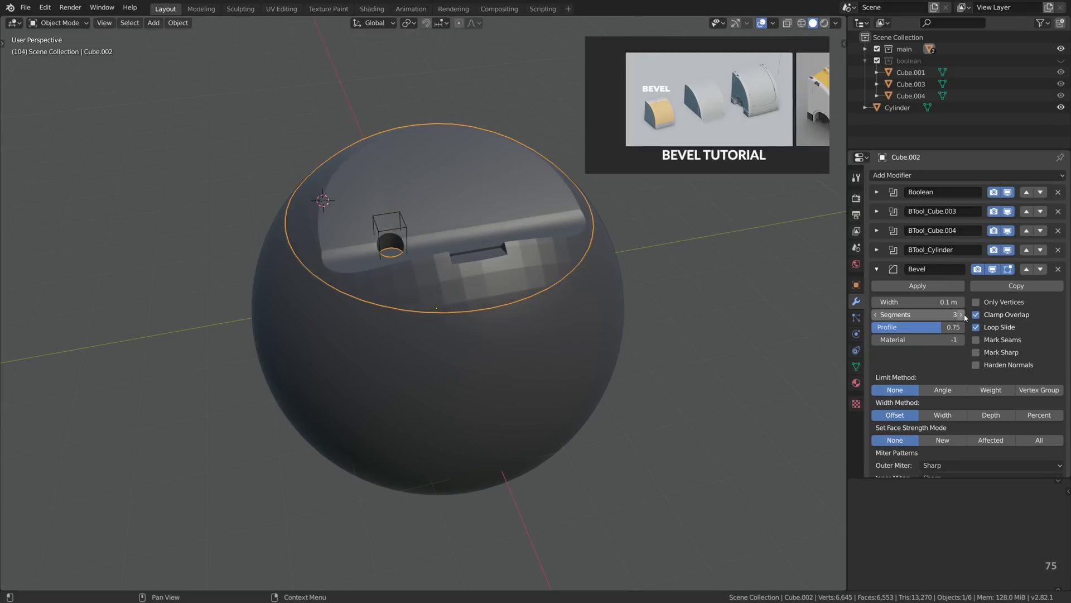
# - Turn off the bevel's Clamp Overlap, limit it by Angle, and reduce its width to 0.004 m
pyautogui.click(975, 315)
pyautogui.click(947, 392)
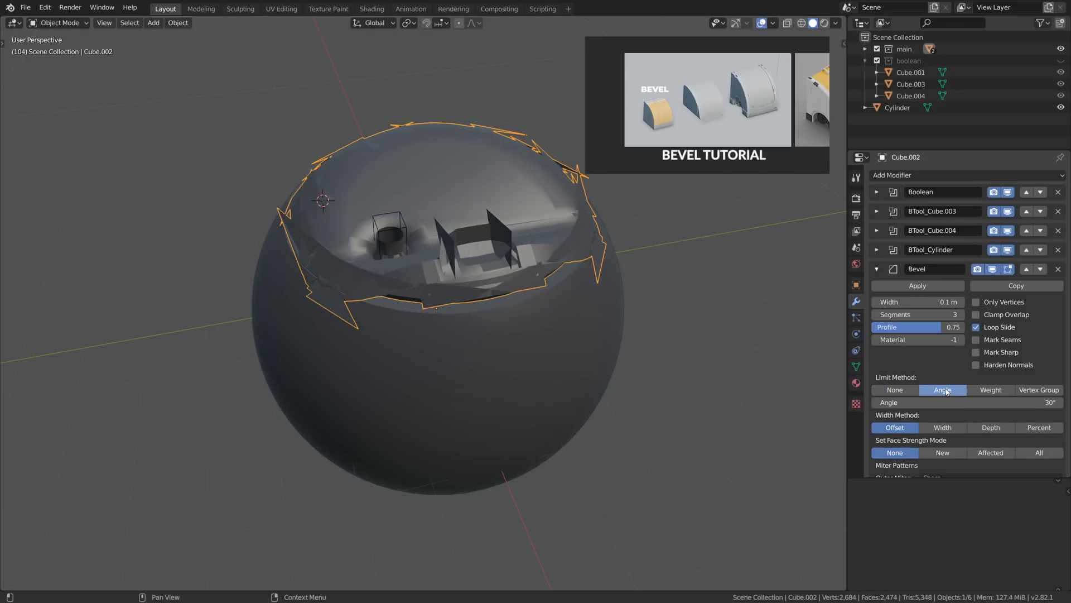
pyautogui.moveTo(918, 302); pyautogui.dragTo(879, 302)
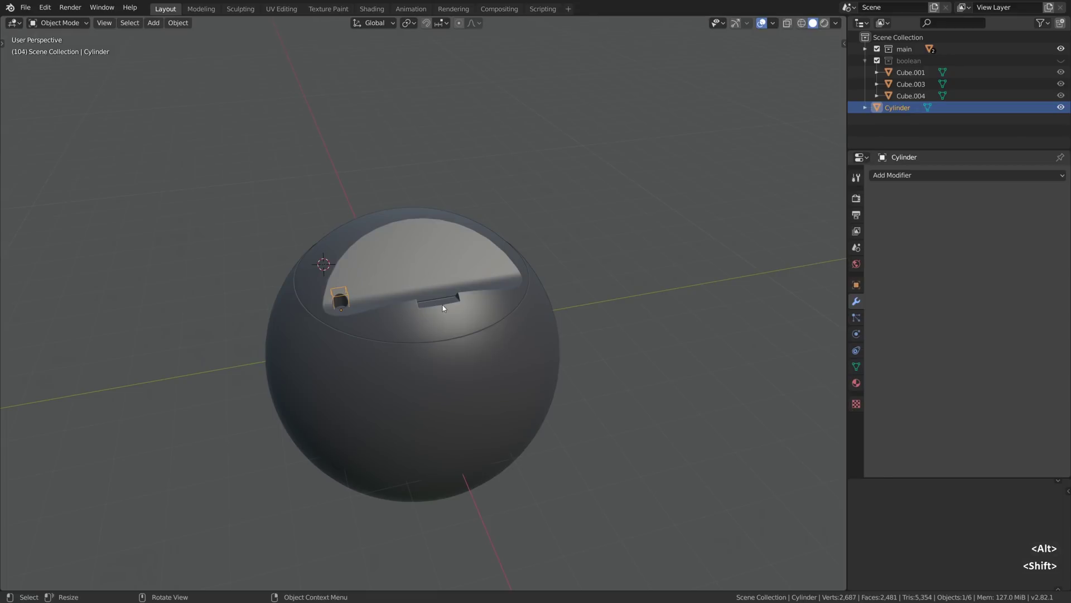
# - Snap the 3D cursor to the origin of the upper sphere part, Cube.002
pyautogui.click(443, 305)
pyautogui.hotkey('shift', 's')
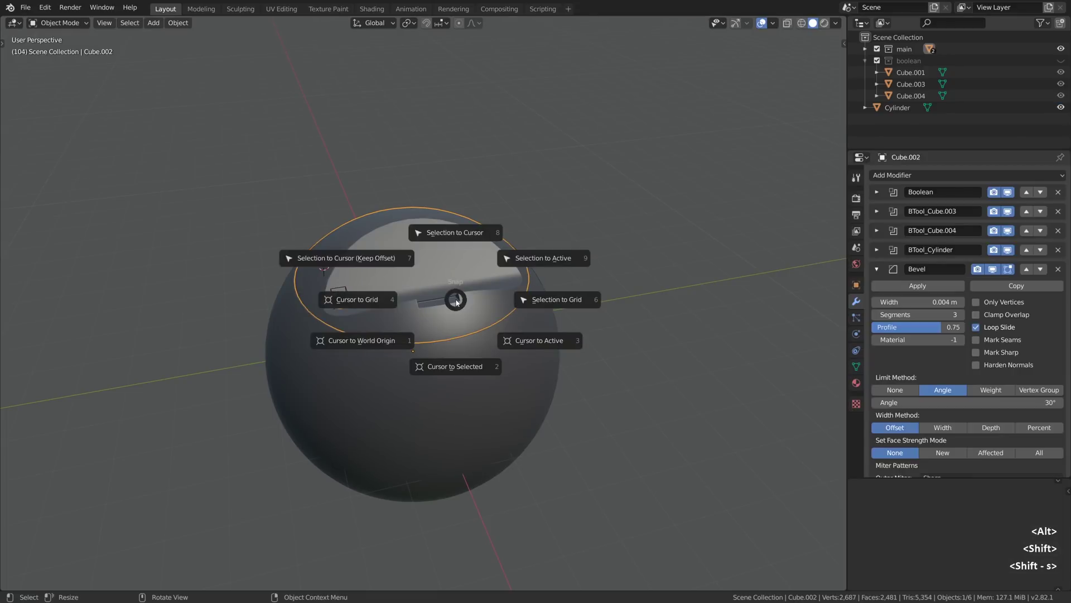
pyautogui.click(449, 366)
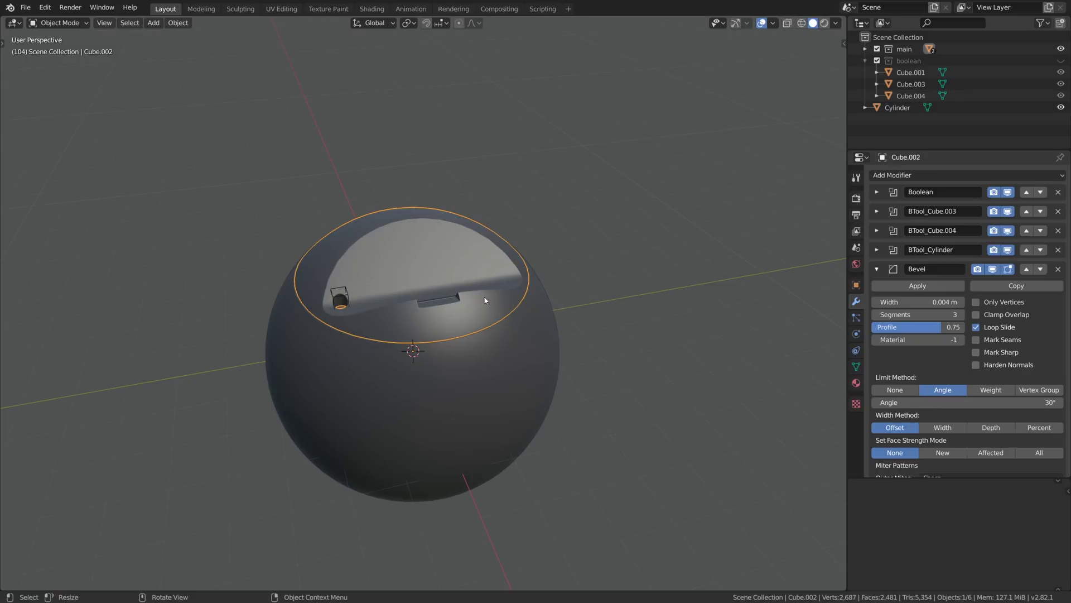
# - Add a Plain Axes empty at the 3D cursor and move it up along Z above the sphere
pyautogui.hotkey('shift', 'a')
pyautogui.click(558, 397)
pyautogui.press('g')
pyautogui.press('z')
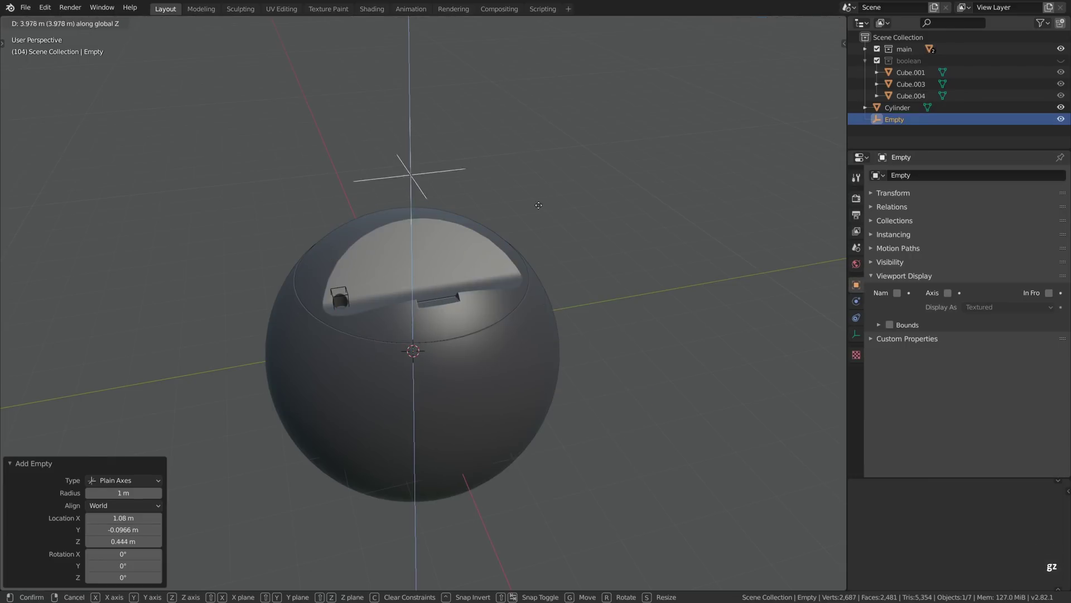
pyautogui.click(502, 175)
pyautogui.hotkey('alt', 'a')
# - Add a Mirror modifier to the cylinder cutter with the empty as its mirror object
pyautogui.click(351, 300)
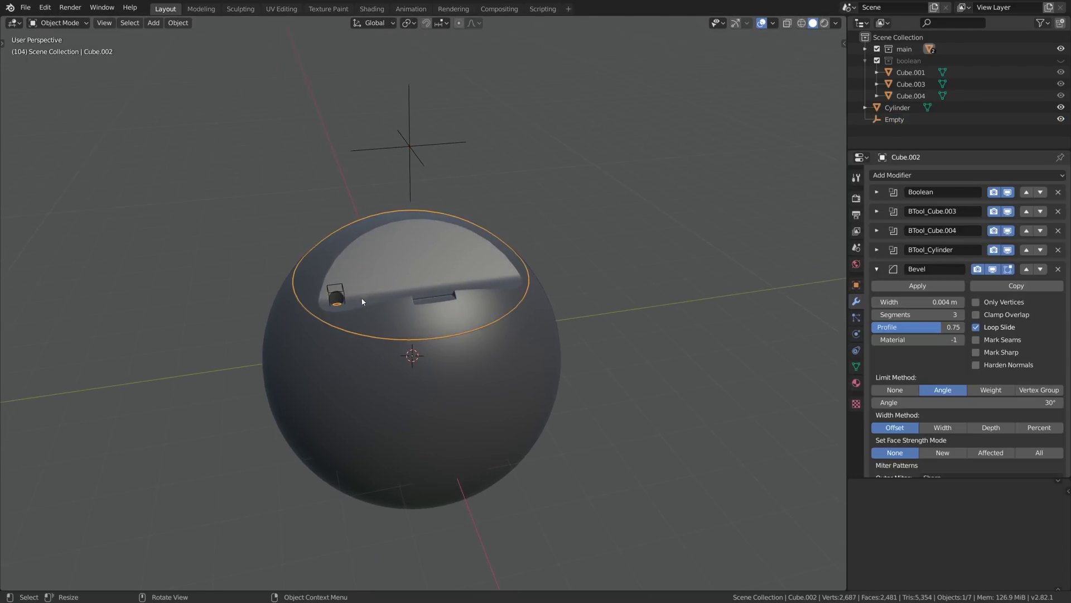
pyautogui.click(343, 291)
pyautogui.click(893, 175)
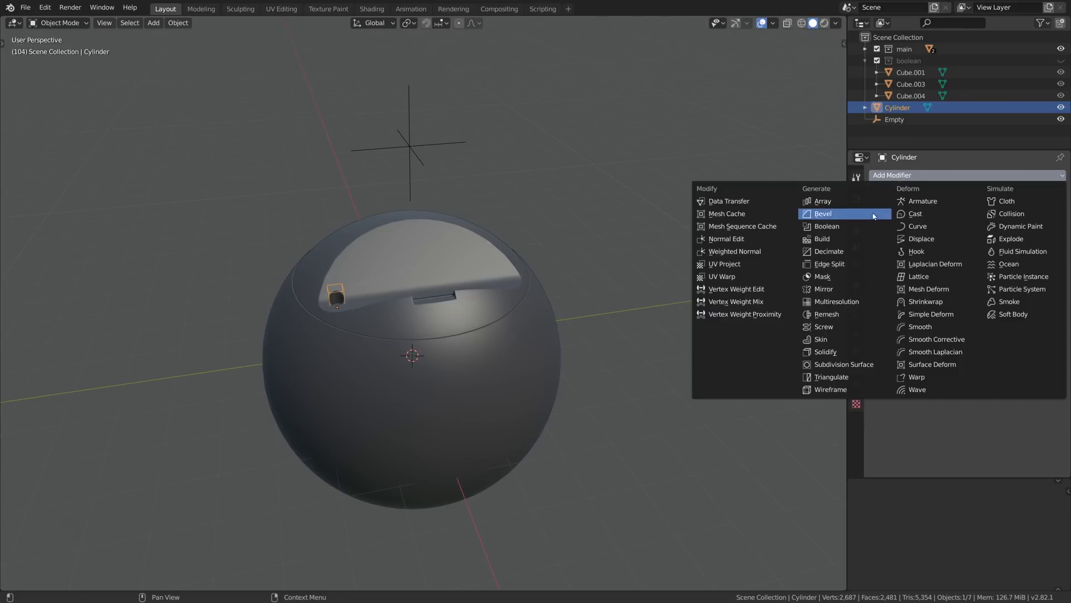
pyautogui.click(847, 290)
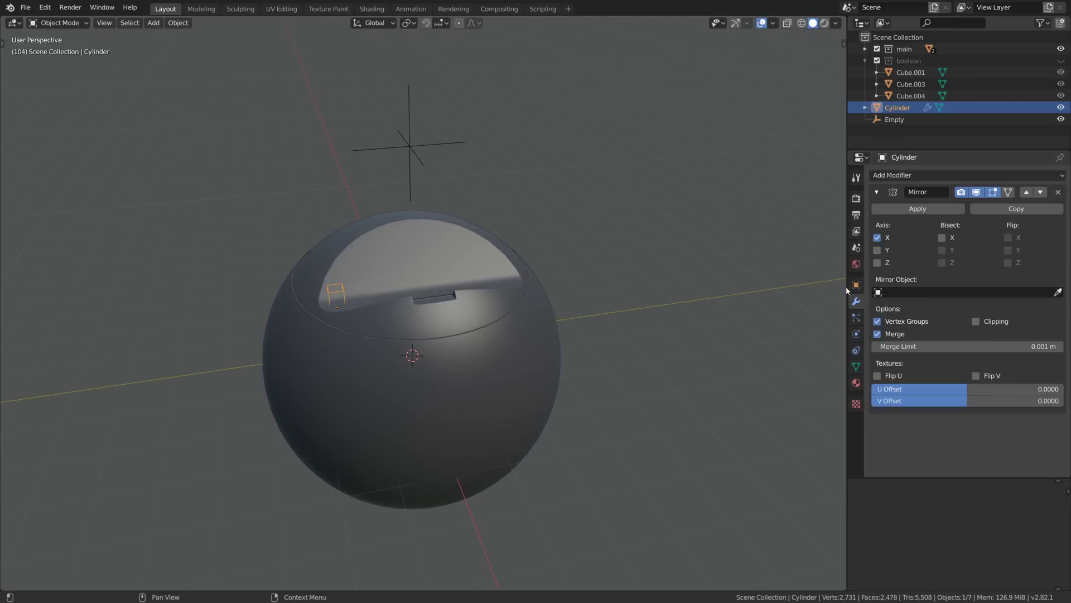
pyautogui.click(1058, 292)
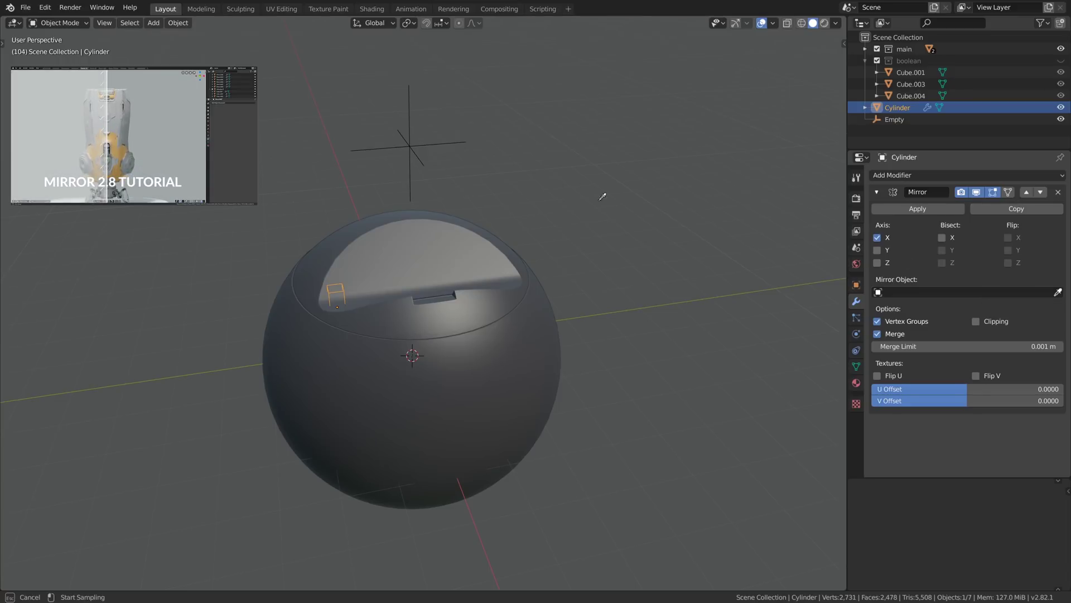
pyautogui.click(442, 147)
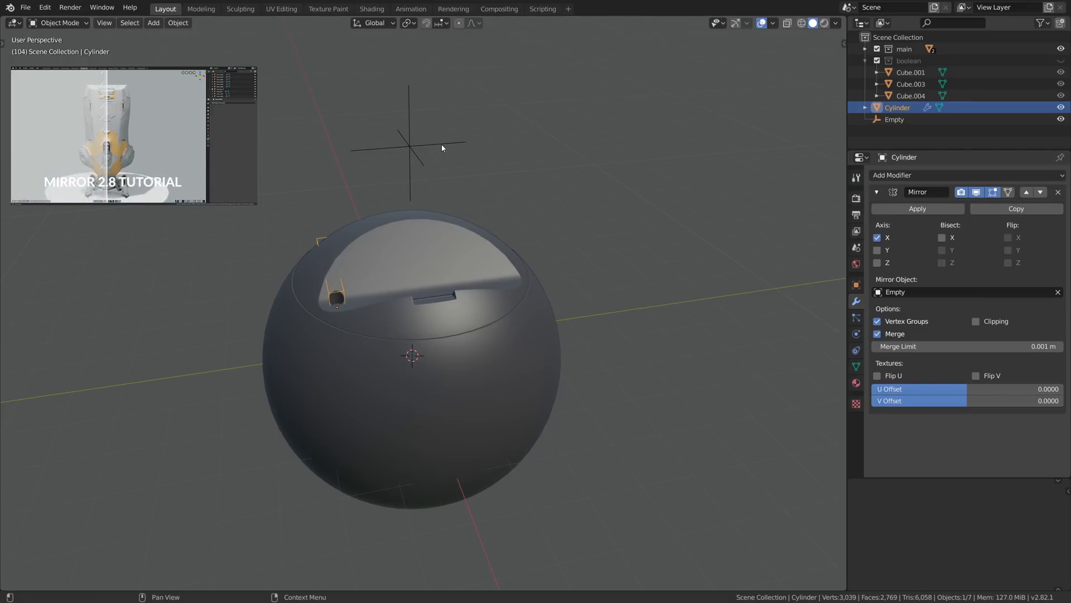
# - Mirror the cylinder cutter across Y instead of X and slide it along the Y axis to shift both holes
pyautogui.click(878, 238)
pyautogui.click(880, 250)
pyautogui.keyDown('alt'); pyautogui.moveTo(449, 329); pyautogui.dragTo(461, 275); pyautogui.keyUp('alt')
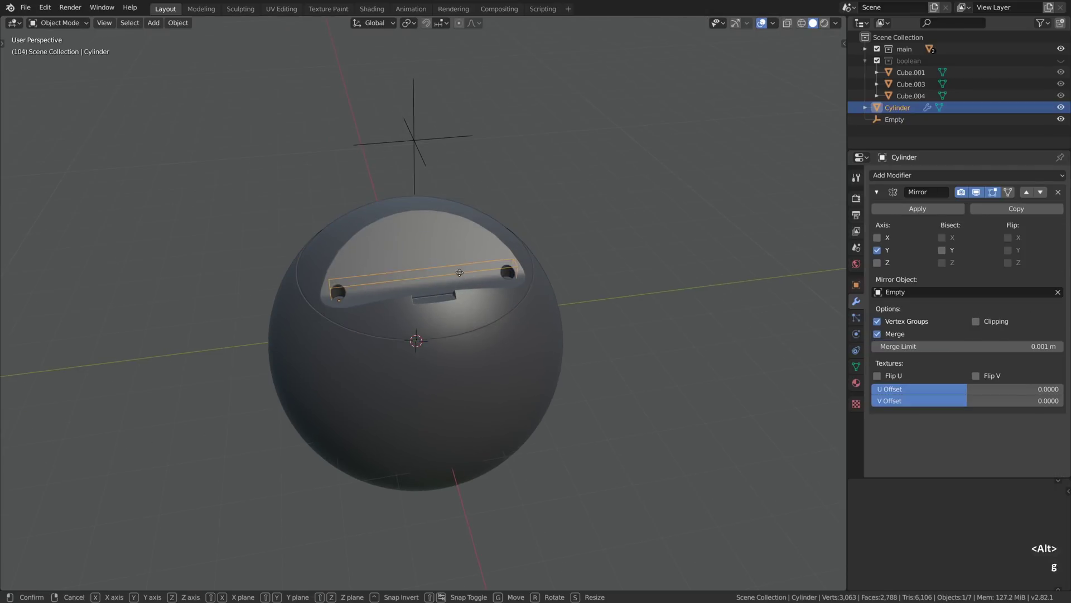
pyautogui.press('g')
pyautogui.press('y')
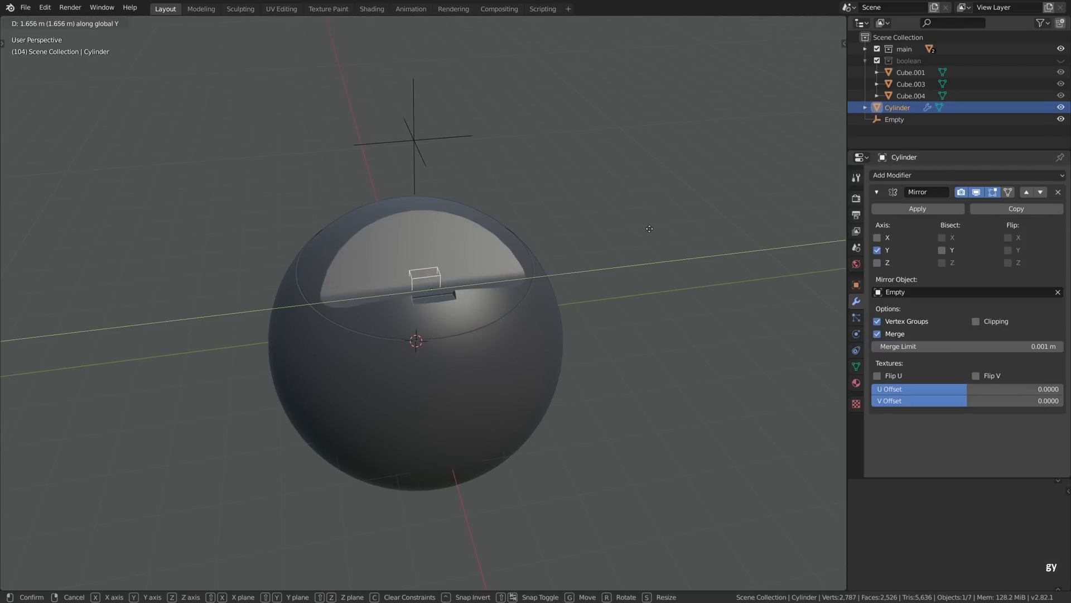
pyautogui.click(541, 256)
# - Collapse the Bevel settings of the upper sphere part, Cube.002, and add a Subdivision Surface modifier to it
pyautogui.keyDown('alt'); pyautogui.moveTo(541, 256); pyautogui.dragTo(370, 327); pyautogui.keyUp('alt')
pyautogui.click(366, 324)
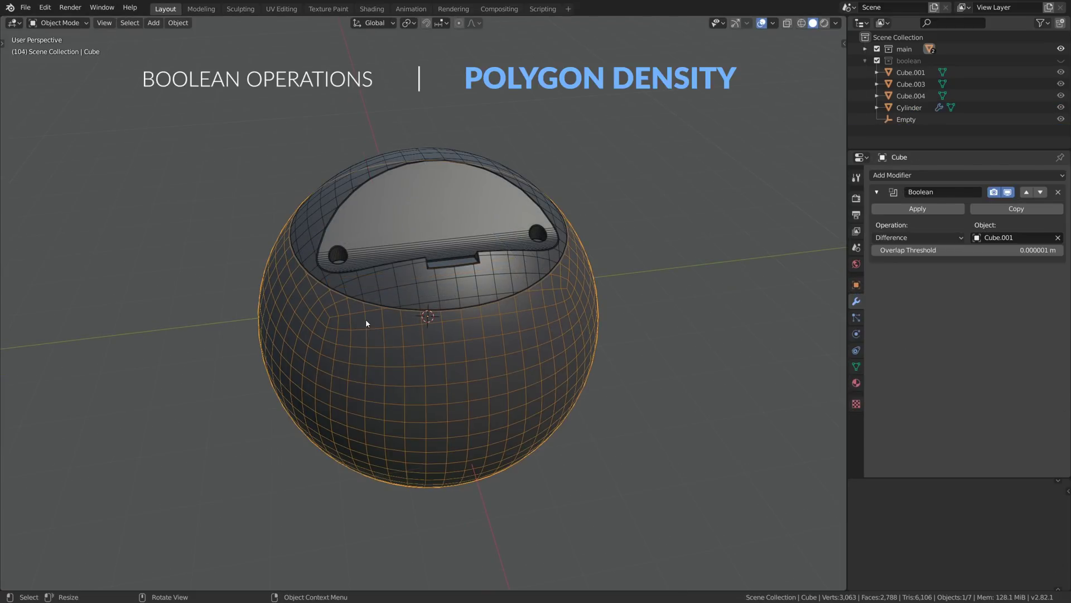
pyautogui.click(508, 283)
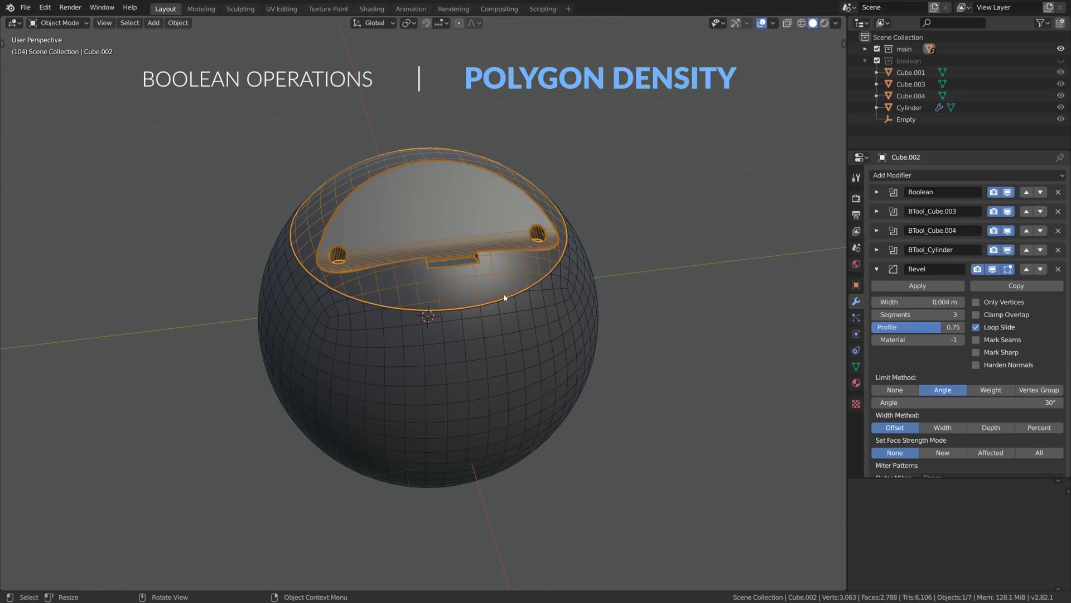
pyautogui.click(876, 269)
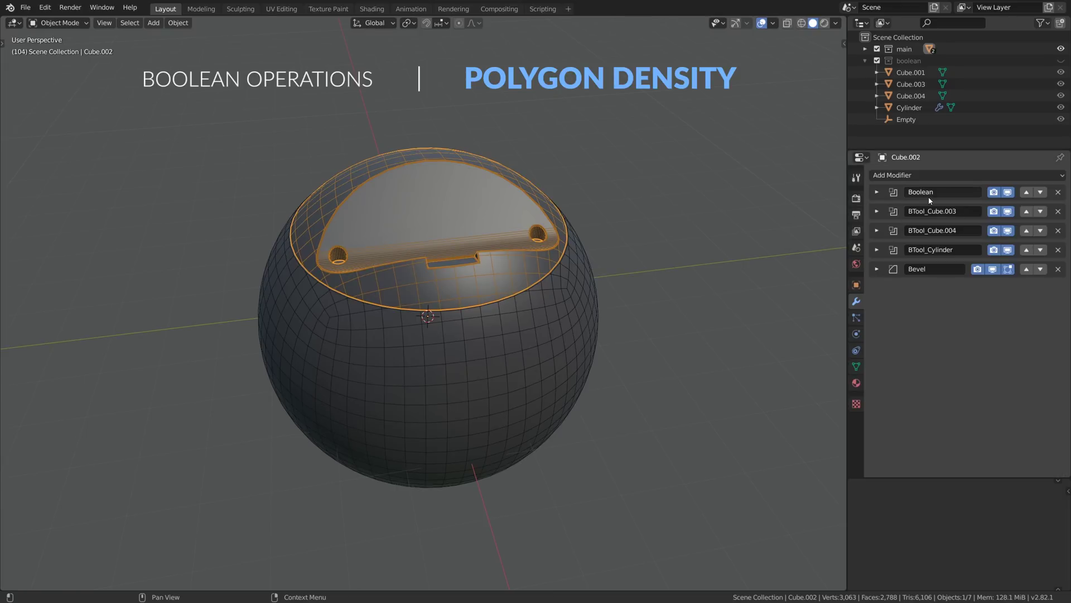
pyautogui.click(937, 179)
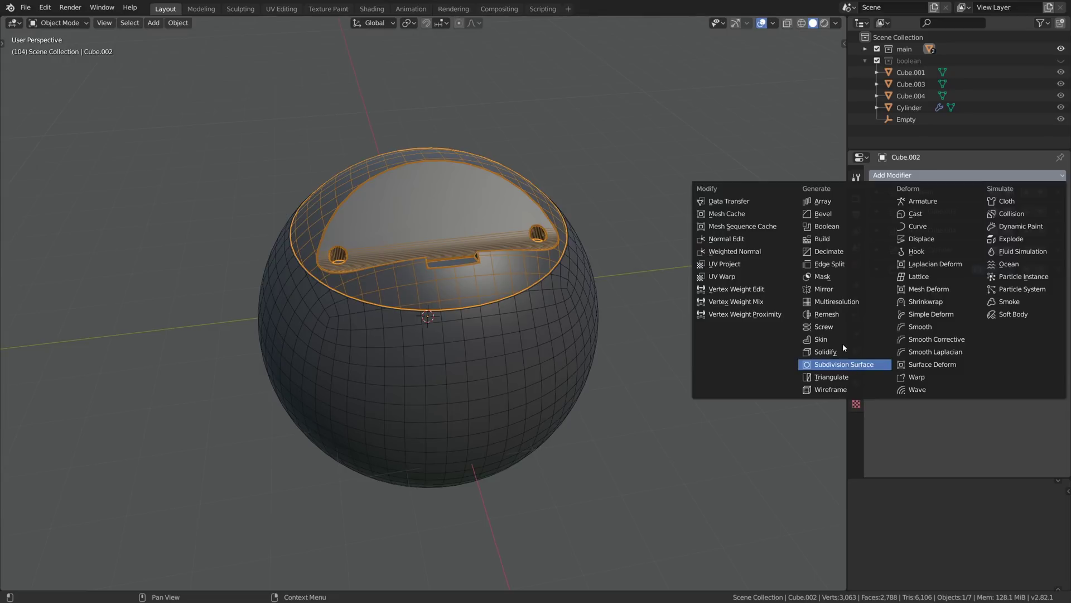
pyautogui.click(841, 362)
# - Move the Subdivision modifier to the top of the stack, above all the Boolean modifiers
pyautogui.click(1026, 288)
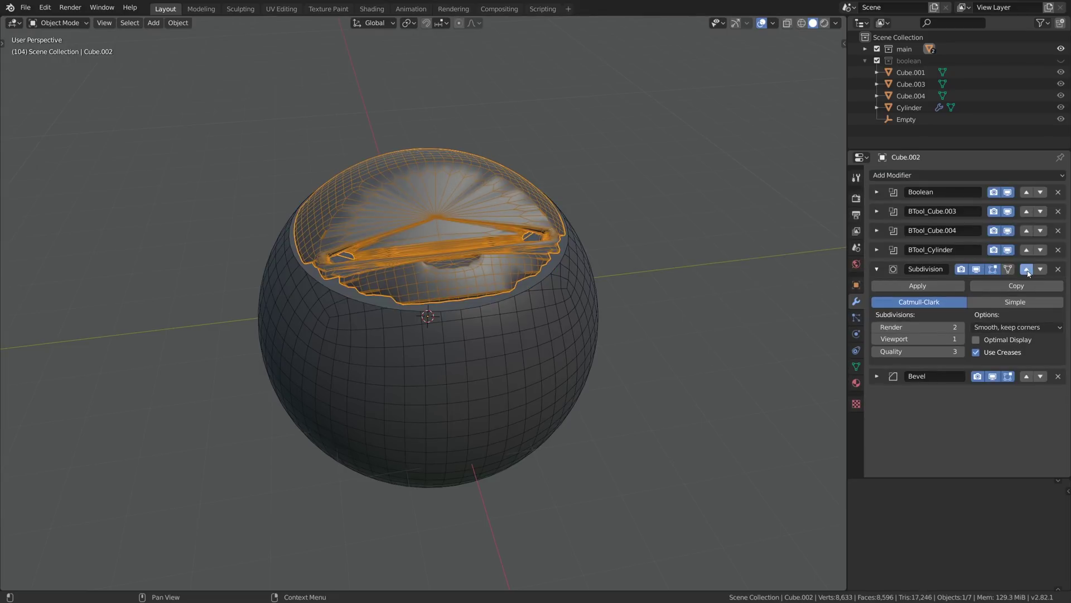
pyautogui.click(1027, 269)
pyautogui.click(1027, 250)
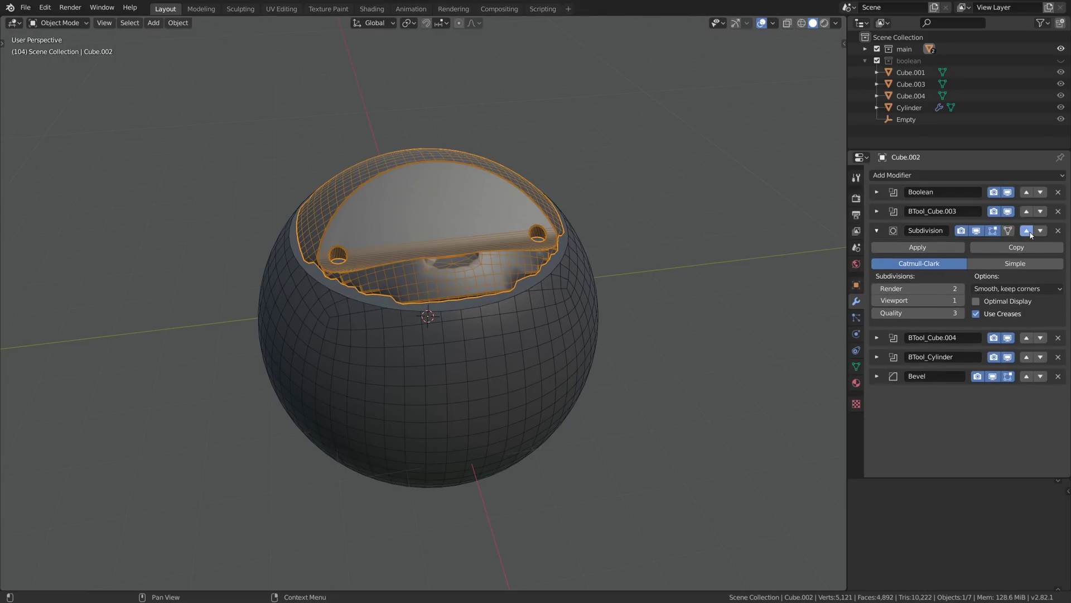
pyautogui.click(1027, 231)
pyautogui.click(1026, 211)
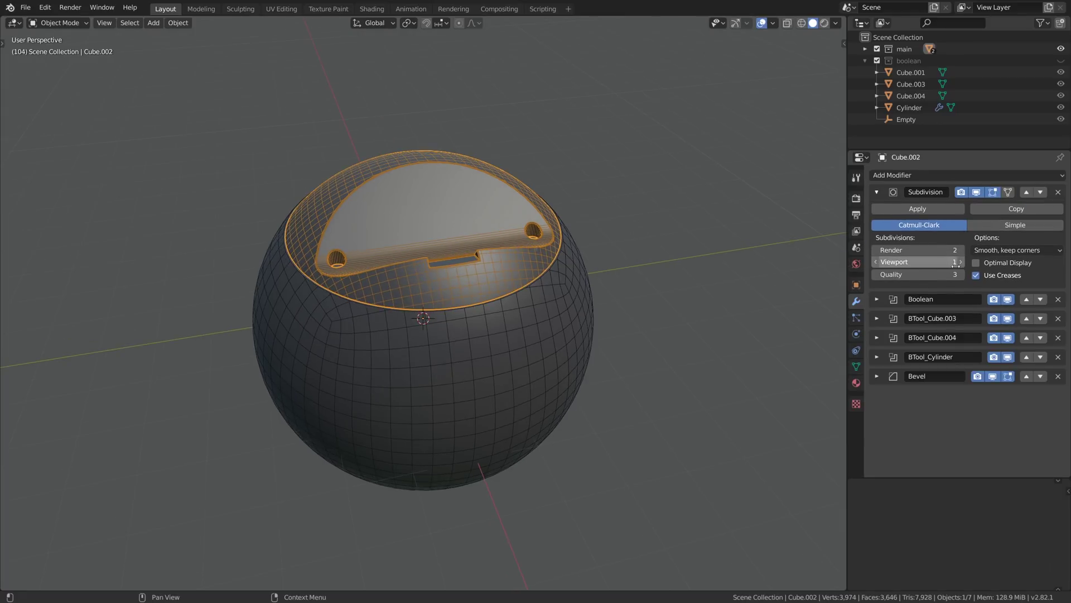
# - Set the Subdivision modifier's viewport level to 4, hiding the wireframe to check the shading around the cuts
pyautogui.click(962, 263)
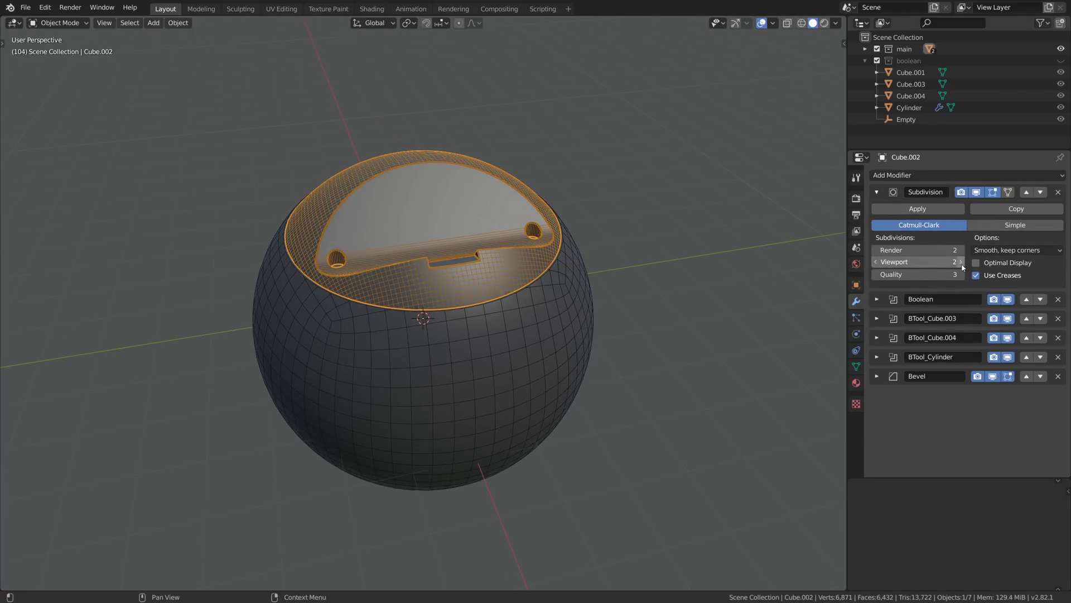
pyautogui.hotkey('shift', 'z')
pyautogui.scroll(4, 443, 315)
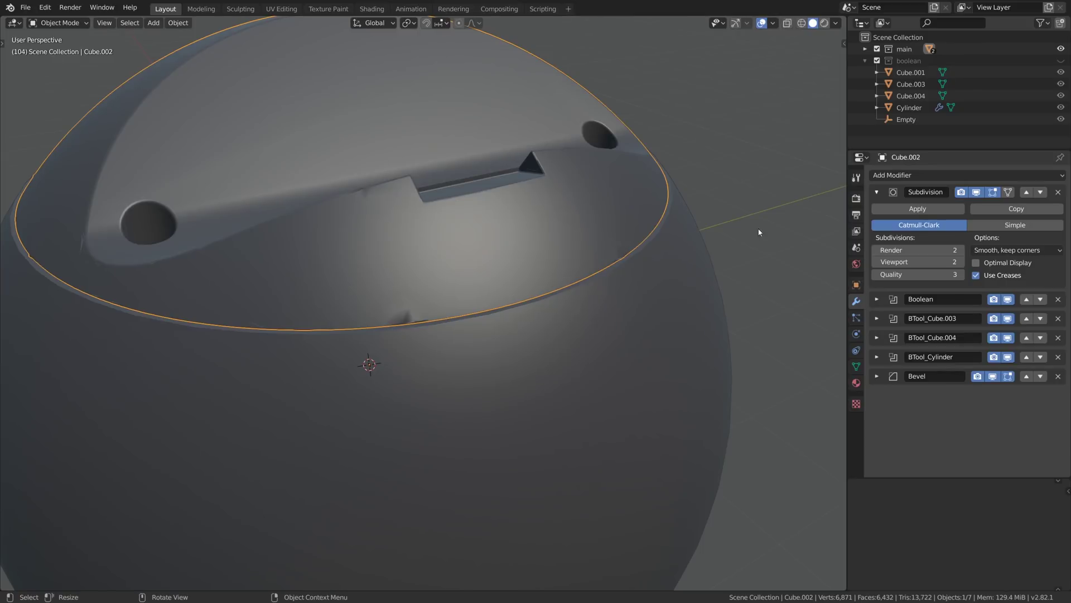
pyautogui.click(876, 262)
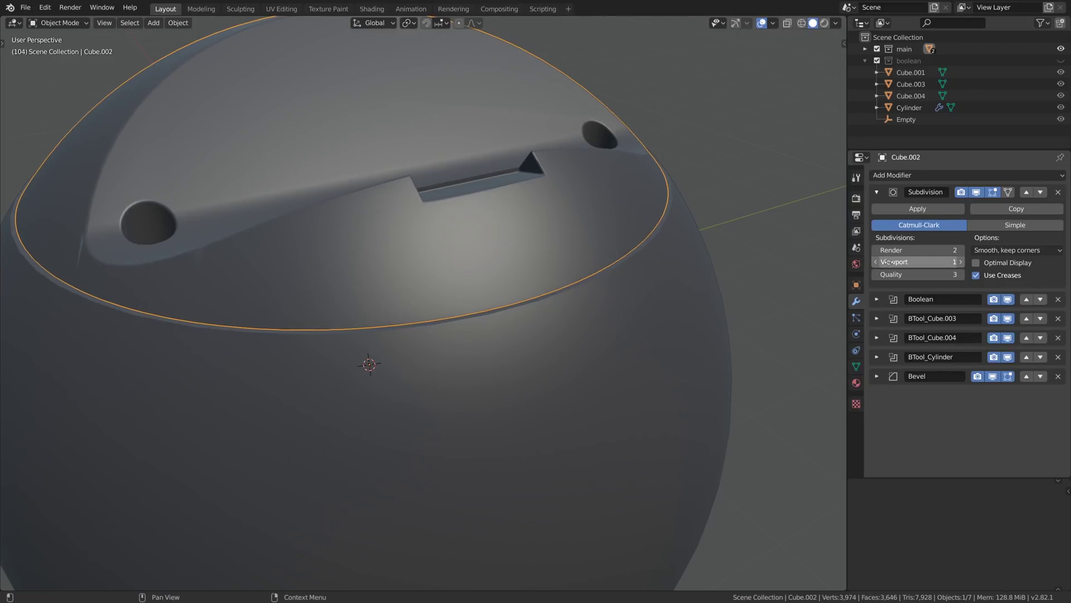
pyautogui.click(962, 263)
pyautogui.click(961, 263)
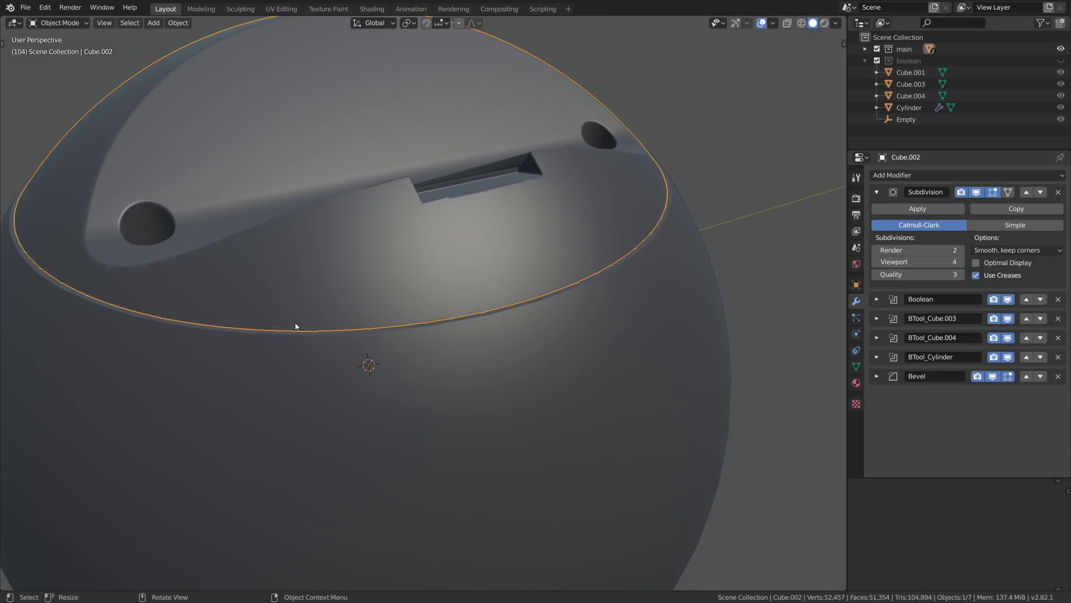
# - Examine the bevel artifacts along the upper part's cut edge near the hole, in rendered shading and with the wireframe displayed
pyautogui.scroll(2, 295, 327)
pyautogui.hotkey('shift', 'z')
pyautogui.moveTo(299, 328); pyautogui.dragTo(337, 358, button='middle')
pyautogui.moveTo(223, 268); pyautogui.dragTo(207, 244, button='middle')
pyautogui.scroll(3, 207, 245)
pyautogui.press('z')
pyautogui.scroll(5, 206, 244)
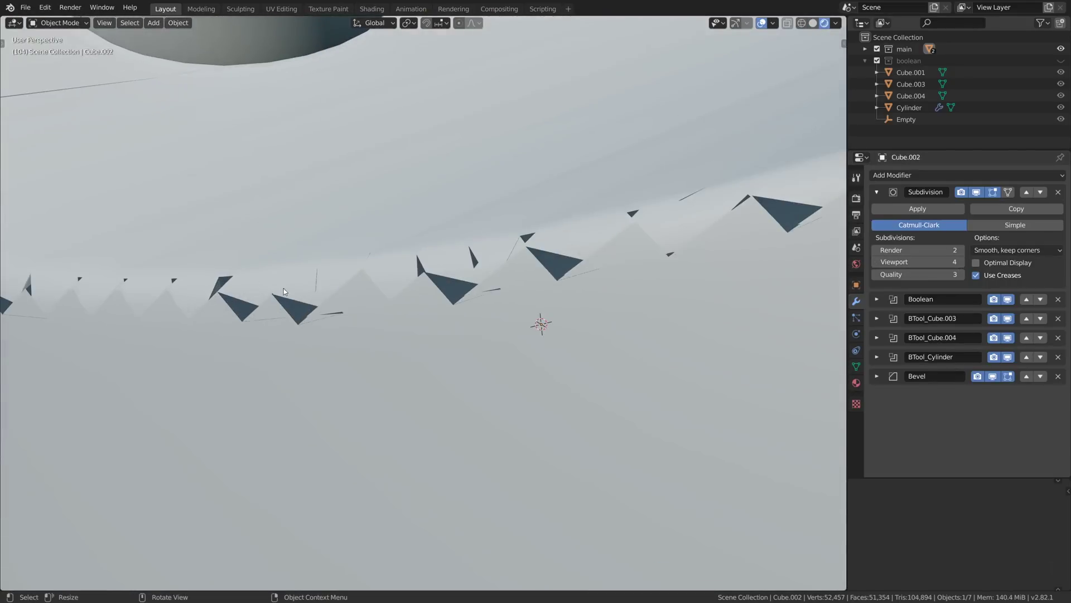
pyautogui.moveTo(286, 292); pyautogui.dragTo(318, 288, button='middle')
pyautogui.press(';')
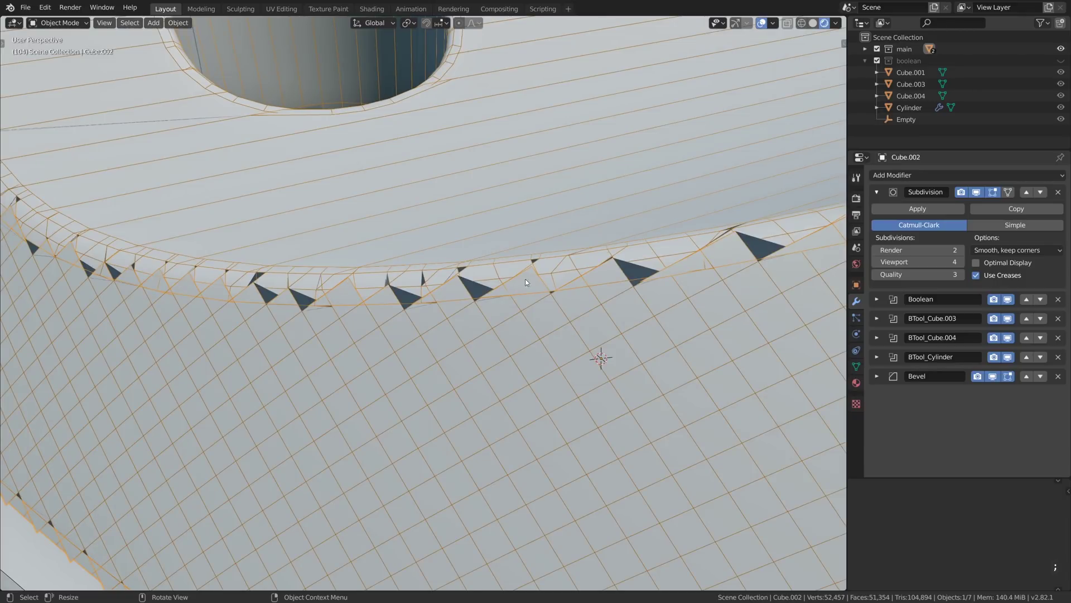
# - Lower the Subdivision modifier's viewport level to 1 and deselect everything to check the bevel along the cut
pyautogui.click(875, 261)
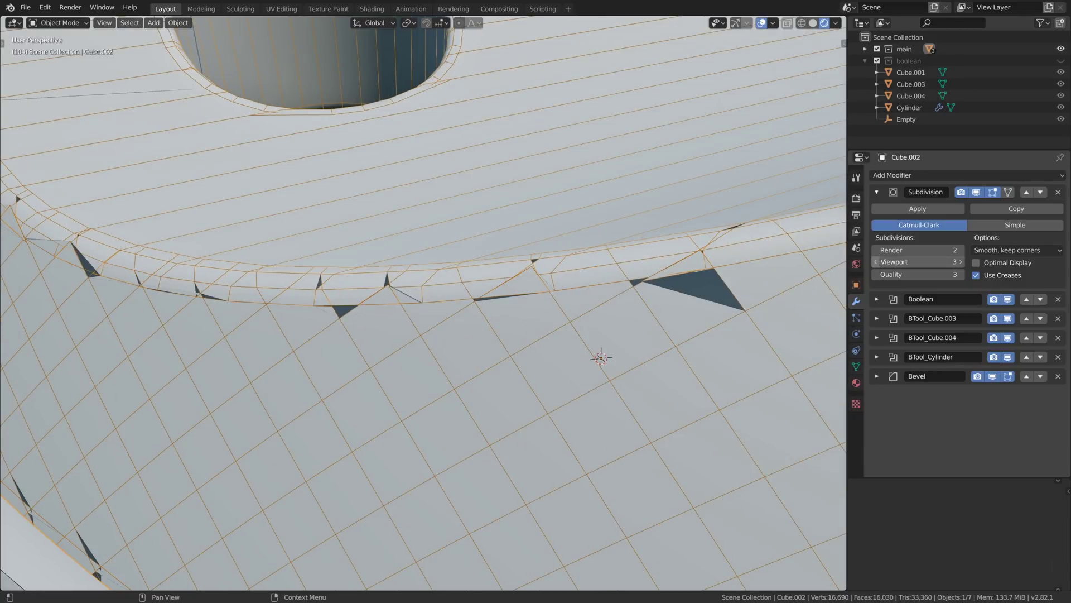
pyautogui.click(875, 261)
pyautogui.click(875, 261)
pyautogui.scroll(-5, 545, 306)
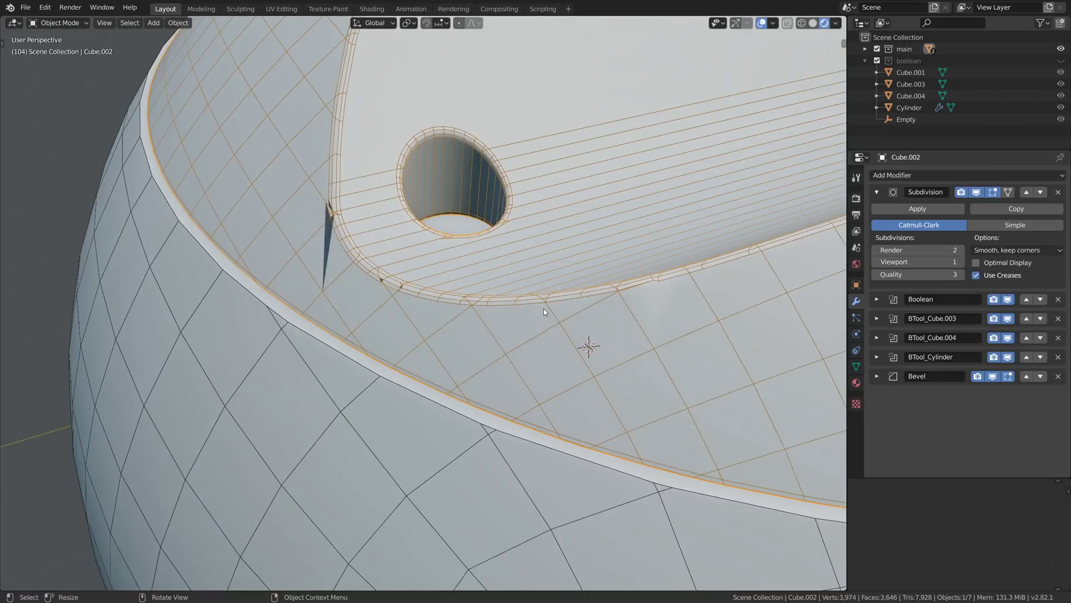
pyautogui.keyDown('alt'); pyautogui.keyDown('shift'); pyautogui.moveTo(611, 306); pyautogui.dragTo(440, 291); pyautogui.keyUp('shift'); pyautogui.keyUp('alt')
pyautogui.hotkey('alt', 'a')
# - Compare Subdivision viewport levels 4 and 0 on the upper sphere part, then delete its Subdivision modifier
pyautogui.click(961, 263)
pyautogui.click(961, 264)
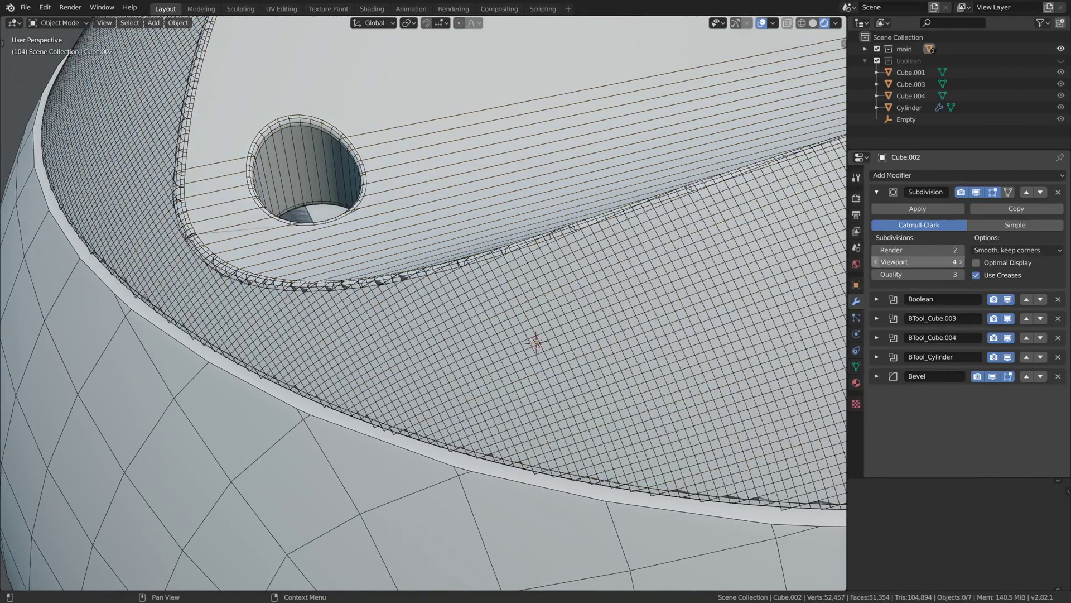
pyautogui.click(875, 262)
pyautogui.click(876, 262)
pyautogui.click(875, 262)
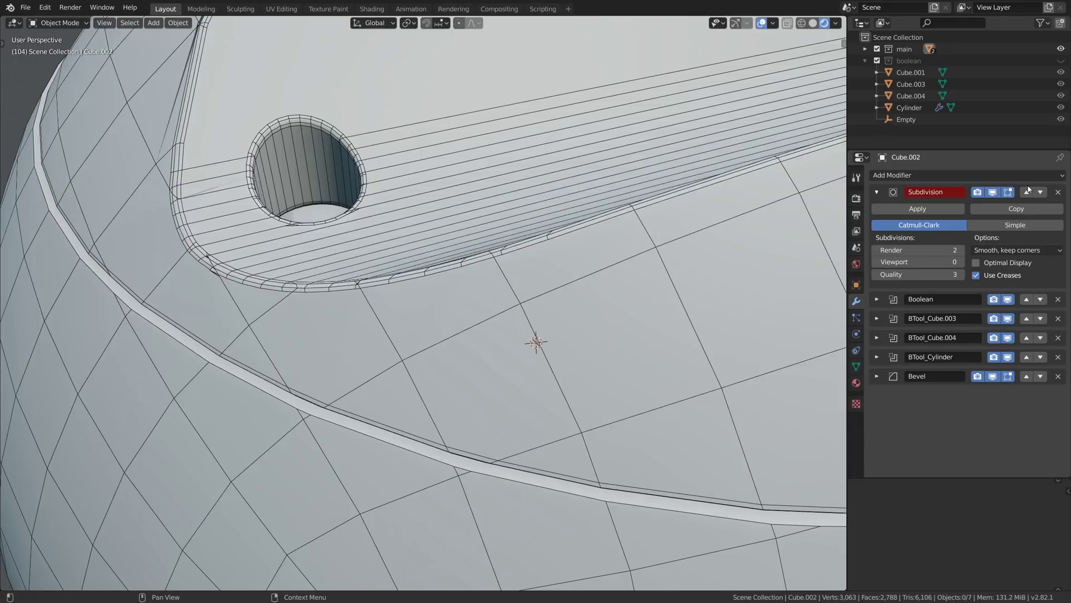
pyautogui.click(1057, 192)
# - Add a Decimate modifier to the upper sphere part and move it to the start of the stack, above all Booleans
pyautogui.click(916, 175)
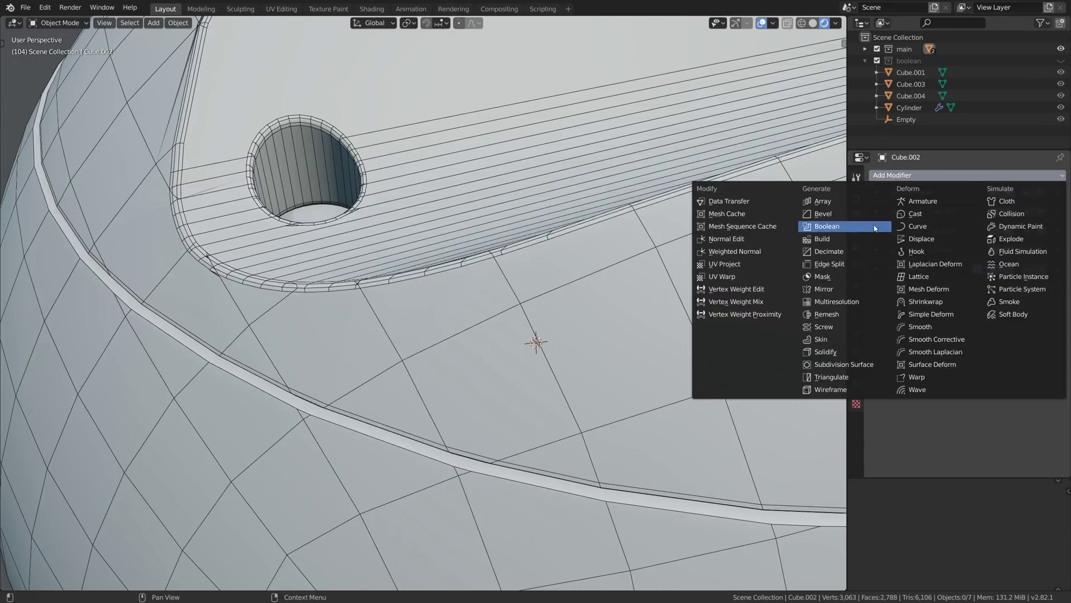
pyautogui.click(844, 251)
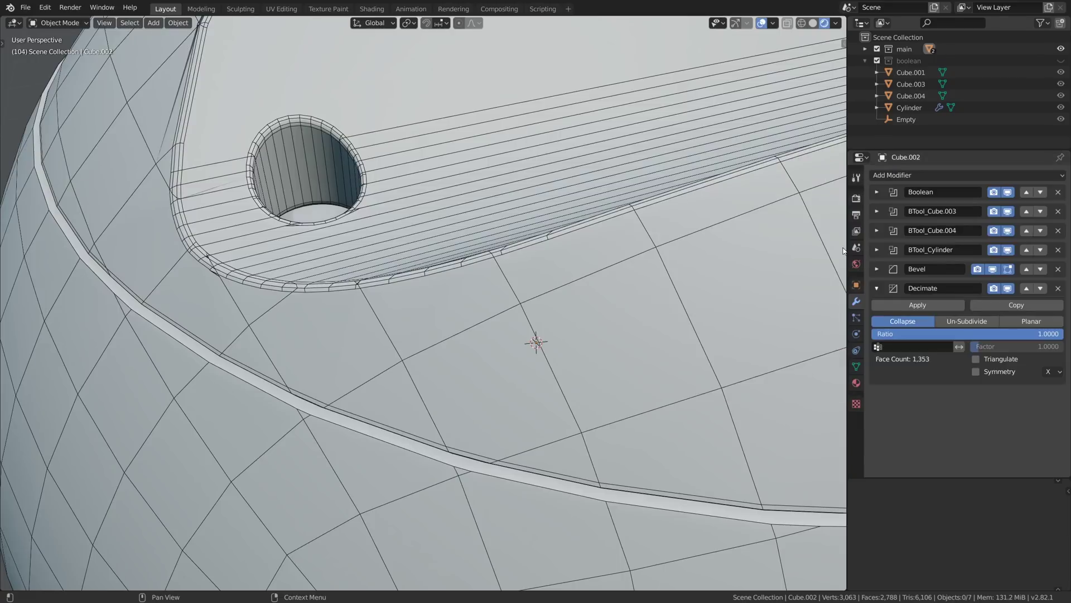
pyautogui.click(1027, 288)
pyautogui.click(1026, 269)
pyautogui.click(1027, 249)
pyautogui.click(1026, 230)
pyautogui.click(1027, 211)
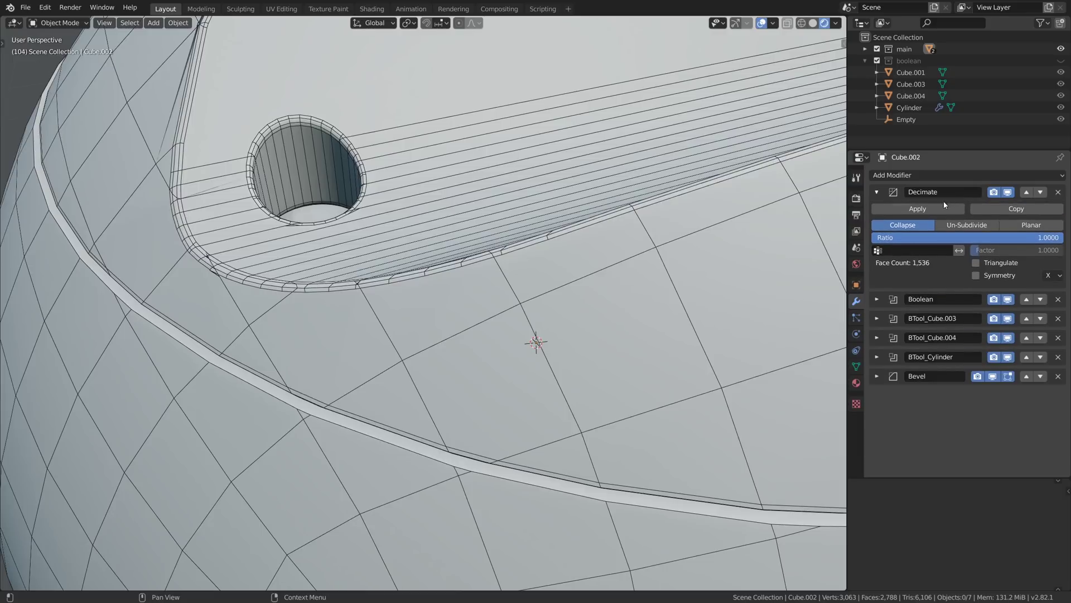
# - Switch the Decimate modifier to Un-Subdivide and raise its iterations to reduce the base mesh density
pyautogui.click(962, 226)
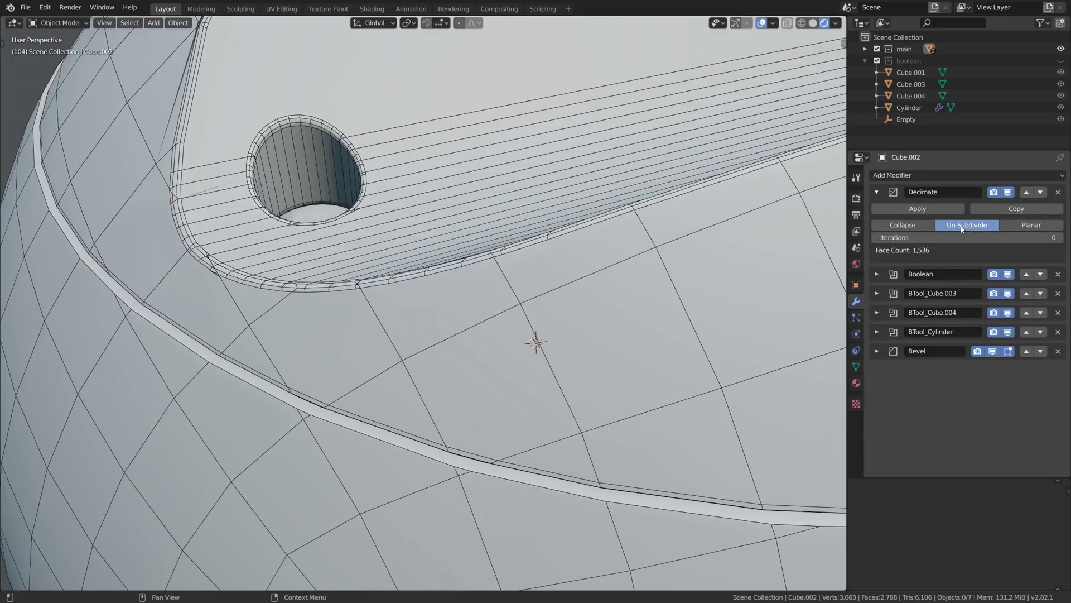
pyautogui.click(1059, 238)
pyautogui.click(1059, 237)
pyautogui.moveTo(654, 268); pyautogui.dragTo(656, 271, button='middle')
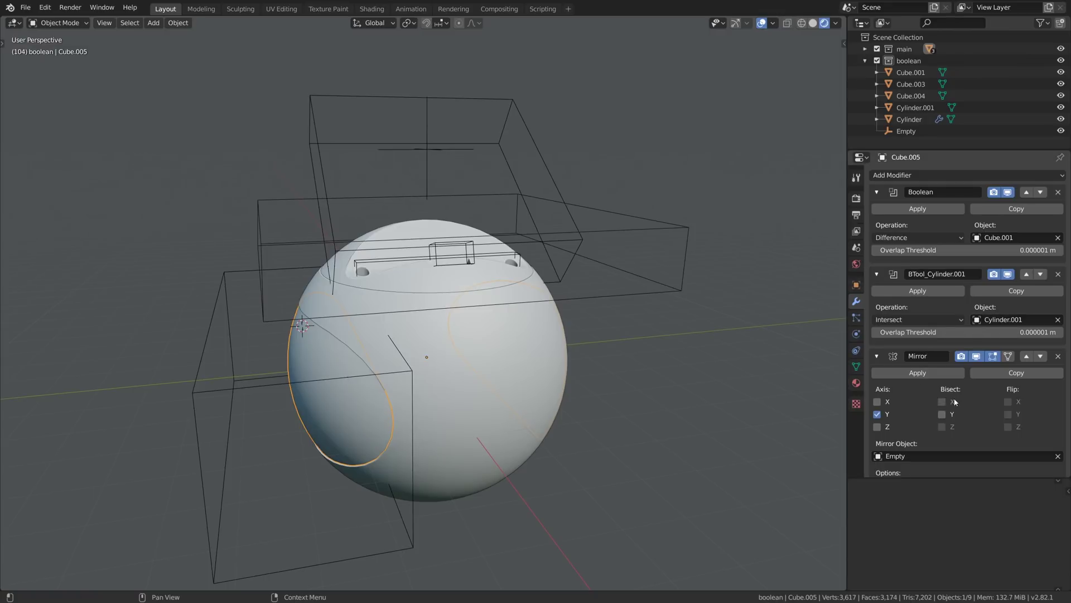
# - Enable Bisect and Flip on the Y axis for the Mirror modifier of the side piece, Cube.005
pyautogui.click(942, 414)
pyautogui.click(1009, 414)
pyautogui.press('alt')
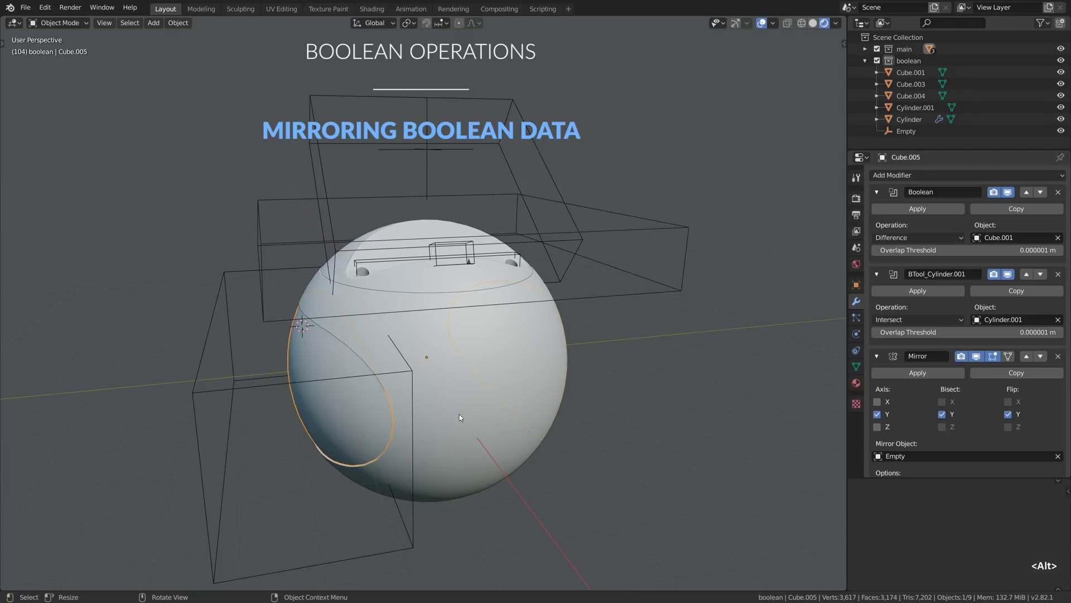
# - Copy only the Mirror modifier from the side piece, Cube.005, to the main sphere body using Copy Selected Modifiers
pyautogui.click(459, 414)
pyautogui.keyDown('shift'); pyautogui.click(371, 416); pyautogui.keyUp('shift')
pyautogui.hotkey('ctrl', 'c')
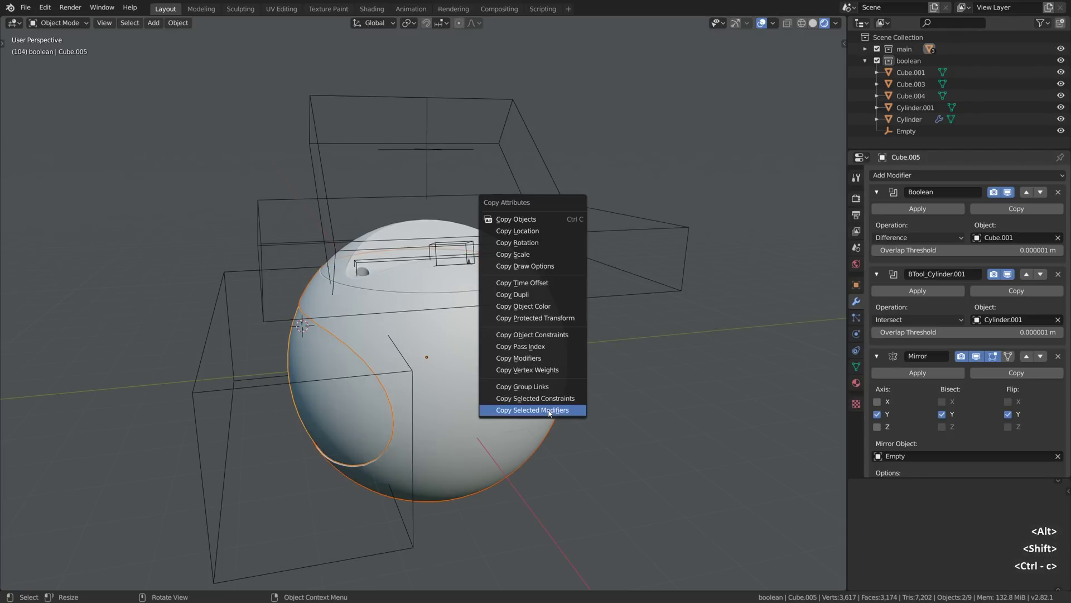
pyautogui.click(549, 410)
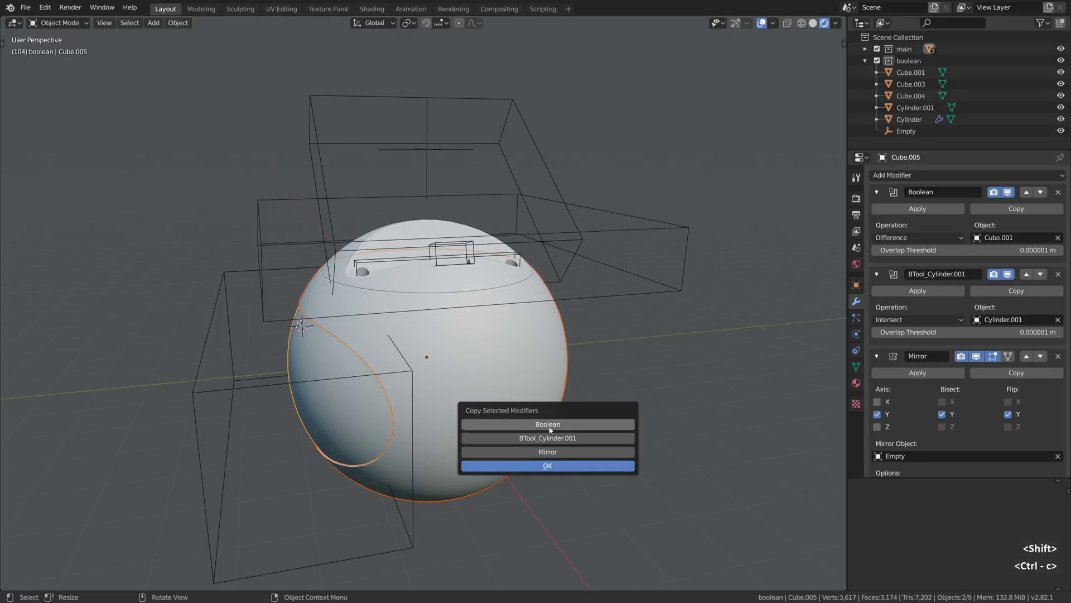
pyautogui.click(547, 452)
pyautogui.click(547, 465)
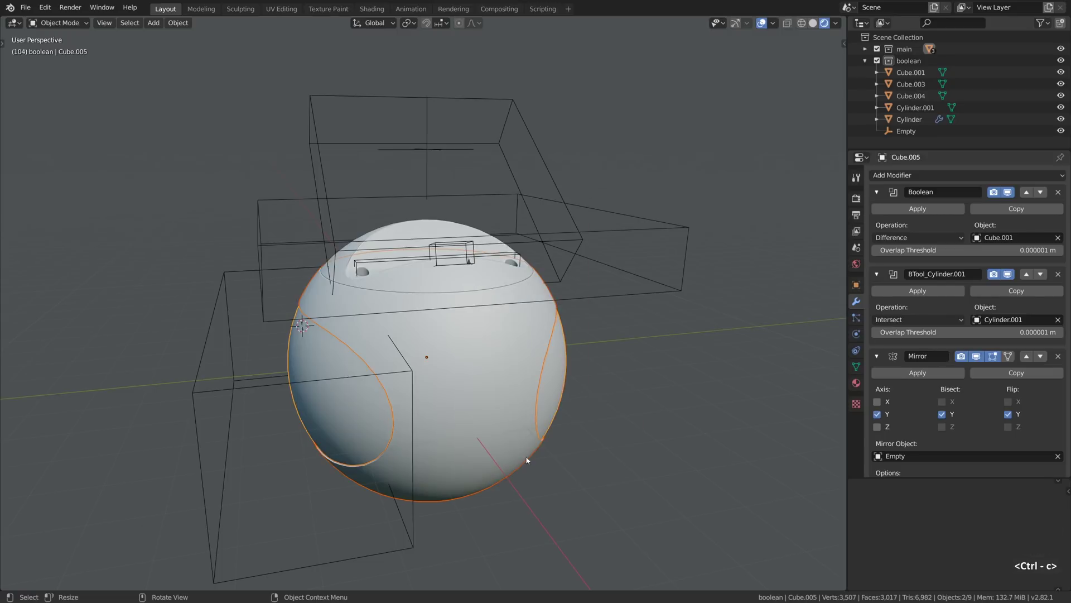
# - Hide the boolean collection holding the cutters and deselect everything to view the mirrored side panels
pyautogui.hotkey('shift', '2')
pyautogui.moveTo(504, 406)
pyautogui.mouseDown(button='middle')
pyautogui.moveTo(476, 394)
pyautogui.moveTo(505, 397)
pyautogui.mouseUp(button='middle')
pyautogui.hotkey('alt', 'a')
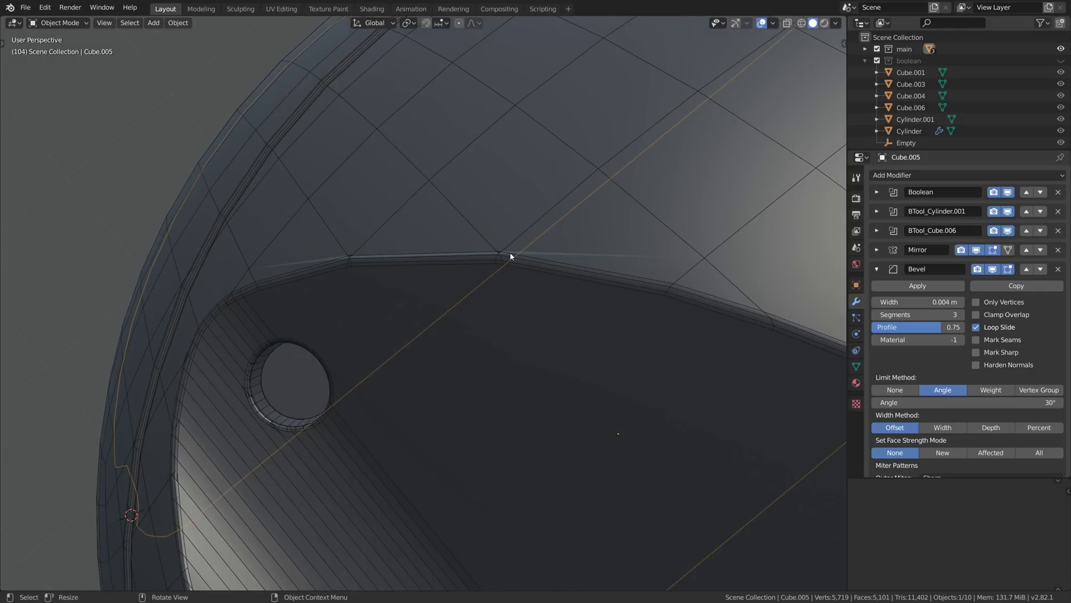
# - Set the bevel width of the upper sphere part, Cube.002, to 0.005 m while checking its cut edges
pyautogui.scroll(3, 510, 252)
pyautogui.moveTo(510, 252); pyautogui.dragTo(490, 234, button='middle')
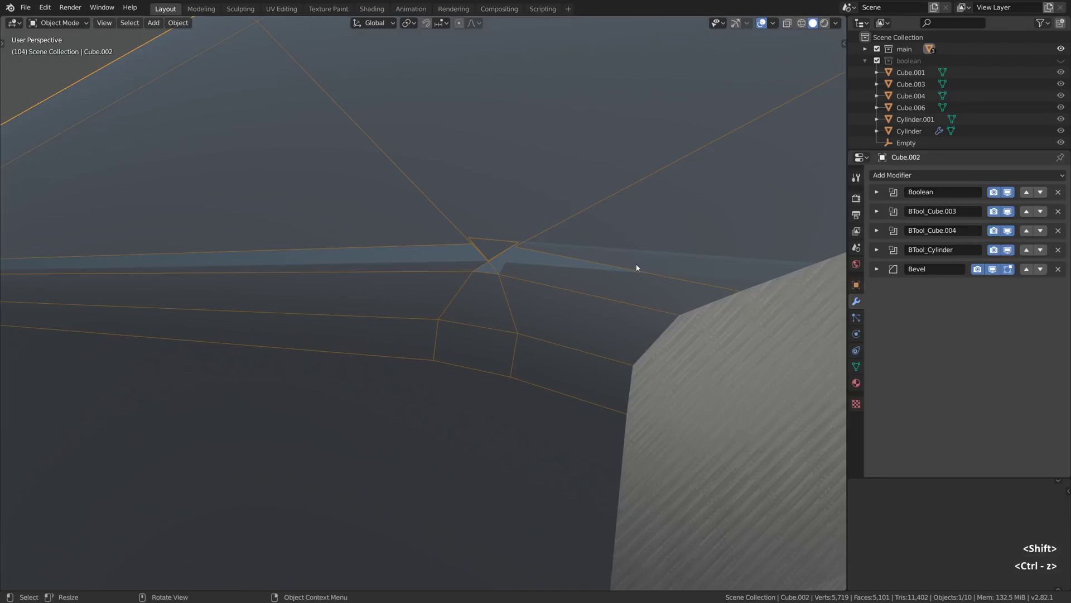
pyautogui.click(876, 269)
pyautogui.moveTo(918, 302)
pyautogui.keyDown('shift'); pyautogui.mouseDown()
pyautogui.moveTo(943, 302)
pyautogui.moveTo(918, 302)
pyautogui.mouseUp(); pyautogui.keyUp('shift')
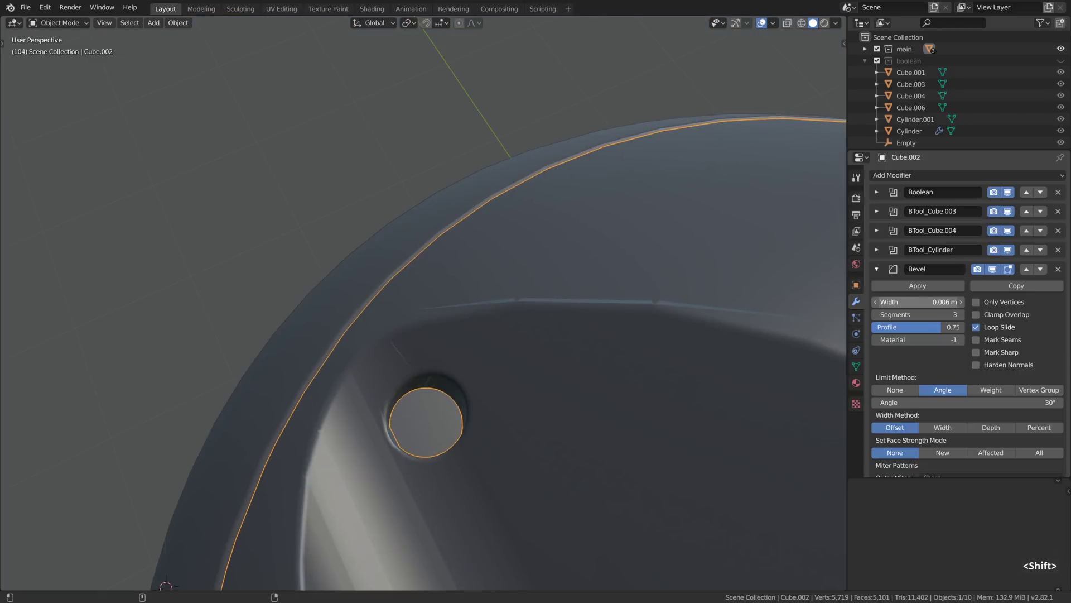
pyautogui.keyDown('shift'); pyautogui.moveTo(918, 302); pyautogui.dragTo(914, 302); pyautogui.keyUp('shift')
pyautogui.keyDown('alt'); pyautogui.moveTo(628, 304); pyautogui.dragTo(592, 296); pyautogui.keyUp('alt')
pyautogui.keyDown('alt'); pyautogui.keyDown('shift'); pyautogui.moveTo(592, 295); pyautogui.dragTo(459, 243); pyautogui.keyUp('shift'); pyautogui.keyUp('alt')
pyautogui.scroll(-1, 459, 242)
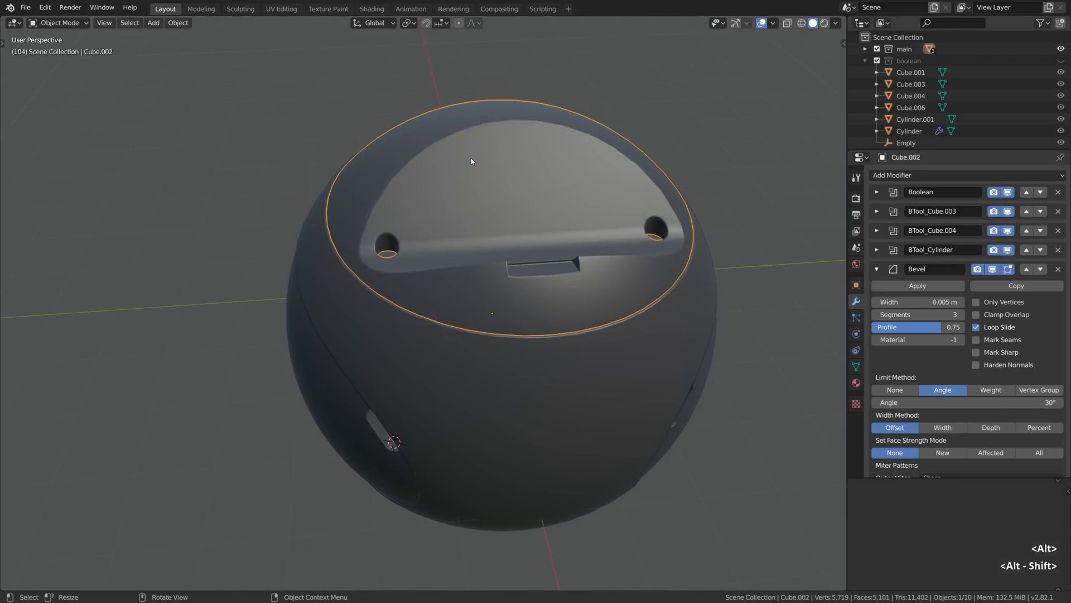
# - Duplicate the upper sphere part in place and apply the copy's Boolean, BTool_Cube.003, BTool_Cube.004 and BTool_Cylinder modifiers
pyautogui.hotkey('shift', 'd')
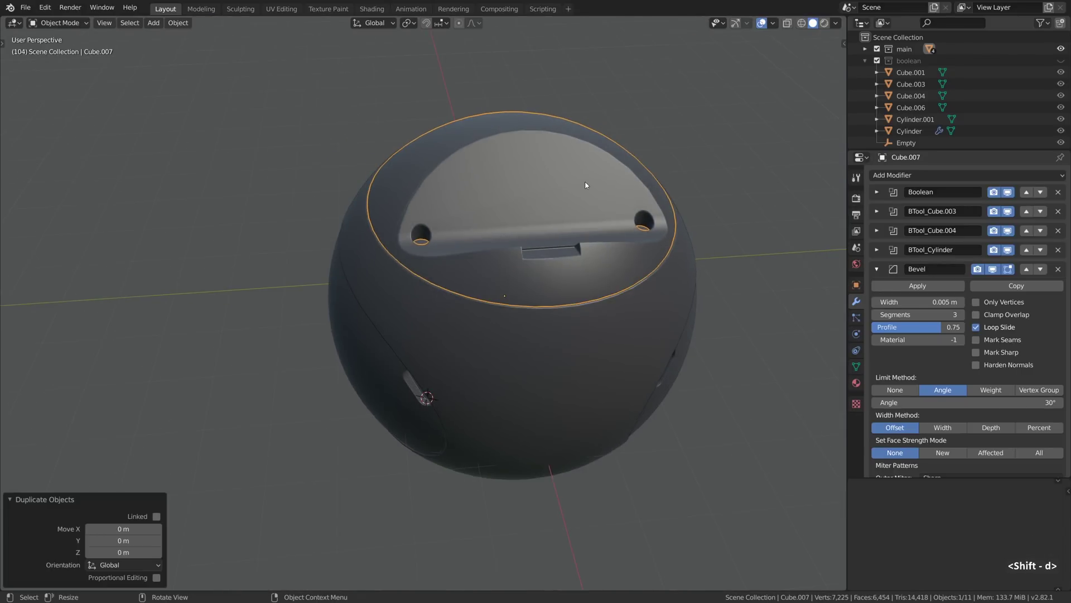
pyautogui.click(877, 191)
pyautogui.click(893, 210)
pyautogui.click(877, 191)
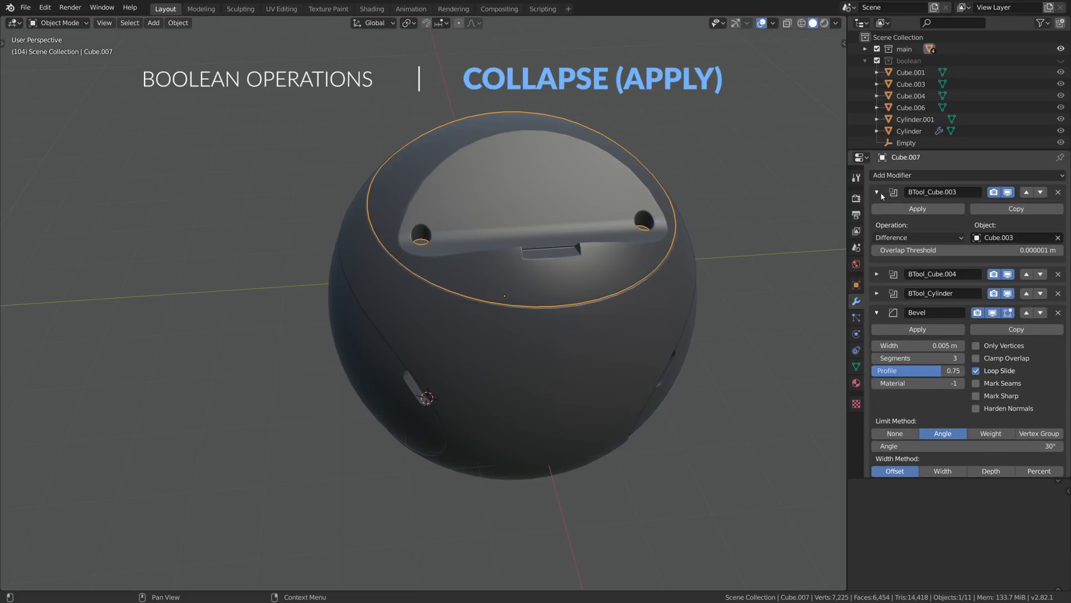
pyautogui.click(890, 210)
pyautogui.click(877, 191)
pyautogui.click(890, 210)
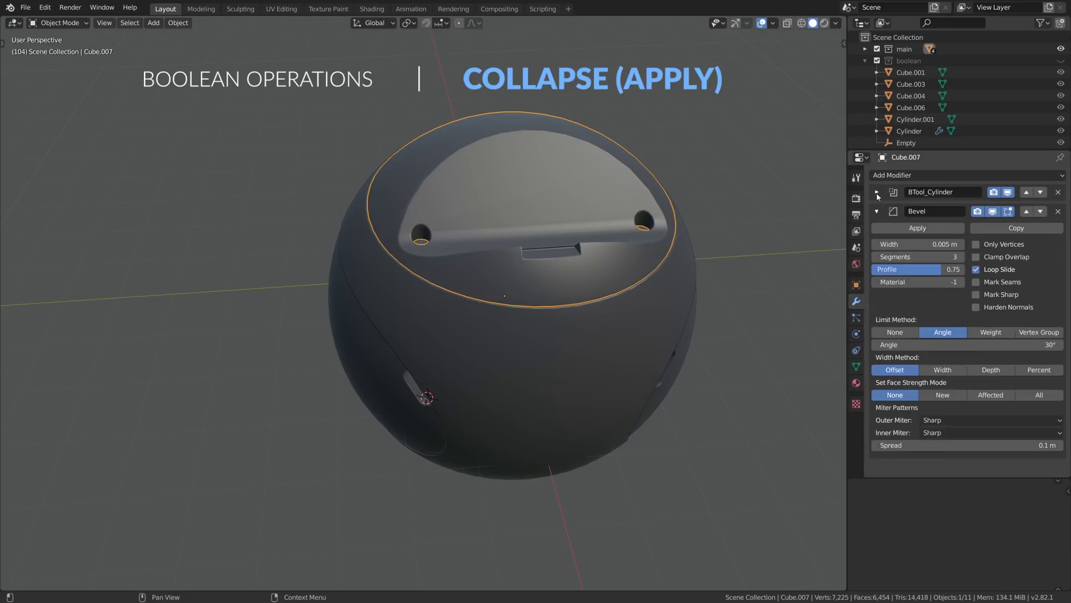
pyautogui.click(877, 192)
pyautogui.click(891, 209)
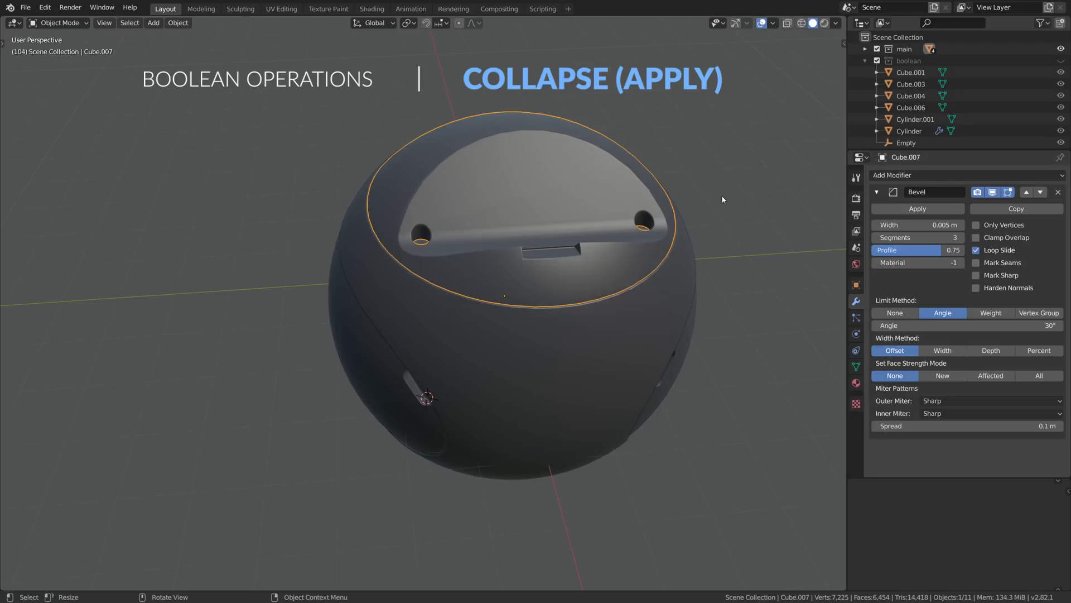
# - Enter Edit Mode with vertex selection and slide the crowded vertex at the cut edge's corner outward by a factor of about 0.213
pyautogui.press('Tab')
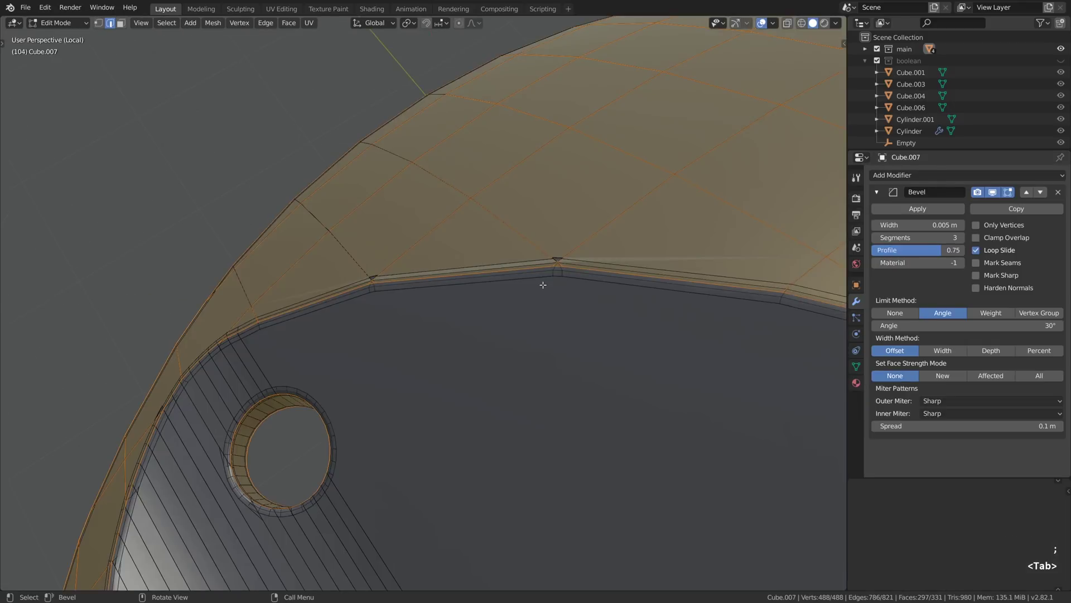
pyautogui.press('1')
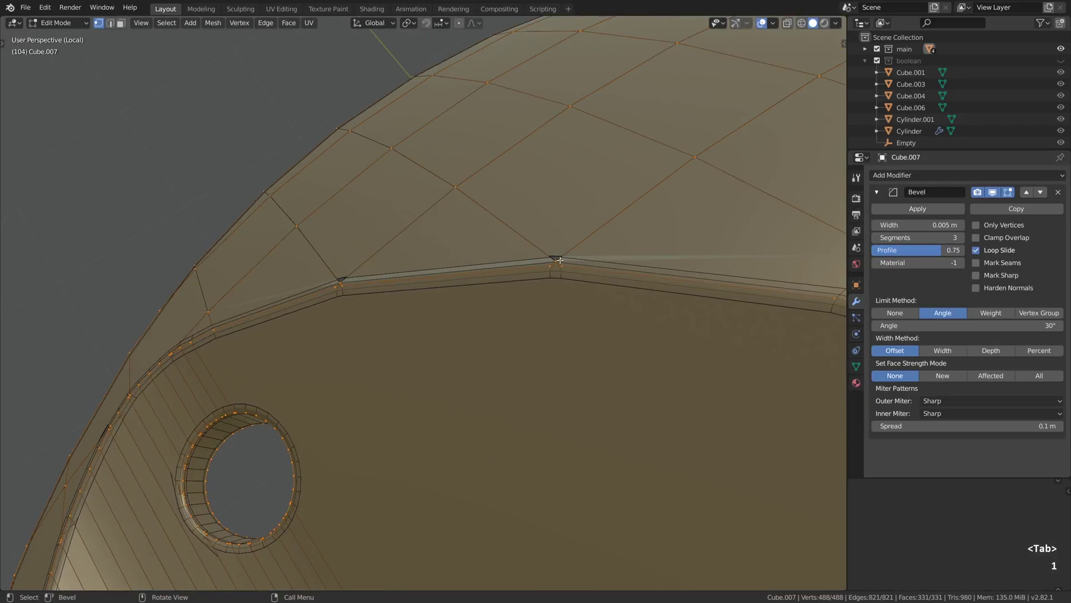
pyautogui.click(559, 259)
pyautogui.press('g')
pyautogui.press('g')
pyautogui.rightClick(564, 257)
pyautogui.scroll(4, 564, 257)
pyautogui.press('g')
pyautogui.press('g')
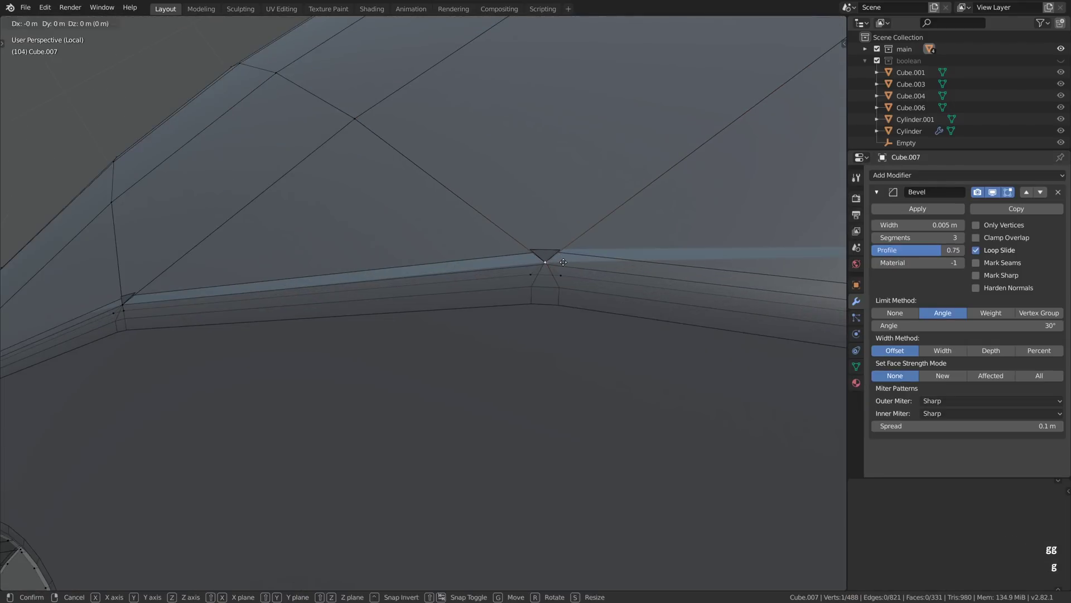
pyautogui.click(631, 232)
pyautogui.scroll(-1, 631, 232)
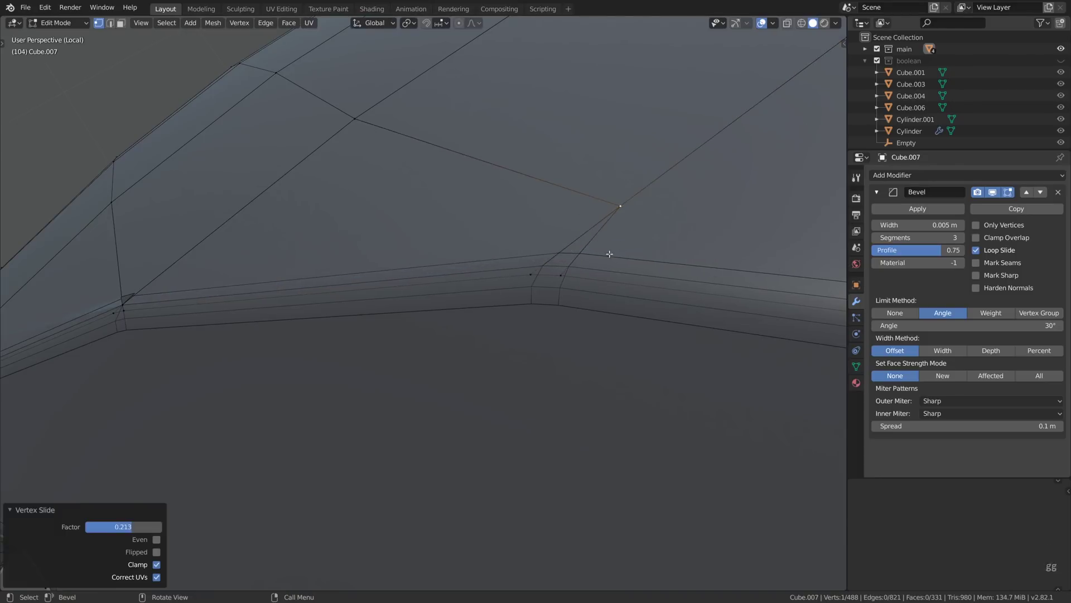
# - Adjust the same vertex along its edge, sliding it slightly back toward the cut by a factor of about 0.158
pyautogui.scroll(-4, 608, 257)
pyautogui.scroll(4, 607, 257)
pyautogui.press('g')
pyautogui.press('g')
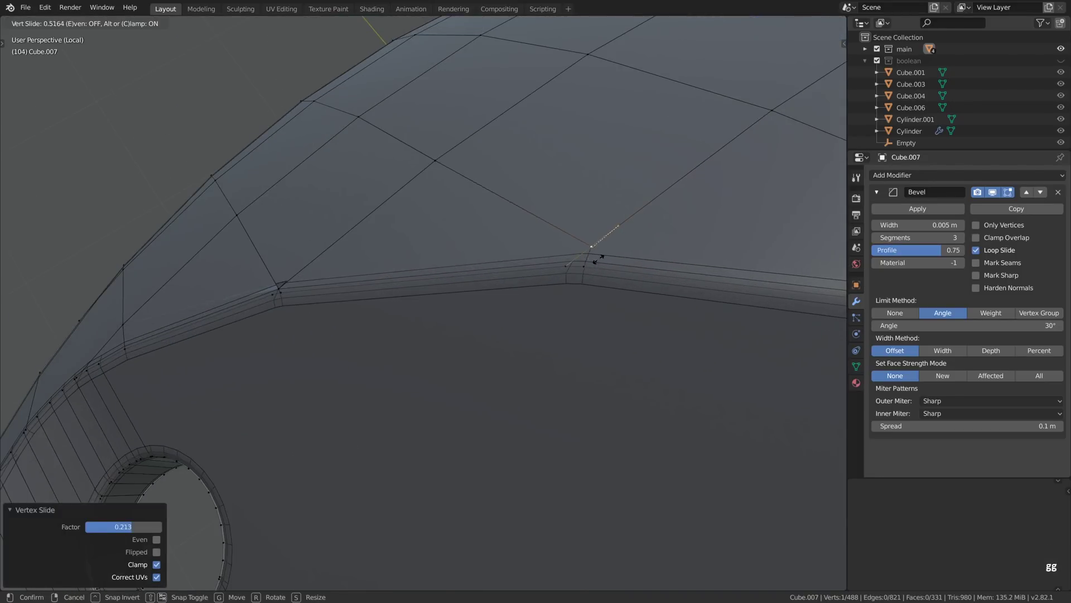
pyautogui.click(613, 234)
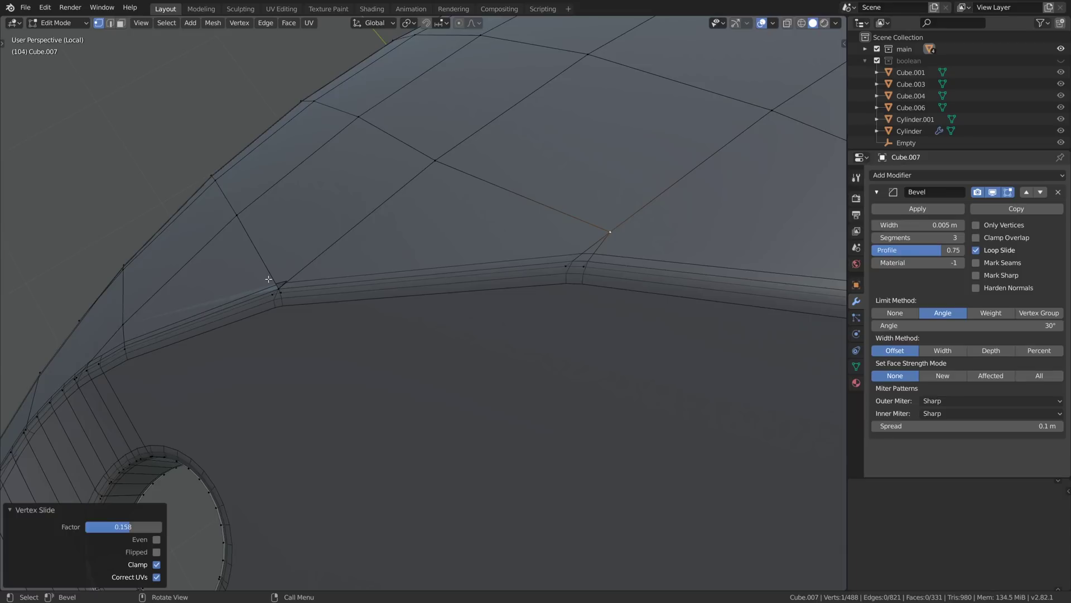
# - Slide the crowded vertex at the neighbouring corner, nearer the hole, away from the cut edge
pyautogui.scroll(2, 270, 280)
pyautogui.click(282, 289)
pyautogui.press('g')
pyautogui.press('g')
pyautogui.click(277, 266)
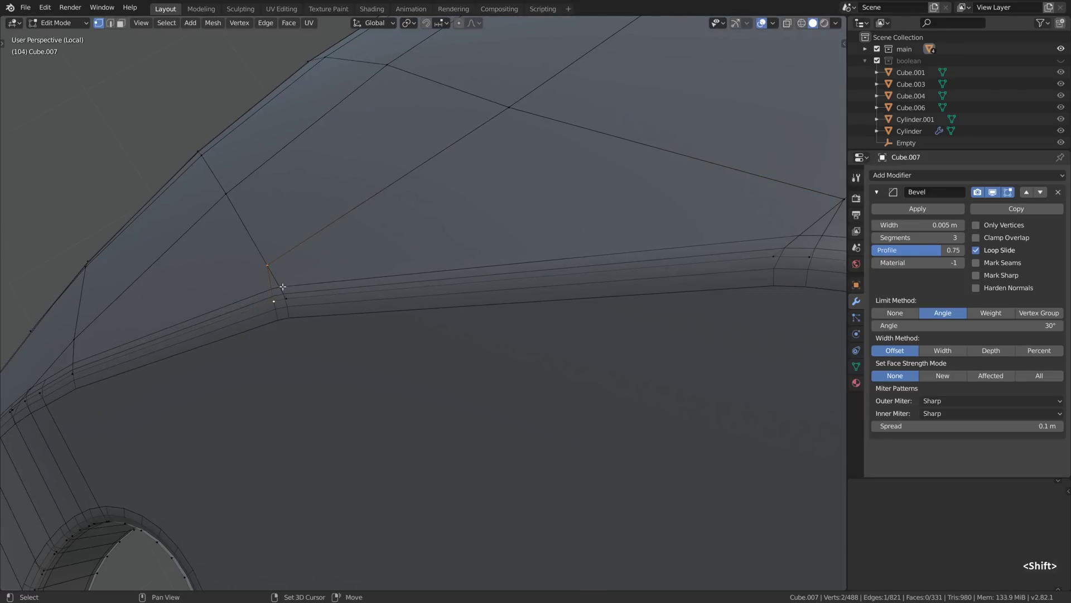
# - Select the moved vertex and the two vertices beside it on the cut edge, and merge the three At Last
pyautogui.keyDown('shift'); pyautogui.click(274, 301); pyautogui.keyUp('shift')
pyautogui.keyDown('shift'); pyautogui.click(286, 299); pyautogui.keyUp('shift')
pyautogui.rightClick(486, 159)
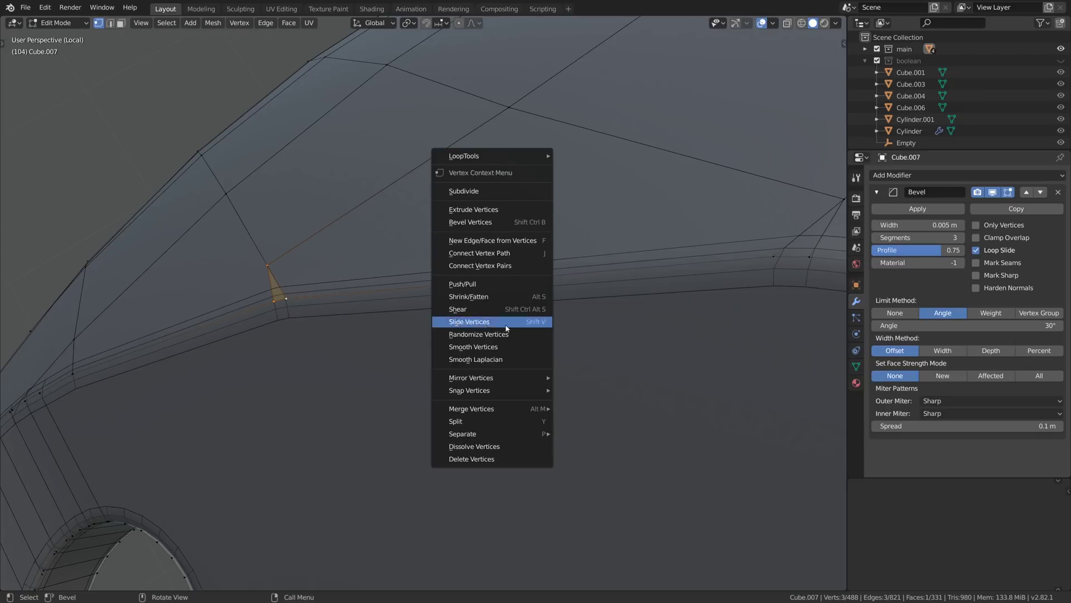
pyautogui.moveTo(487, 409)
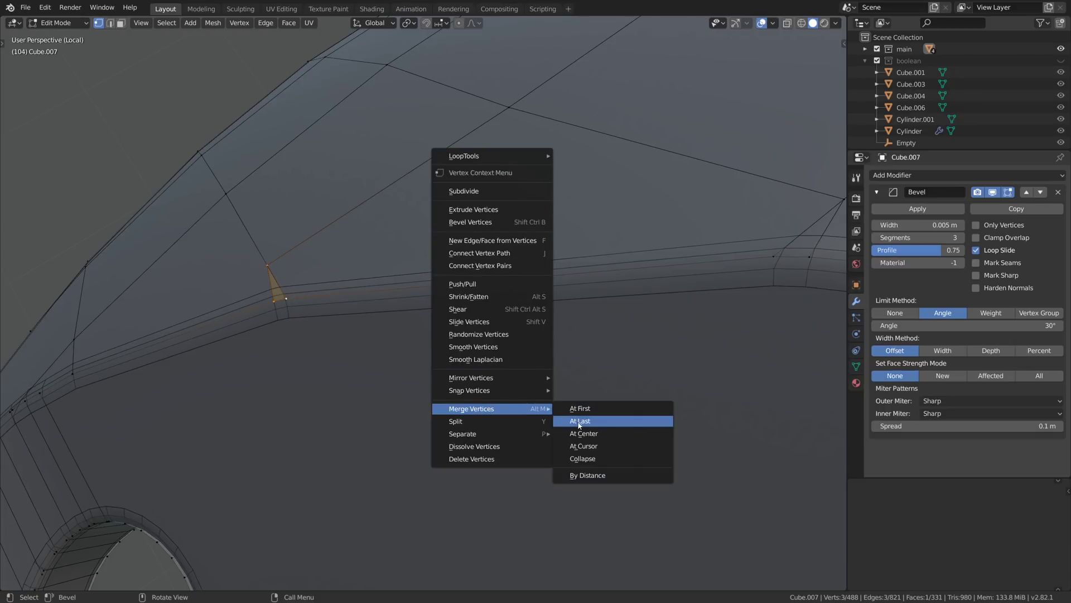
pyautogui.click(580, 422)
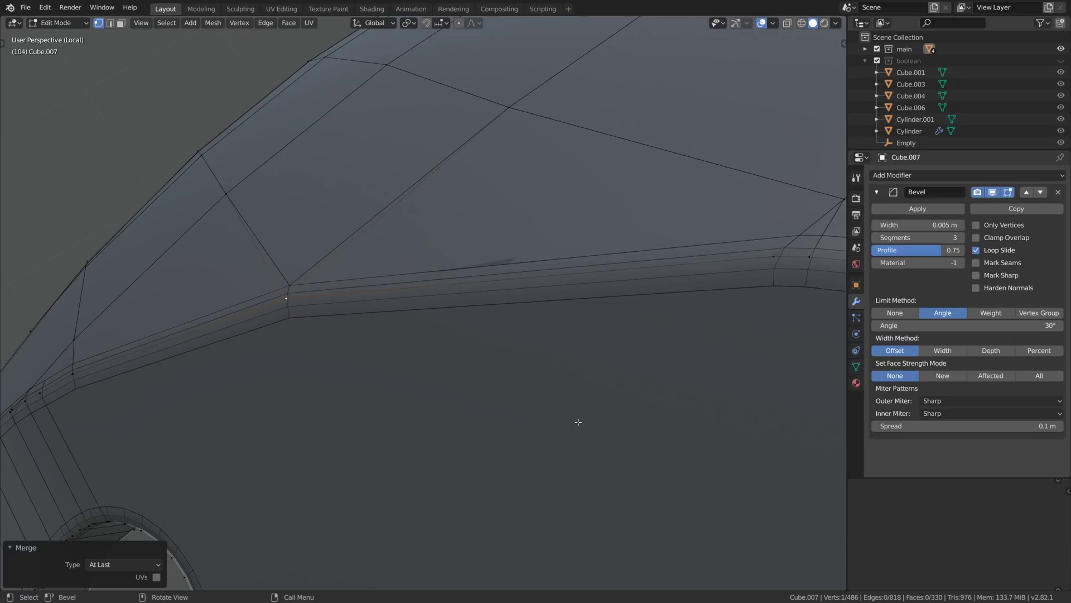
# - Repeat the At Last merge on the three vertices at the adjacent corner whose vertex was slid first
pyautogui.moveTo(288, 301); pyautogui.dragTo(444, 288, button='middle')
pyautogui.keyDown('shift'); pyautogui.click(442, 290); pyautogui.keyUp('shift')
pyautogui.keyDown('shift'); pyautogui.click(468, 292); pyautogui.keyUp('shift')
pyautogui.hotkey('shift', 'r')
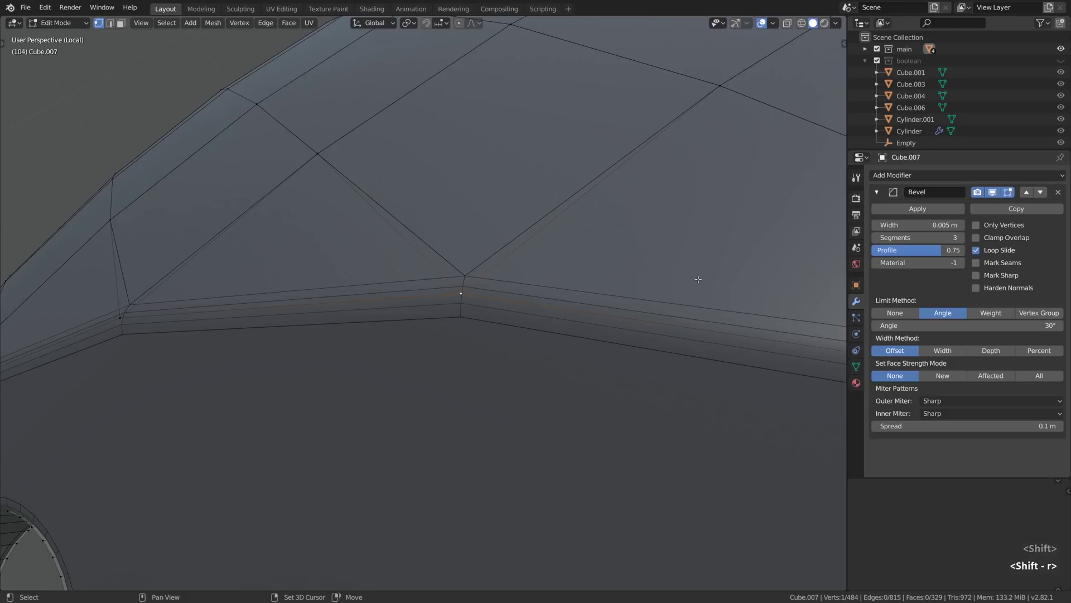
pyautogui.moveTo(696, 280); pyautogui.dragTo(698, 279, button='middle')
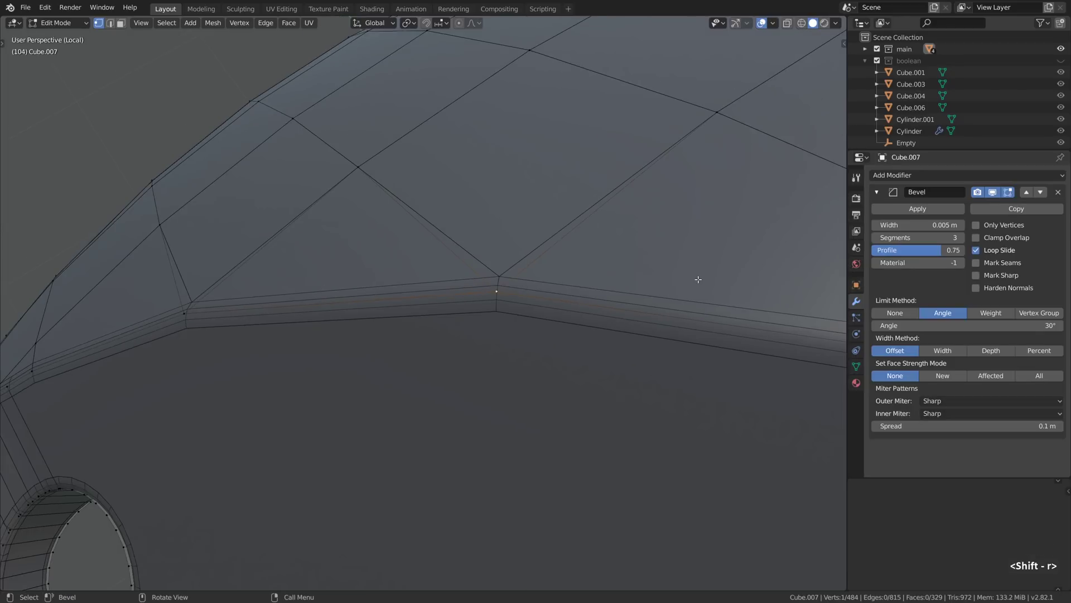
# - Slide the body's vertex crowding the upper rim down along its edge by a factor of about 0.421
pyautogui.press('Tab')
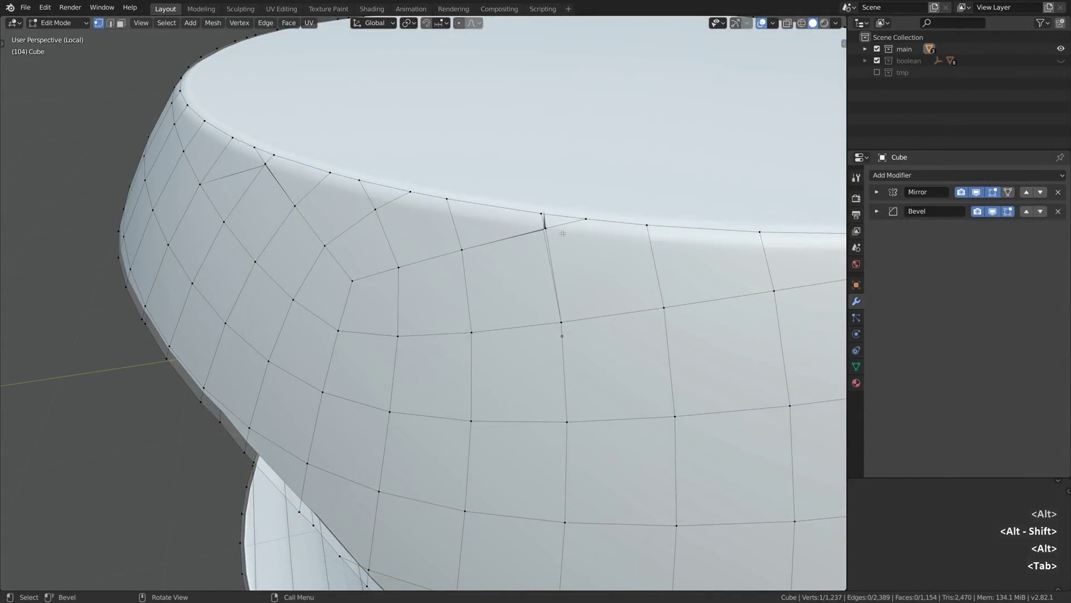
pyautogui.press('g')
pyautogui.press('g')
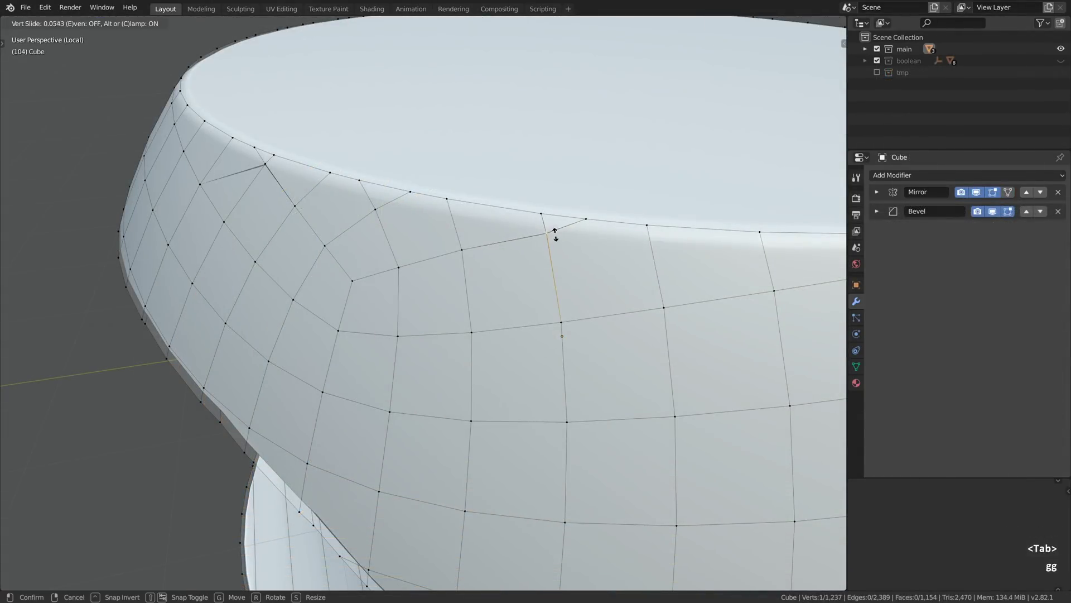
pyautogui.click(563, 267)
pyautogui.scroll(4, 249, 162)
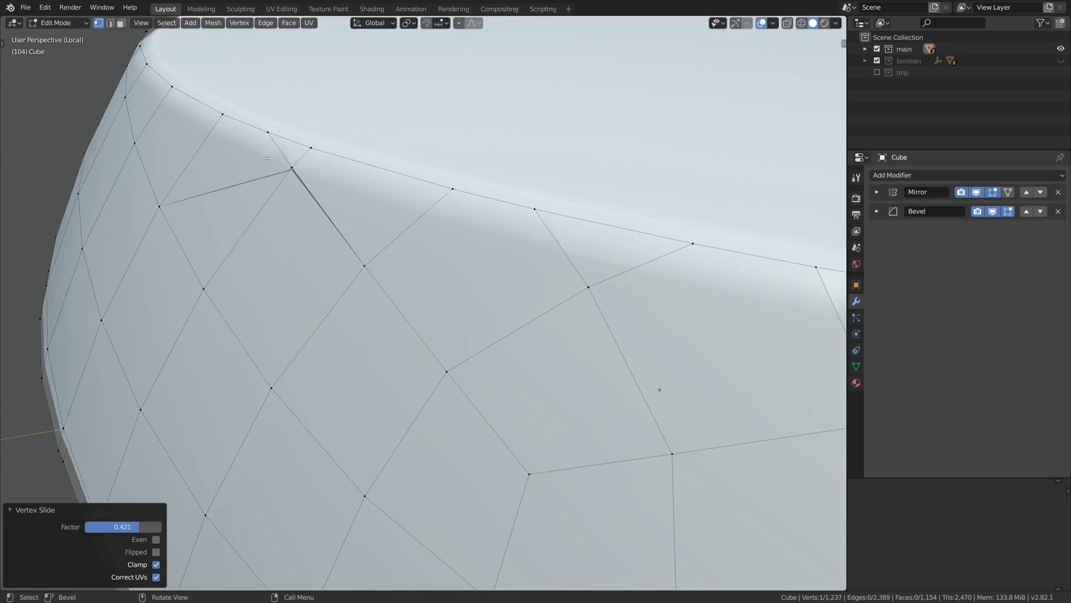
# - Slide the second crowded vertex further along the rim away from it in two passes, opening space for the bevel
pyautogui.click(300, 171)
pyautogui.press('g')
pyautogui.press('g')
pyautogui.click(310, 189)
pyautogui.press('g')
pyautogui.press('g')
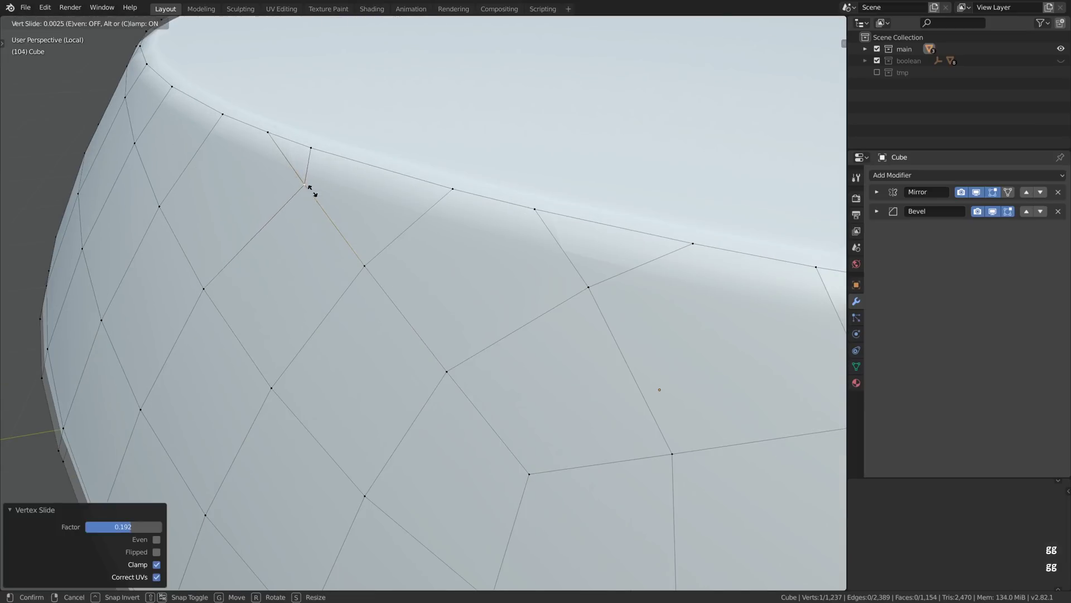
pyautogui.click(284, 209)
# - Dissolve the short edge joining the slid vertex to the rim, and return to vertex selection
pyautogui.press('2')
pyautogui.click(277, 170)
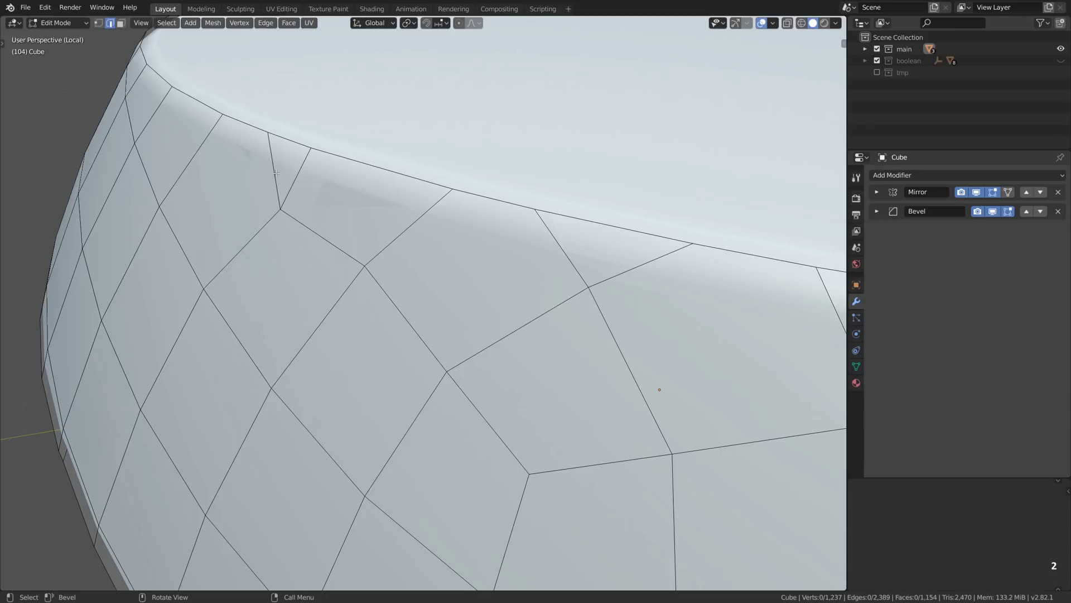
pyautogui.hotkey('ctrl', 'x')
pyautogui.scroll(-4, 313, 199)
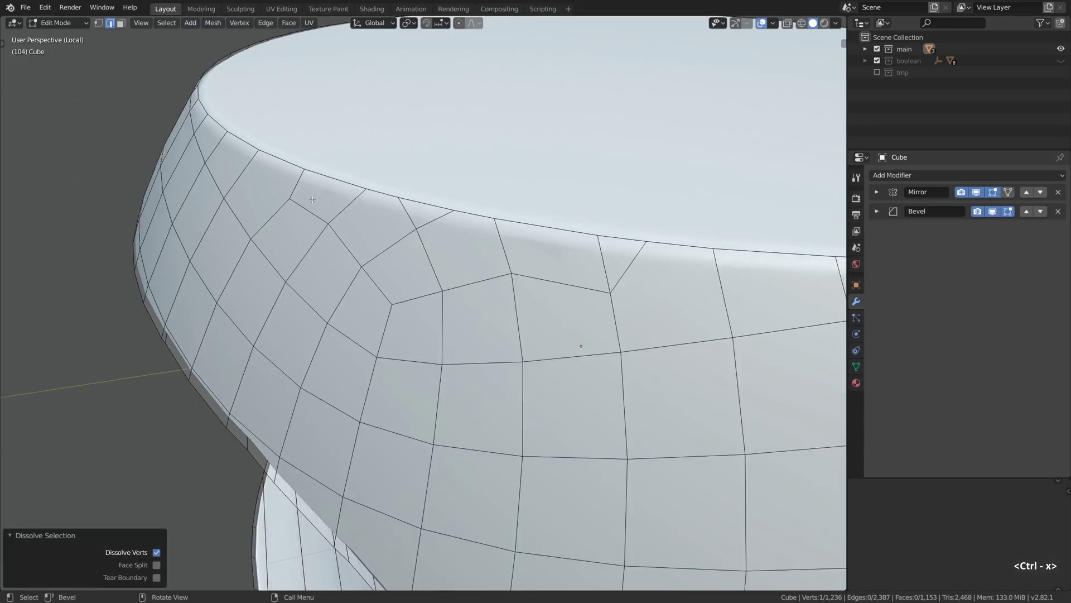
pyautogui.moveTo(312, 200); pyautogui.dragTo(408, 228, button='middle')
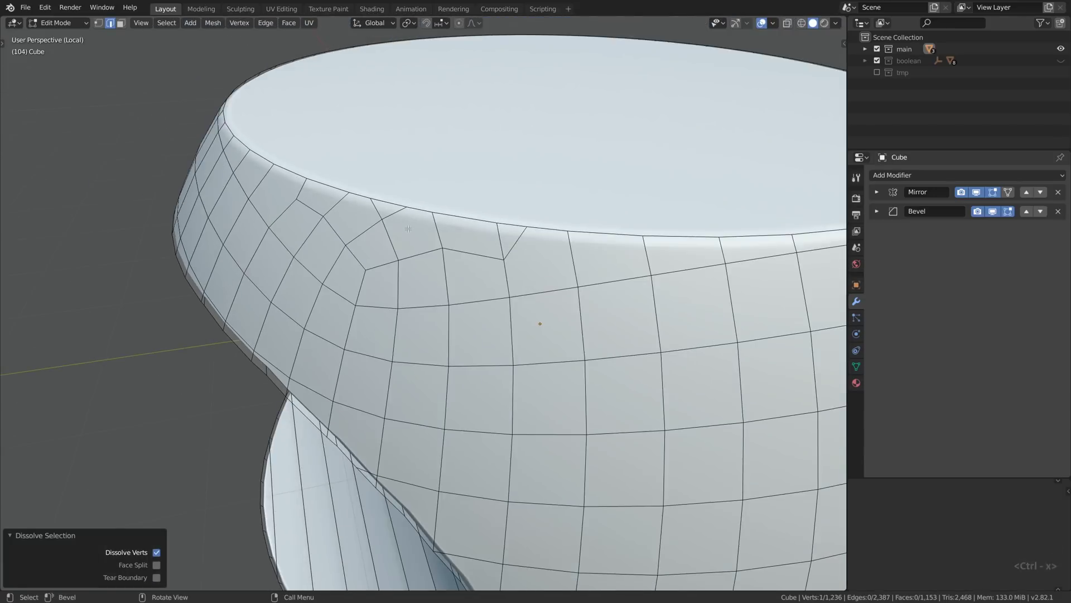
pyautogui.press('1')
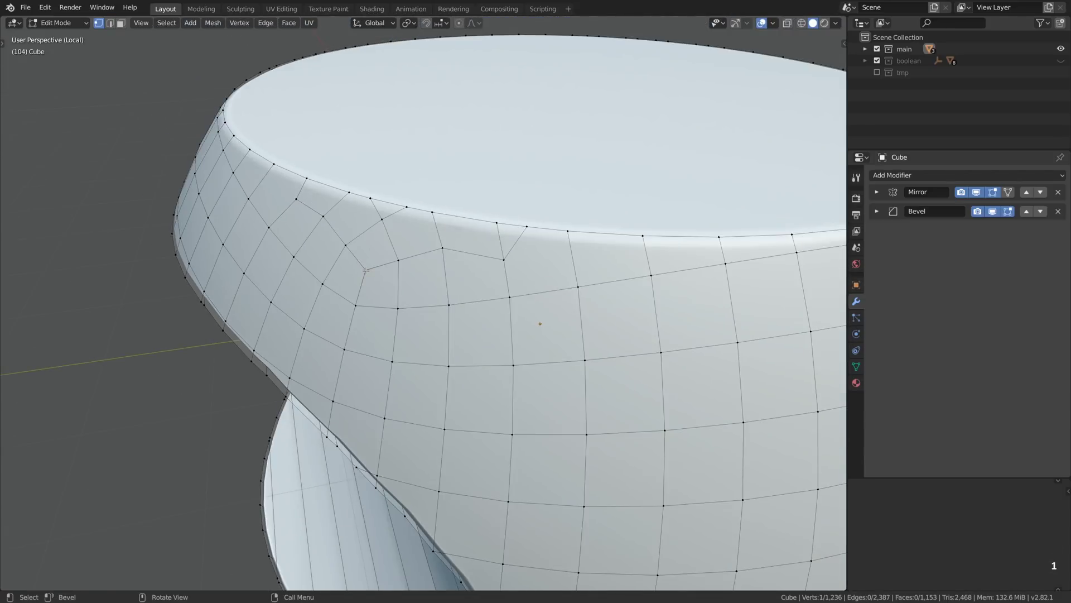
# - Show the boolean collection and move the Cube.004 box cutter about 0.015 m horizontally with the Z axis locked
pyautogui.press('Tab')
pyautogui.hotkey('shift', '2')
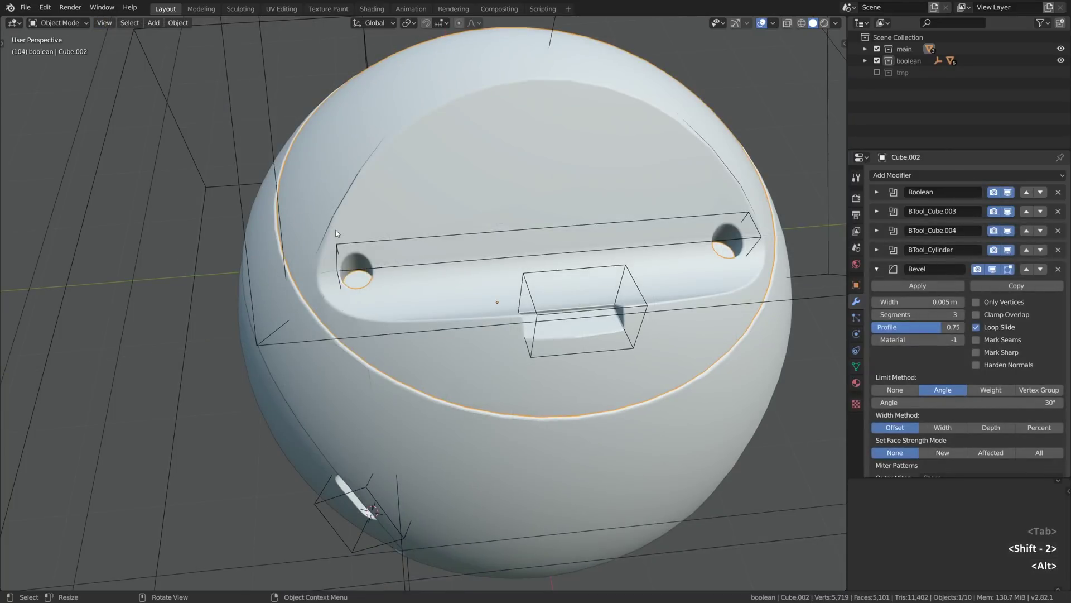
pyautogui.click(349, 336)
pyautogui.press('g')
pyautogui.hotkey('shift', 'z')
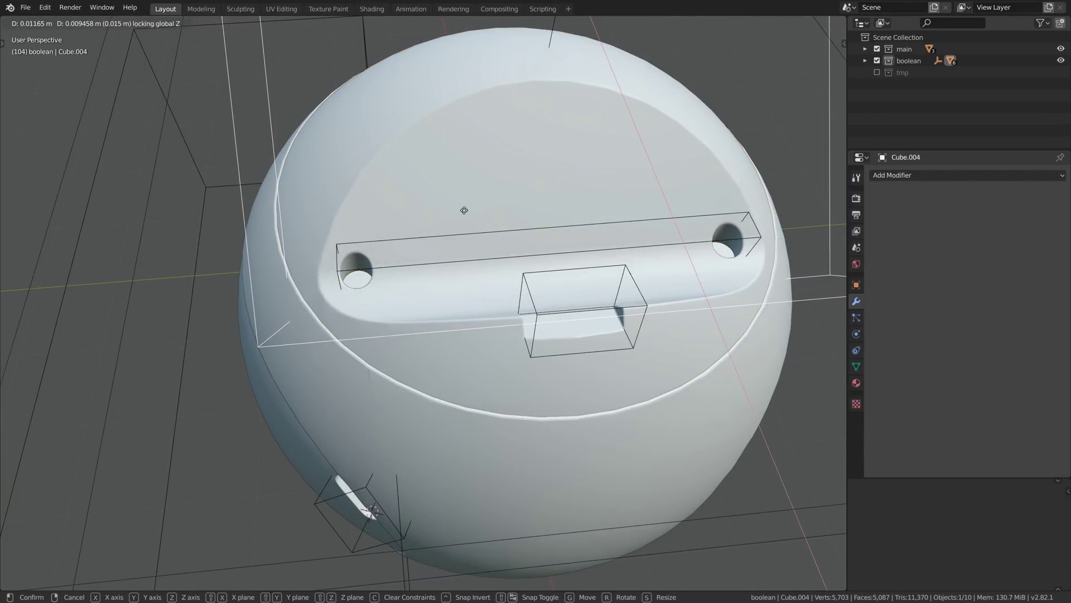
pyautogui.click(462, 210)
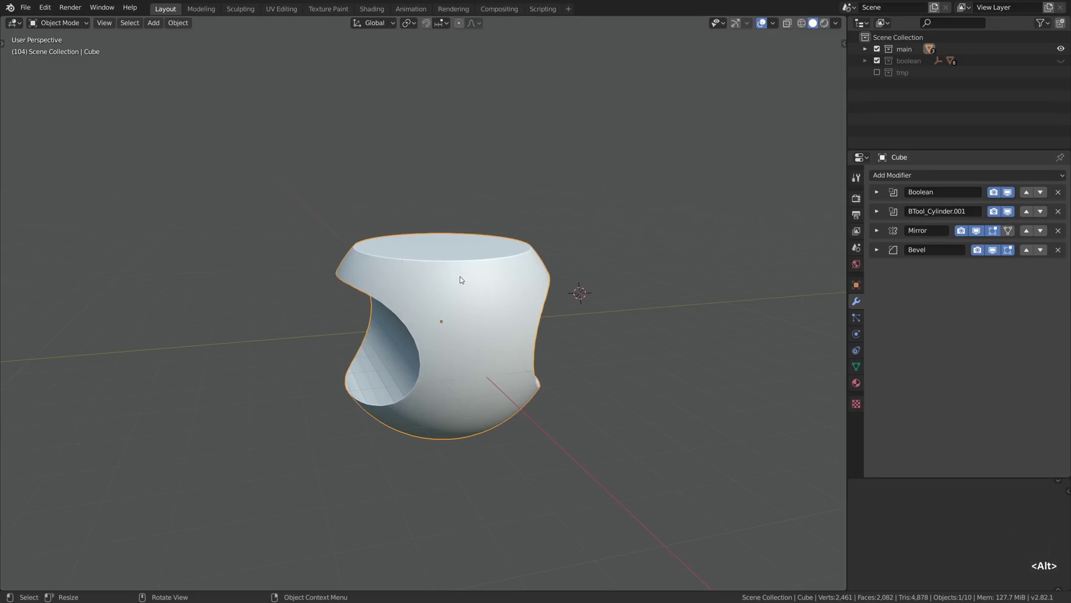
# - Flip the normals of the selected rectangular face patch on the sphere and inspect the shading in Object Mode
pyautogui.press('Tab')
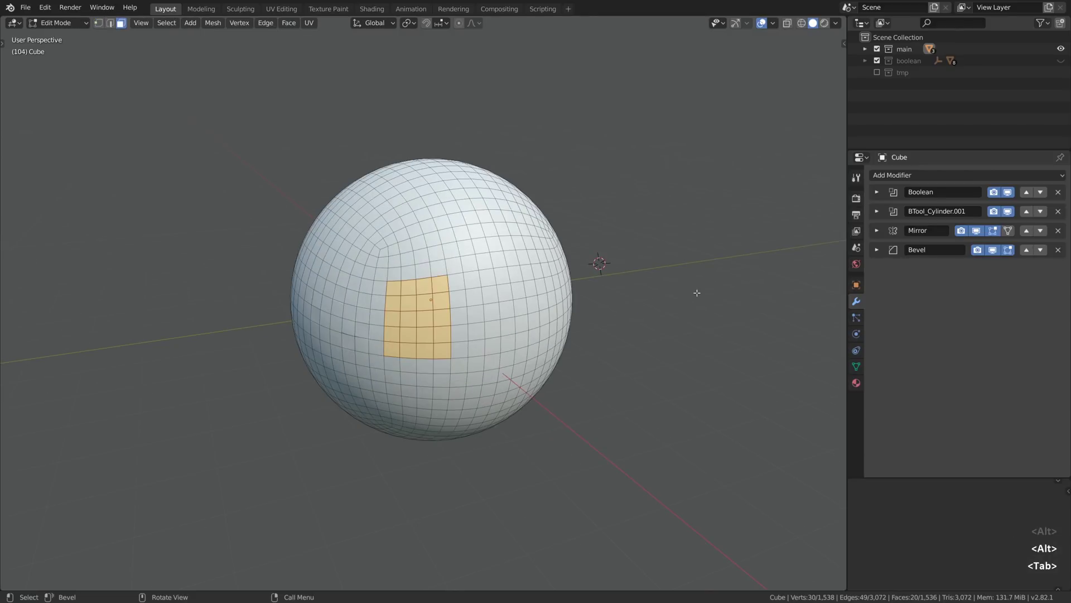
pyautogui.press('space')
pyautogui.write('flip')
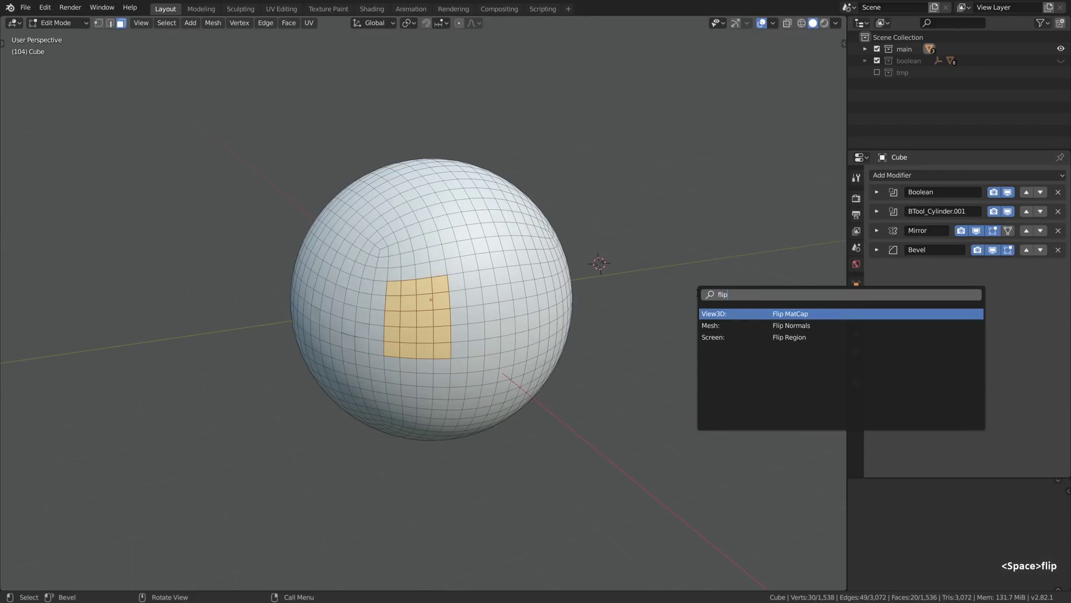
pyautogui.click(735, 325)
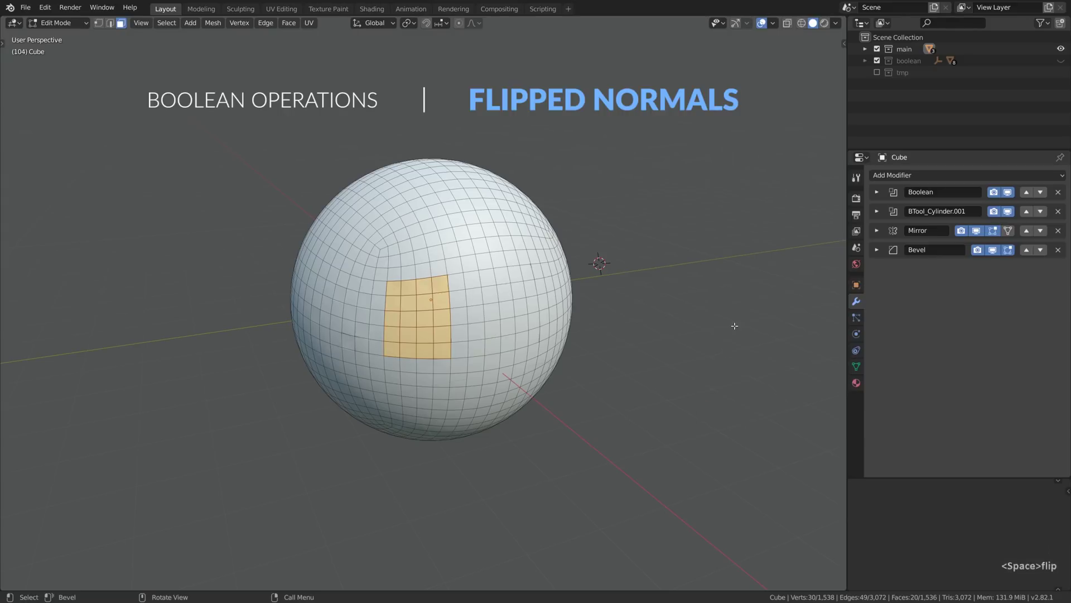
pyautogui.press('Tab')
pyautogui.keyDown('alt'); pyautogui.moveTo(480, 335); pyautogui.dragTo(410, 318, button='middle'); pyautogui.keyUp('alt')
pyautogui.press('Tab')
pyautogui.press('Tab')
# - Show the boolean collection and test the cut by moving the Cylinder.001 cutter along the Y axis
pyautogui.hotkey('shift', '2')
pyautogui.click(362, 316)
pyautogui.press('g')
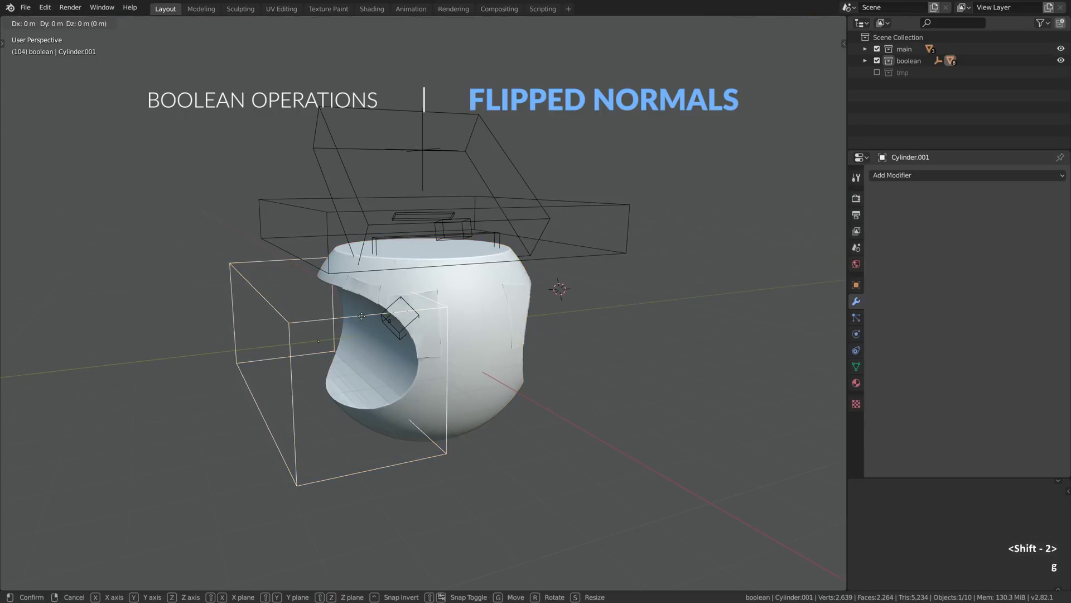
pyautogui.press('y')
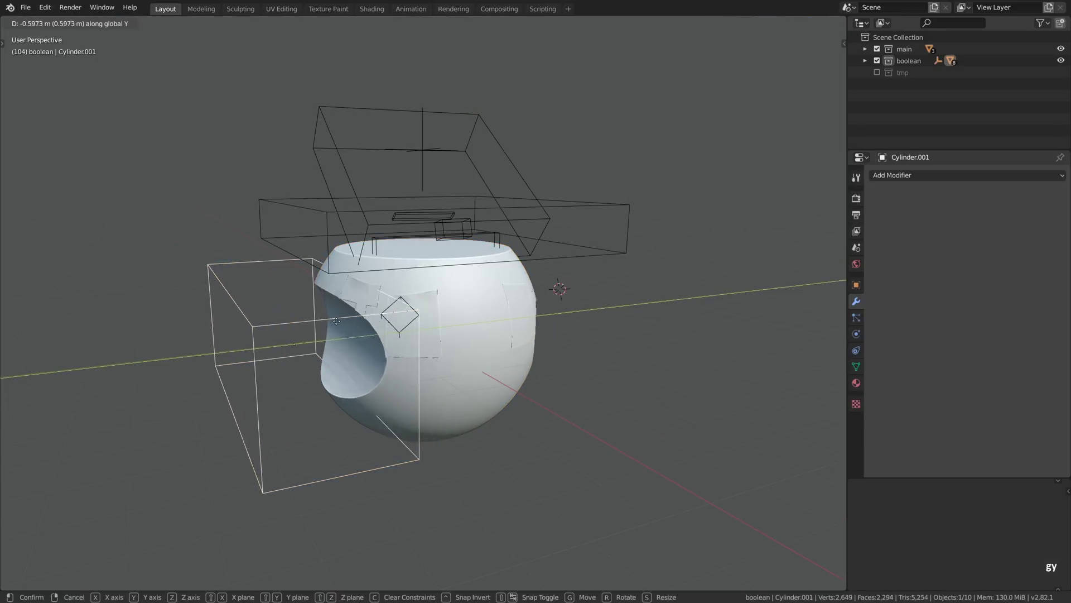
pyautogui.click(356, 325)
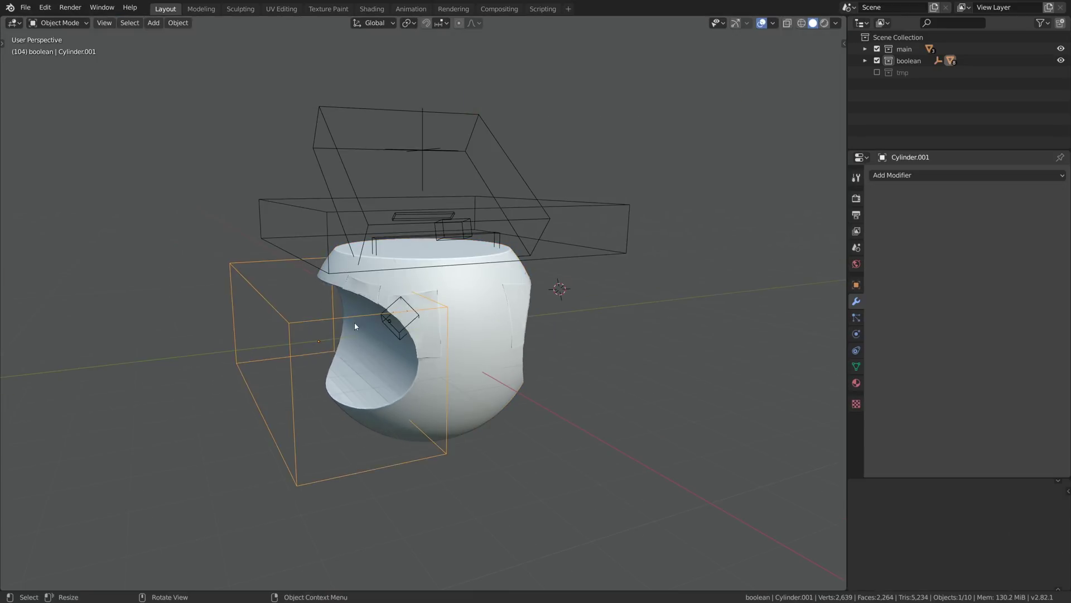
# - Select three separate side faces on the cylinder cutter and flip their normals
pyautogui.press('Tab')
pyautogui.scroll(2, 380, 346)
pyautogui.press('3')
pyautogui.click(421, 378)
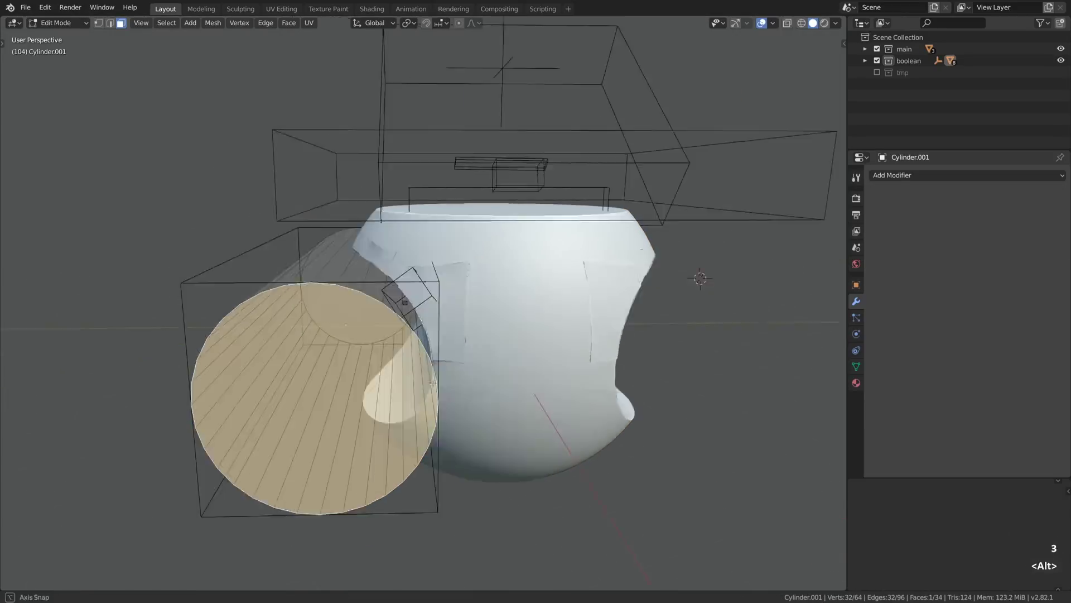
pyautogui.keyDown('alt'); pyautogui.moveTo(423, 381); pyautogui.dragTo(414, 384); pyautogui.keyUp('alt')
pyautogui.click(420, 389)
pyautogui.keyDown('shift'); pyautogui.click(417, 346); pyautogui.keyUp('shift')
pyautogui.keyDown('shift'); pyautogui.click(412, 424); pyautogui.keyUp('shift')
pyautogui.press('space')
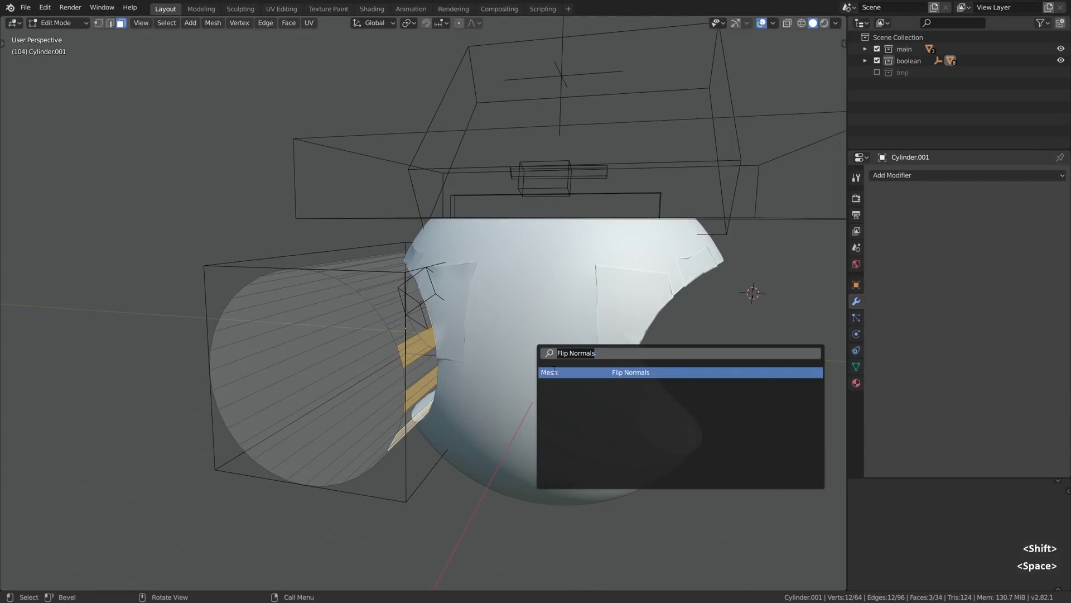
pyautogui.click(553, 370)
# - Try moving the cylinder cutter up along the Z axis to test the cut with flipped faces
pyautogui.press('Tab')
pyautogui.keyDown('alt'); pyautogui.moveTo(554, 369); pyautogui.dragTo(514, 353, button='middle'); pyautogui.keyUp('alt')
pyautogui.press('g')
pyautogui.press('z')
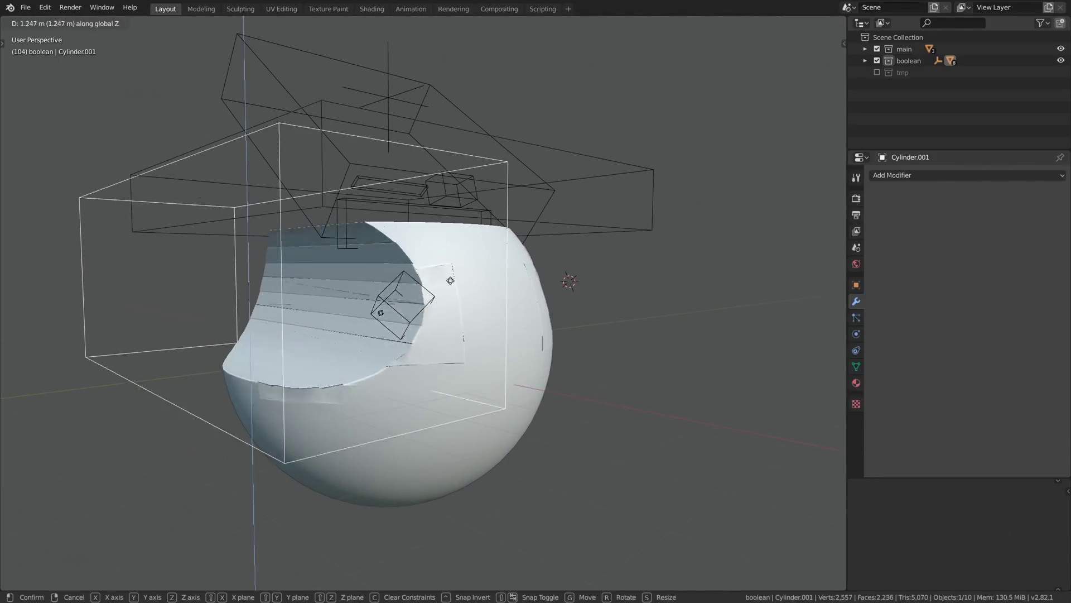
pyautogui.rightClick(458, 385)
# - Flip the normals of the cutter's three selected side faces twice, comparing the cut in Object Mode after each flip
pyautogui.press('Tab')
pyautogui.press('space')
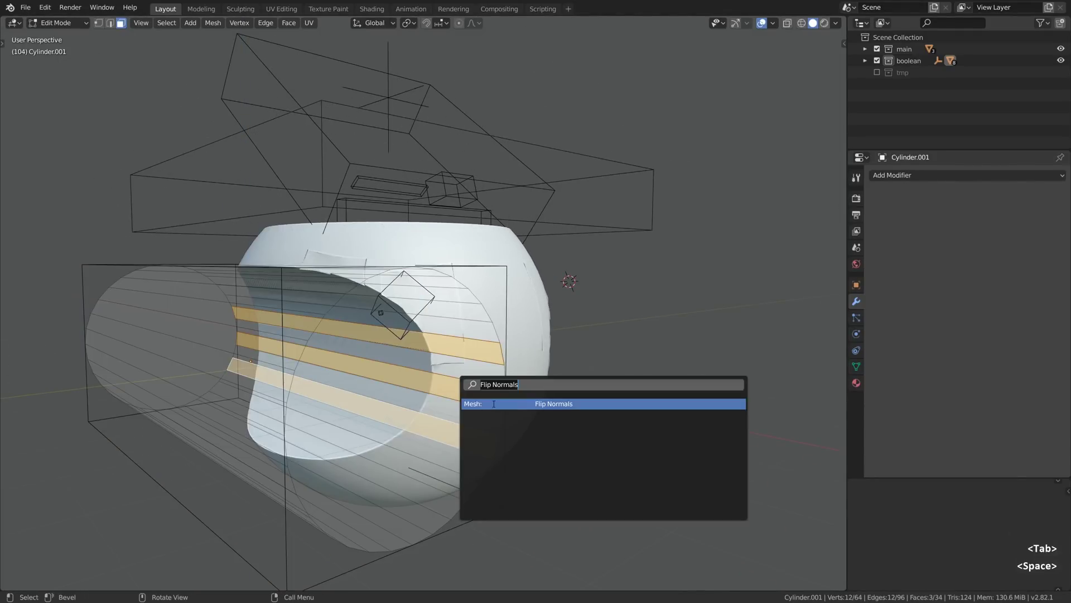
pyautogui.click(493, 403)
pyautogui.press('Tab')
pyautogui.press('Tab')
pyautogui.press('space')
pyautogui.click(510, 423)
pyautogui.press('Tab')
# - Delete the front end cap face of the cylinder cutter and test the cut by moving the open cutter
pyautogui.press('Tab')
pyautogui.moveTo(509, 425); pyautogui.dragTo(592, 422, button='middle')
pyautogui.press('x')
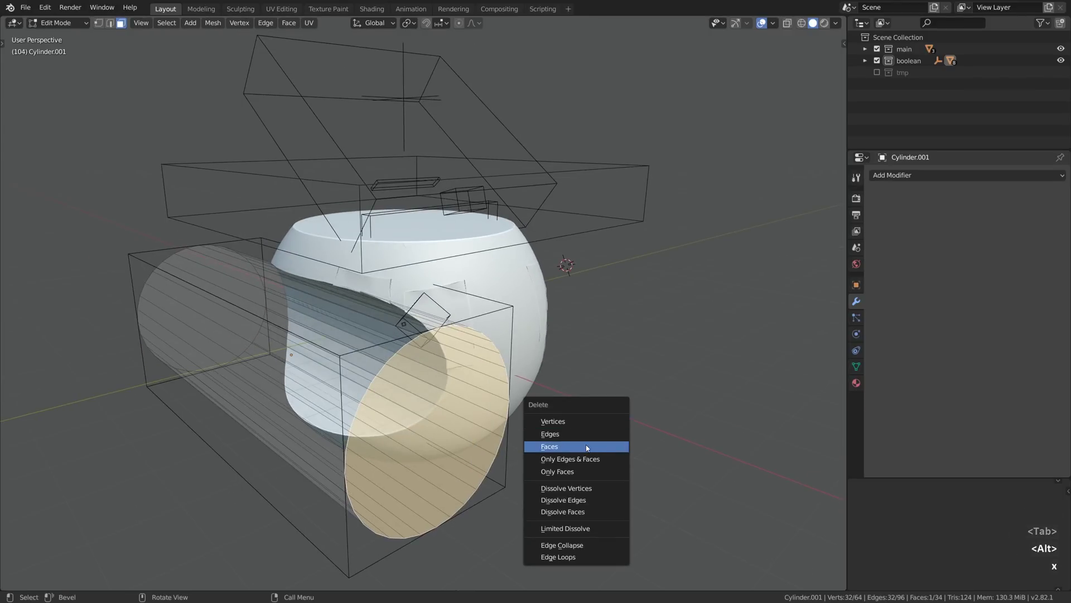
pyautogui.click(587, 448)
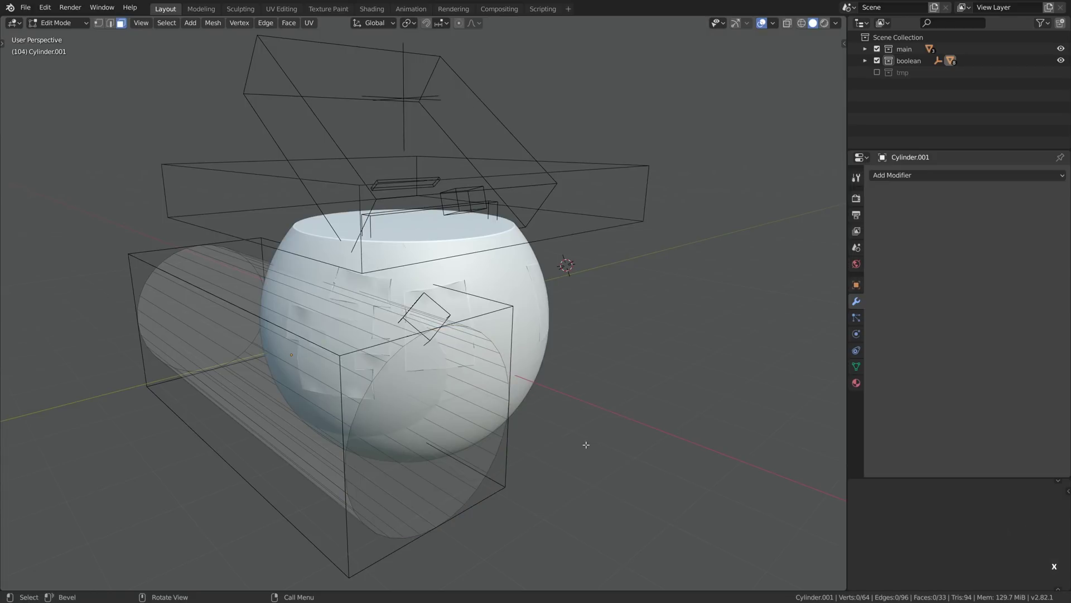
pyautogui.press('Tab')
pyautogui.press('g')
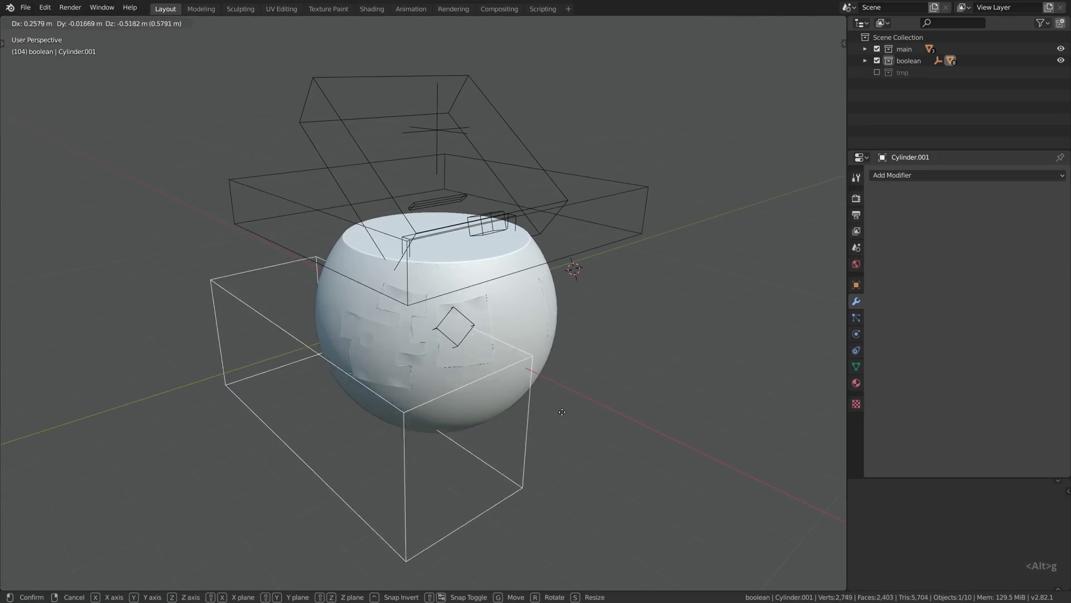
pyautogui.rightClick(490, 359)
# - Select all faces of the sphere and recalculate their normals
pyautogui.scroll(2, 496, 320)
pyautogui.click(547, 306)
pyautogui.press('Tab')
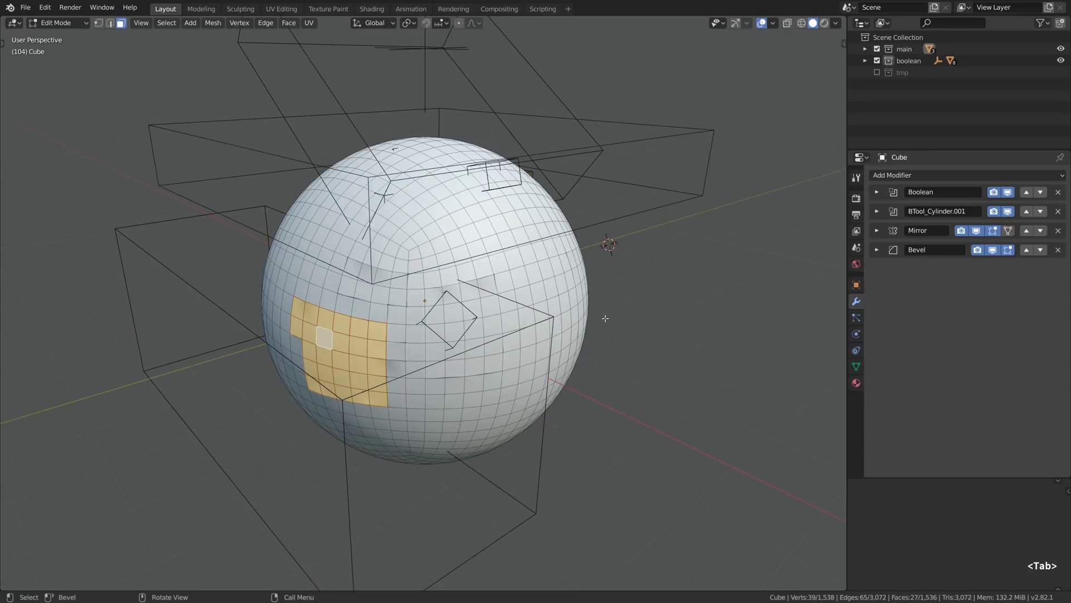
pyautogui.press('a')
pyautogui.press('space')
pyautogui.write('rel')
pyautogui.press('BackSpace')
pyautogui.write('cal')
pyautogui.press('Return')
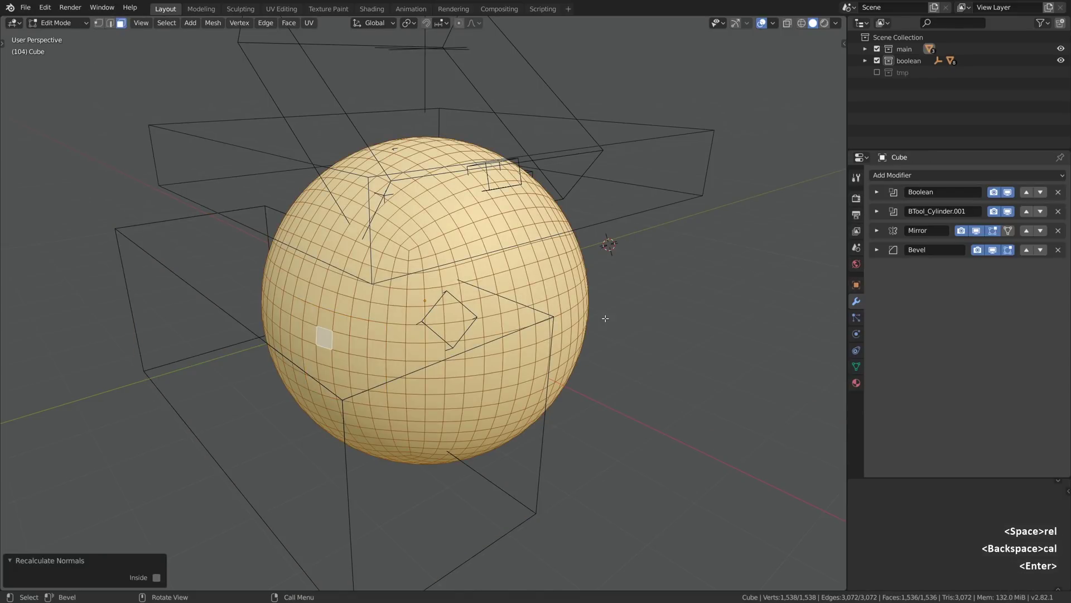
pyautogui.press('Tab')
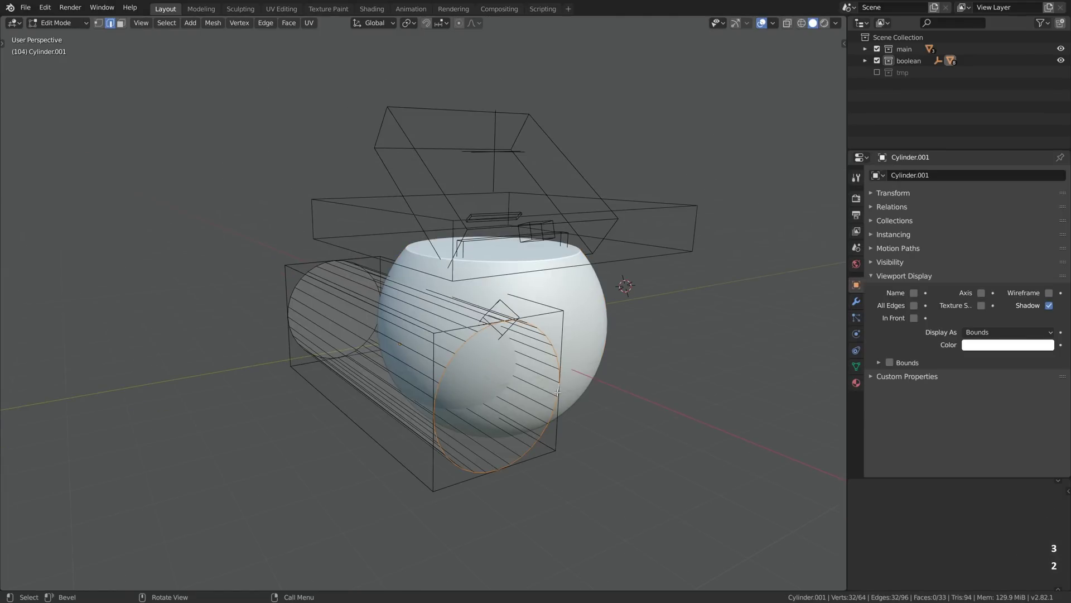
# - Fill the selected open end loop of the cylinder cutter with a face and check the cut in Object Mode
pyautogui.press('f')
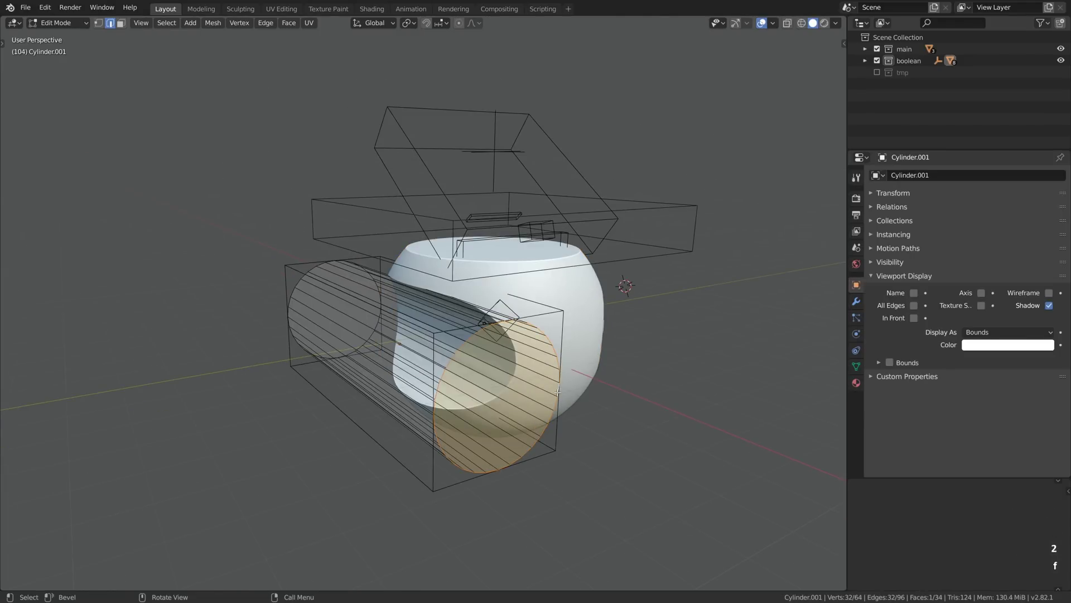
pyautogui.press('Tab')
pyautogui.keyDown('alt'); pyautogui.moveTo(503, 381); pyautogui.dragTo(518, 373); pyautogui.keyUp('alt')
# - Recalculate the normals of the entire cylinder cutter and test the repaired cut by moving the cutter
pyautogui.press('Tab')
pyautogui.press('space')
pyautogui.press('a')
pyautogui.press('space')
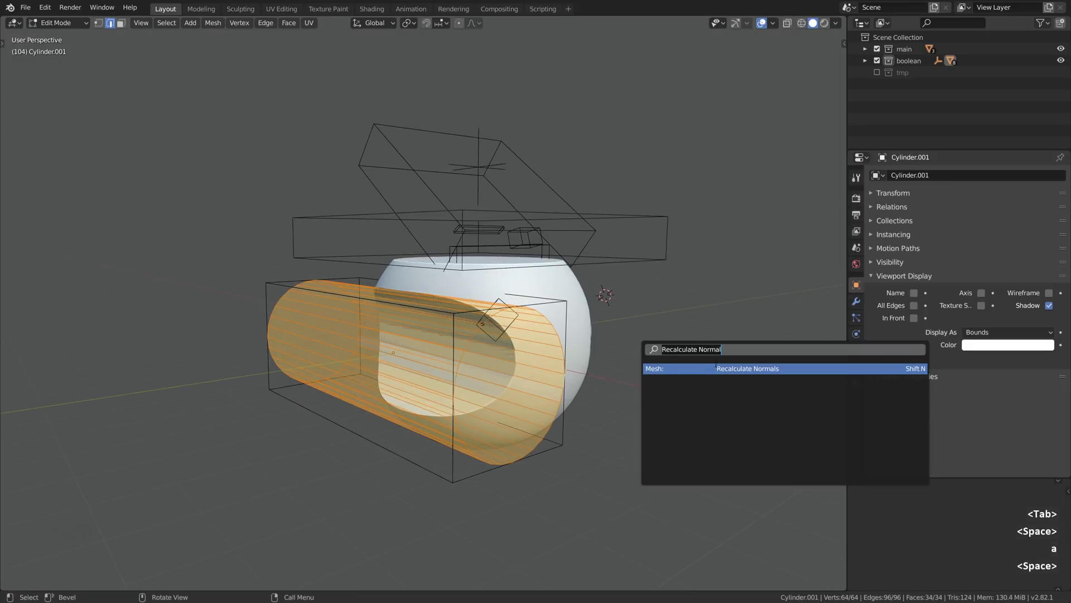
pyautogui.click(718, 367)
pyautogui.press('Tab')
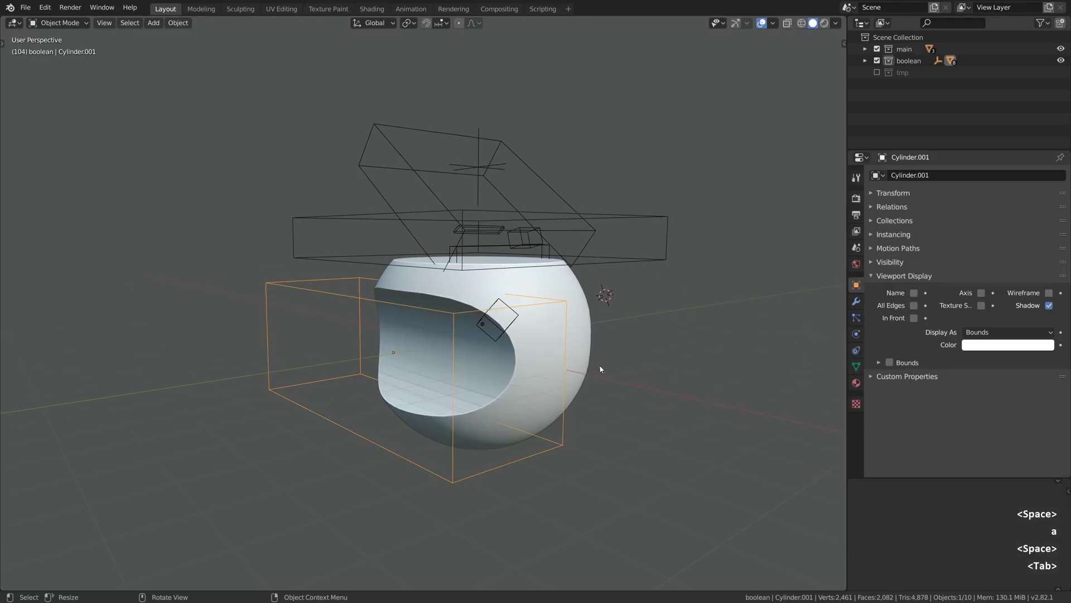
pyautogui.keyDown('alt'); pyautogui.moveTo(563, 363); pyautogui.dragTo(551, 369); pyautogui.keyUp('alt')
pyautogui.press('g')
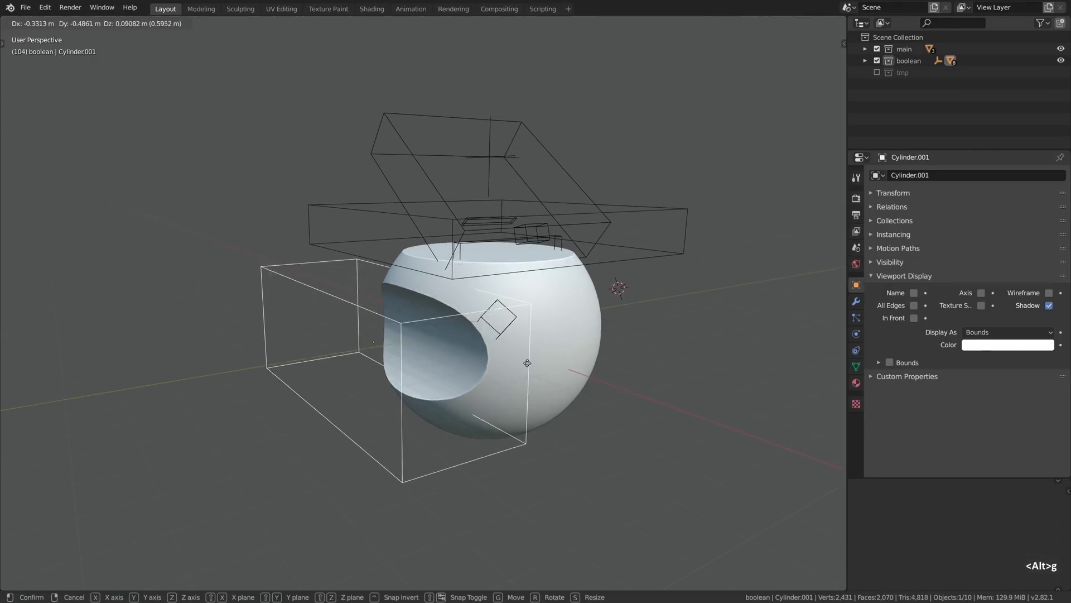
pyautogui.click(541, 377)
# - Try deleting a box-selected patch of faces from the sphere's lower part and inspect the Boolean result
pyautogui.click(547, 367)
pyautogui.press('Tab')
pyautogui.keyDown('alt'); pyautogui.moveTo(548, 367); pyautogui.dragTo(470, 417); pyautogui.keyUp('alt')
pyautogui.press('3')
pyautogui.hotkey('alt', 'a')
pyautogui.press('b')
pyautogui.moveTo(491, 364); pyautogui.dragTo(543, 454)
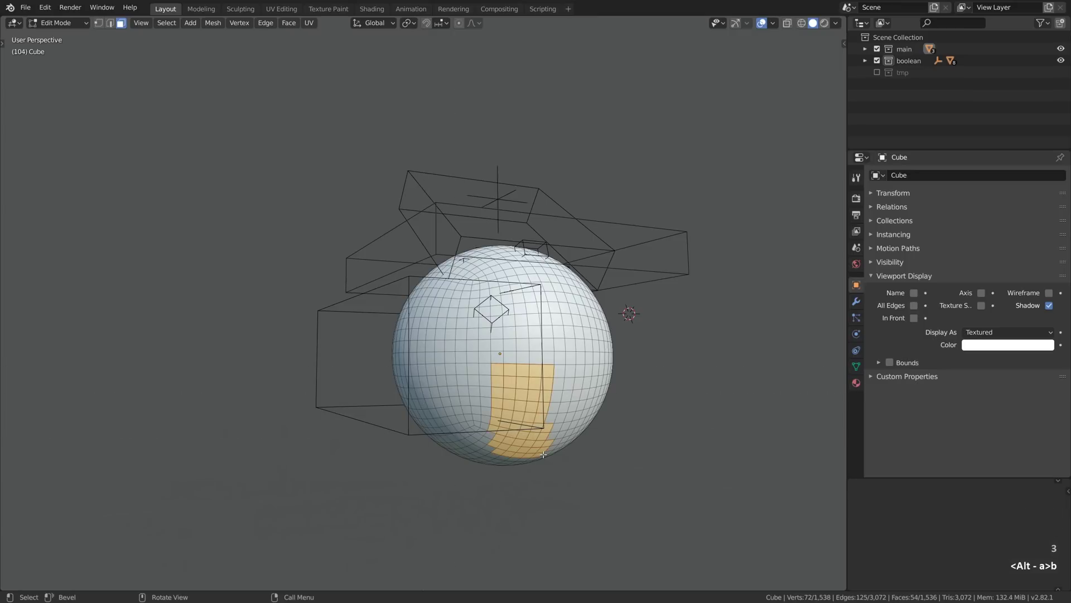
pyautogui.press('x')
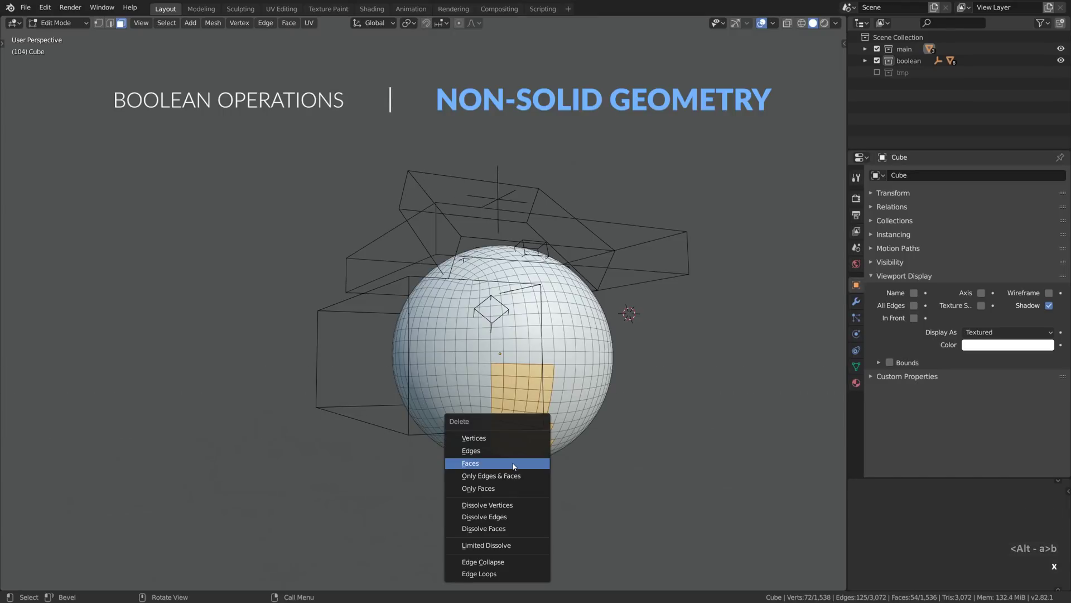
pyautogui.click(514, 466)
pyautogui.press('Tab')
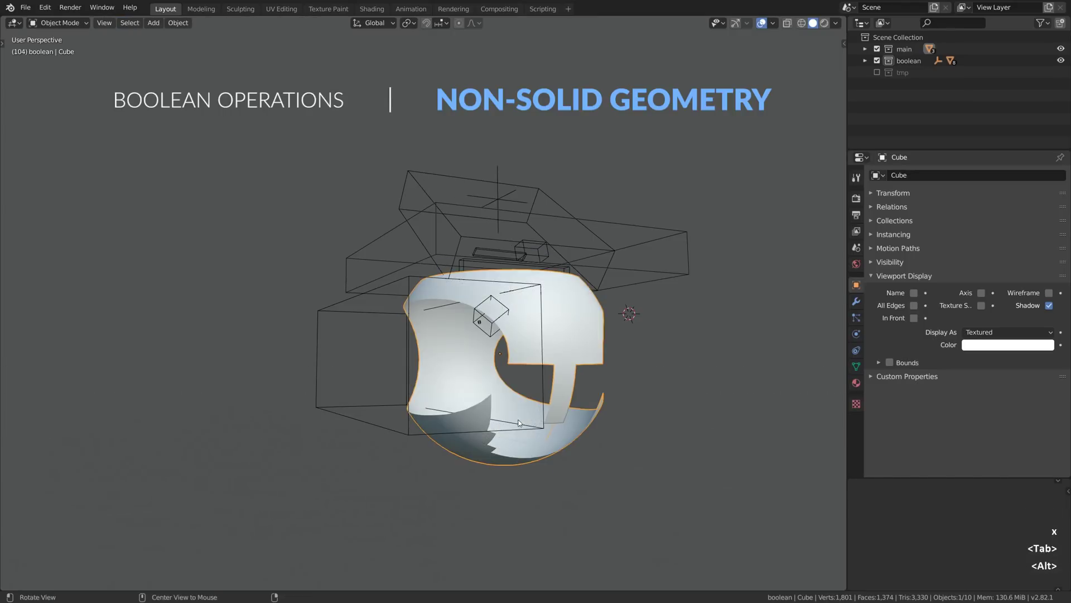
pyautogui.keyDown('alt'); pyautogui.moveTo(514, 466); pyautogui.dragTo(517, 428); pyautogui.keyUp('alt')
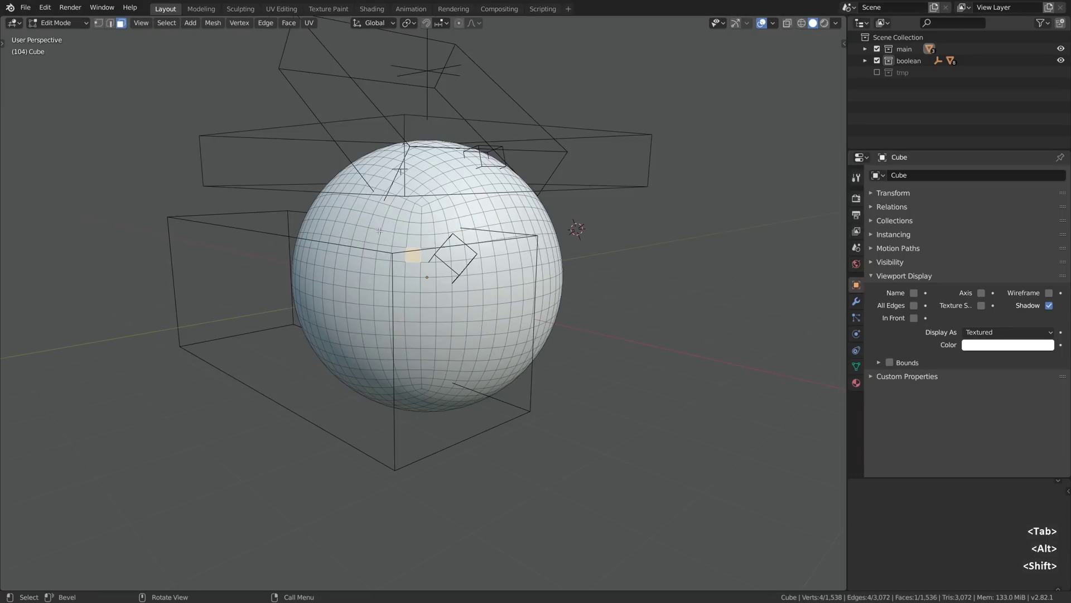
# - Duplicate a box-selected patch of faces in place on the sphere's upper side and inspect the Boolean result in Object Mode
pyautogui.scroll(1, 379, 235)
pyautogui.press('b')
pyautogui.moveTo(408, 188); pyautogui.dragTo(424, 301)
pyautogui.press('b')
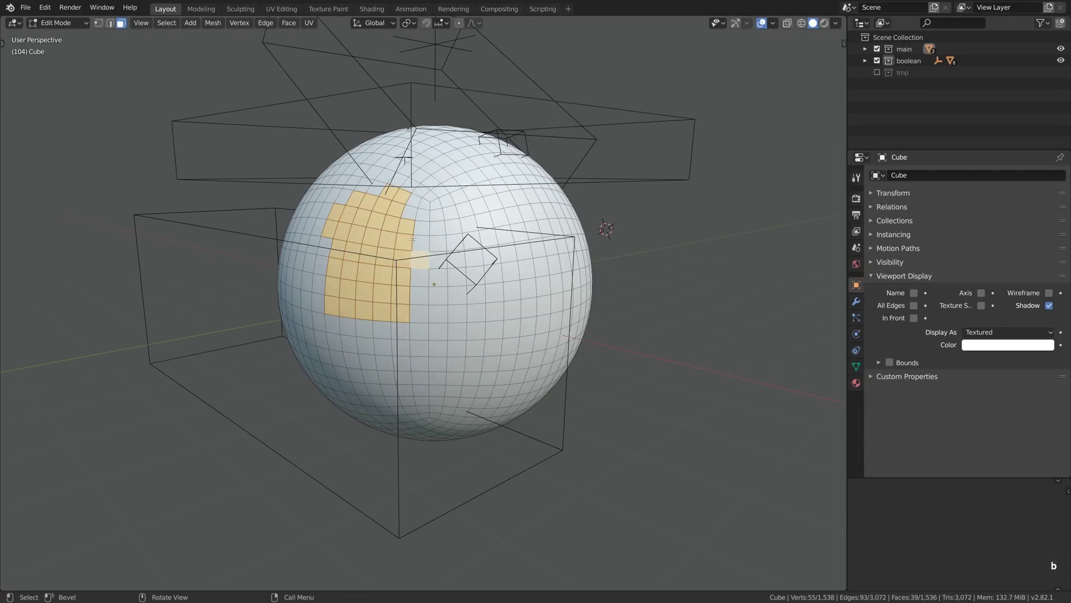
pyautogui.keyDown('alt'); pyautogui.moveTo(413, 239); pyautogui.dragTo(340, 239); pyautogui.keyUp('alt')
pyautogui.hotkey('shift', 'd')
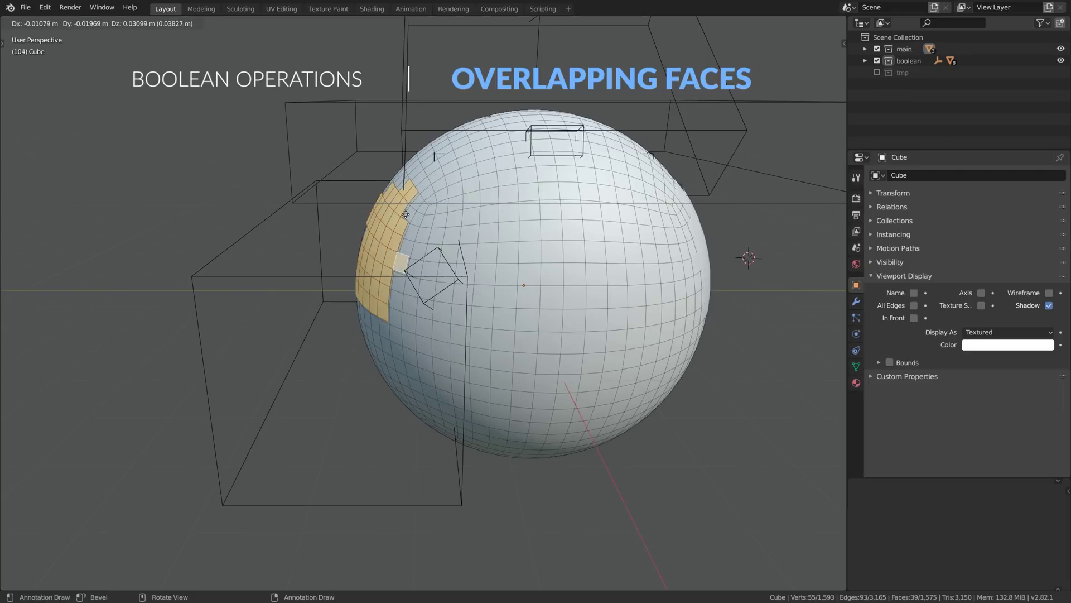
pyautogui.rightClick(407, 217)
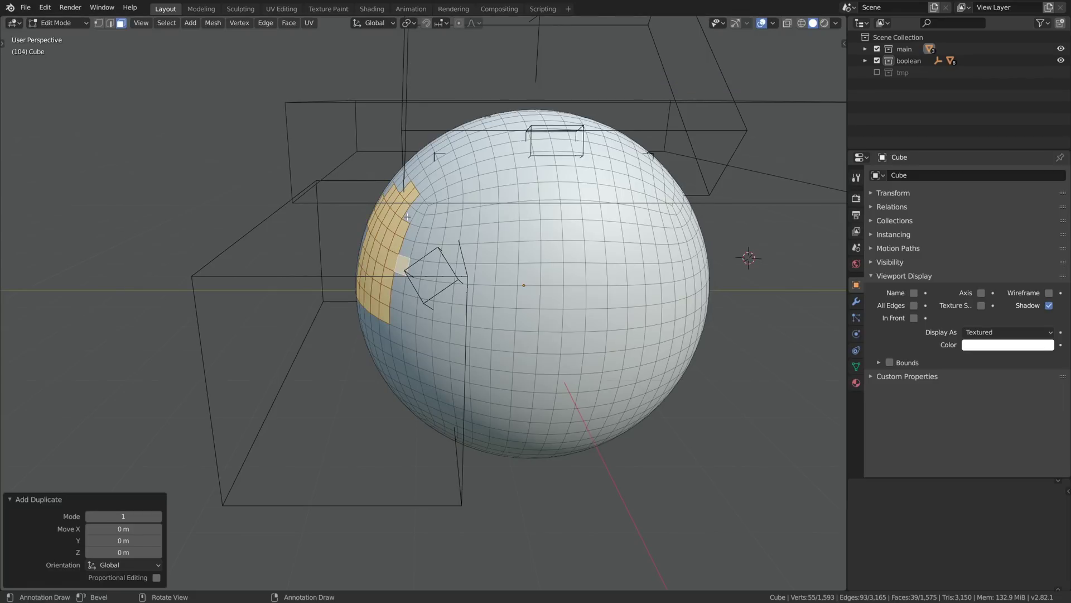
pyautogui.moveTo(408, 216); pyautogui.dragTo(384, 358, button='middle')
pyautogui.press('Tab')
pyautogui.hotkey('alt', 'a')
pyautogui.scroll(-1, 307, 345)
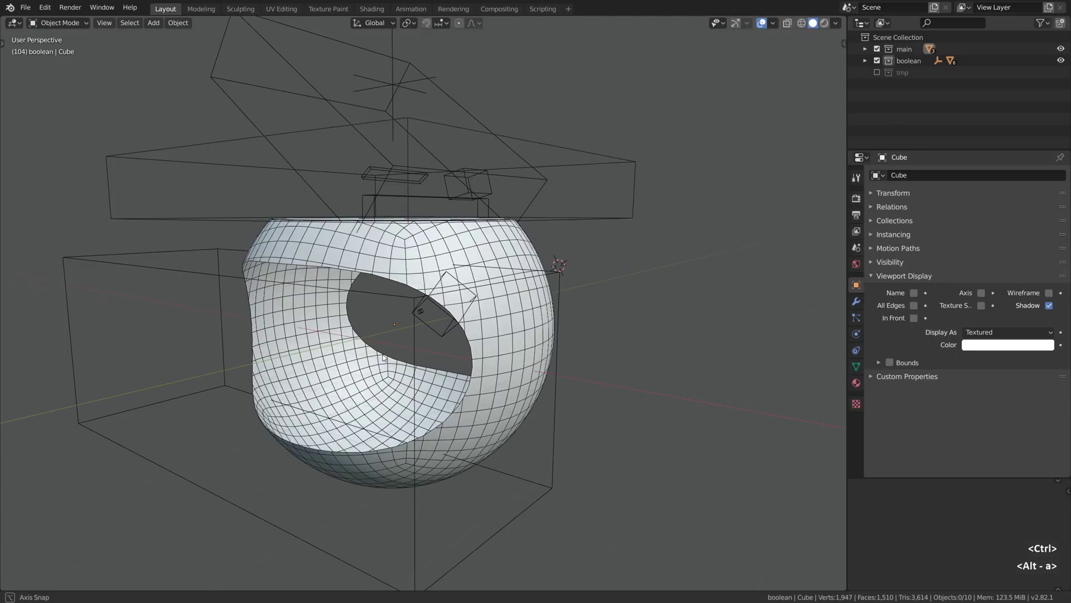
# - Merge all of the sphere's vertices by distance and return to Object Mode
pyautogui.press('Tab')
pyautogui.press('a')
pyautogui.hotkey('alt', 'm')
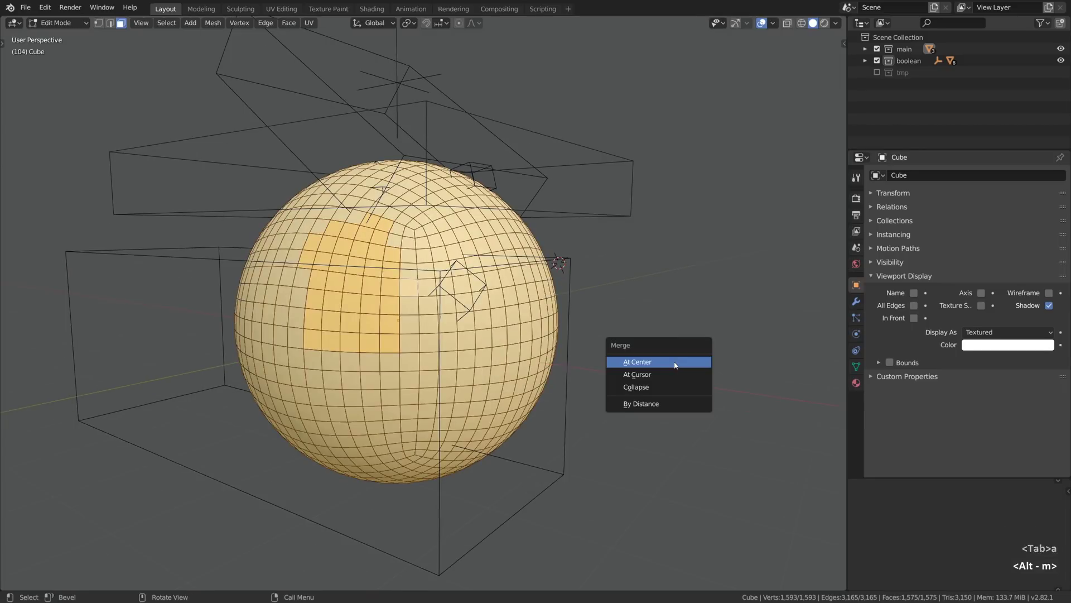
pyautogui.click(663, 404)
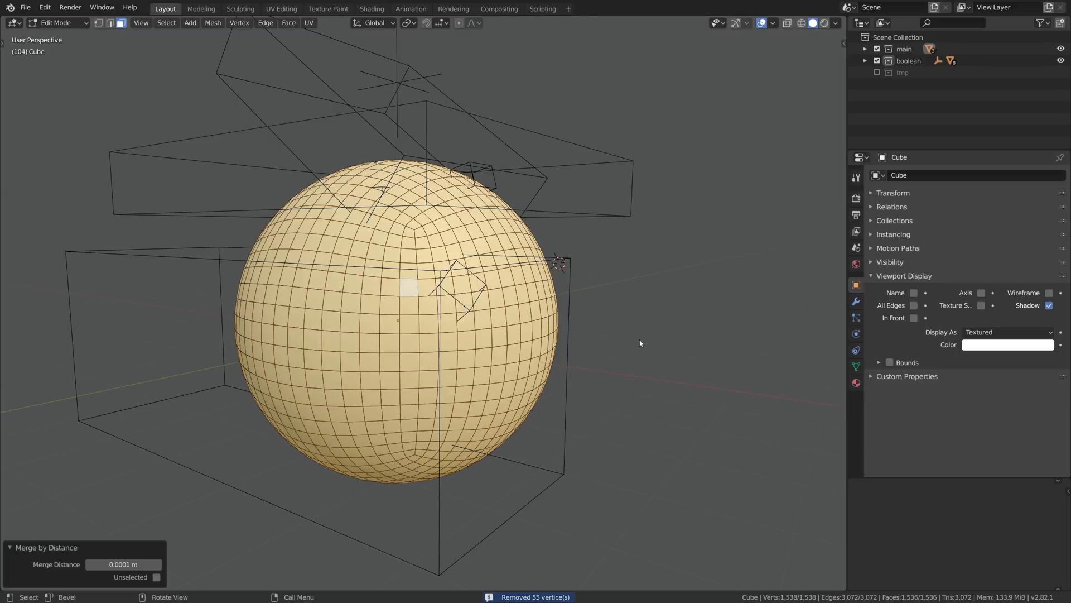
pyautogui.press('Tab')
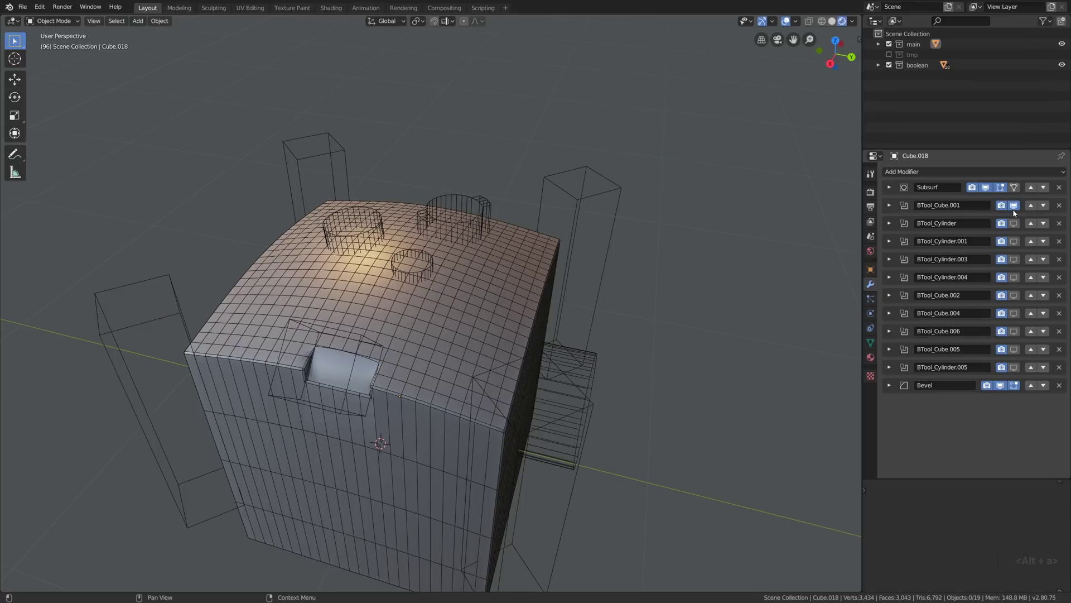
# - Enable viewport display for all Boolean modifiers of the curved box, from BTool_Cube.001 to BTool_Cylinder.005
pyautogui.click(1014, 205)
pyautogui.click(1014, 205)
pyautogui.click(1014, 223)
pyautogui.click(1013, 241)
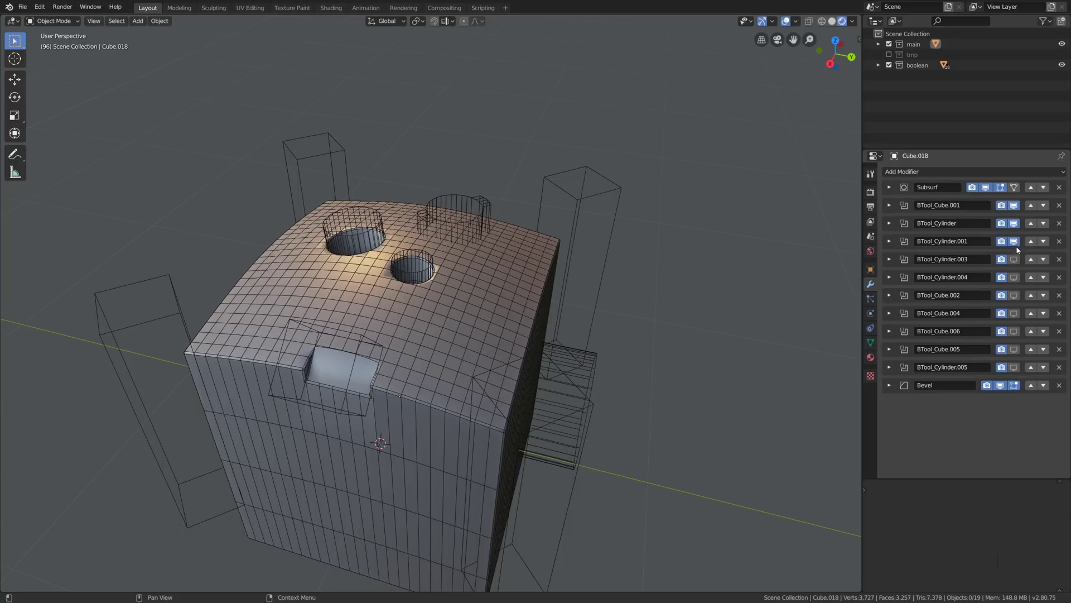
pyautogui.click(1014, 258)
pyautogui.click(1014, 295)
pyautogui.click(1014, 313)
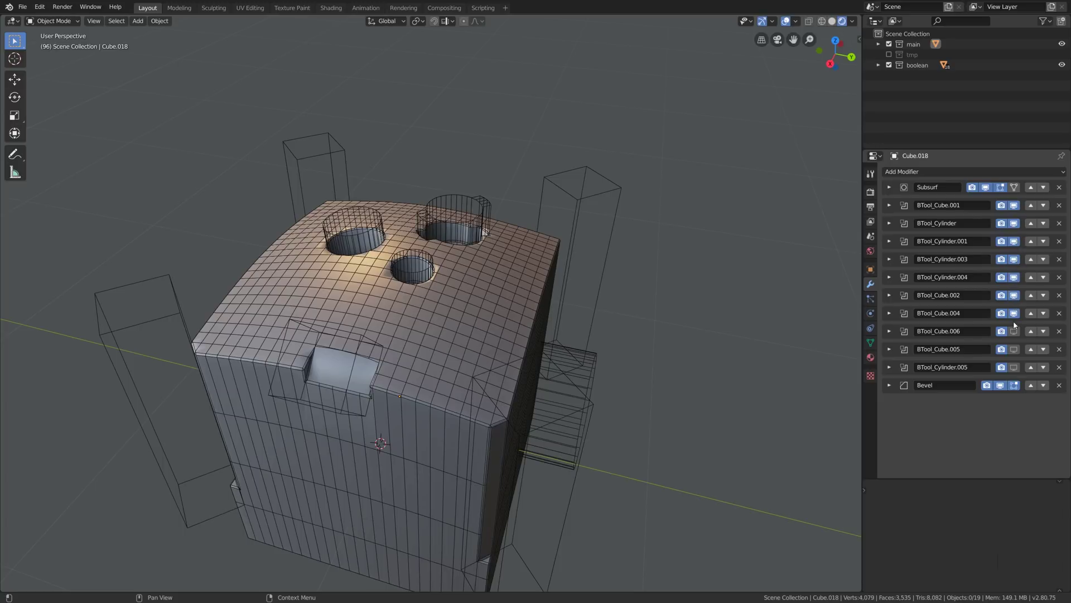
pyautogui.click(1014, 331)
pyautogui.click(1014, 349)
pyautogui.click(1014, 366)
# - Try moving the notched cylinder cutter and the front edge's box cutter vertically along Z
pyautogui.click(494, 222)
pyautogui.press('g')
pyautogui.press('z')
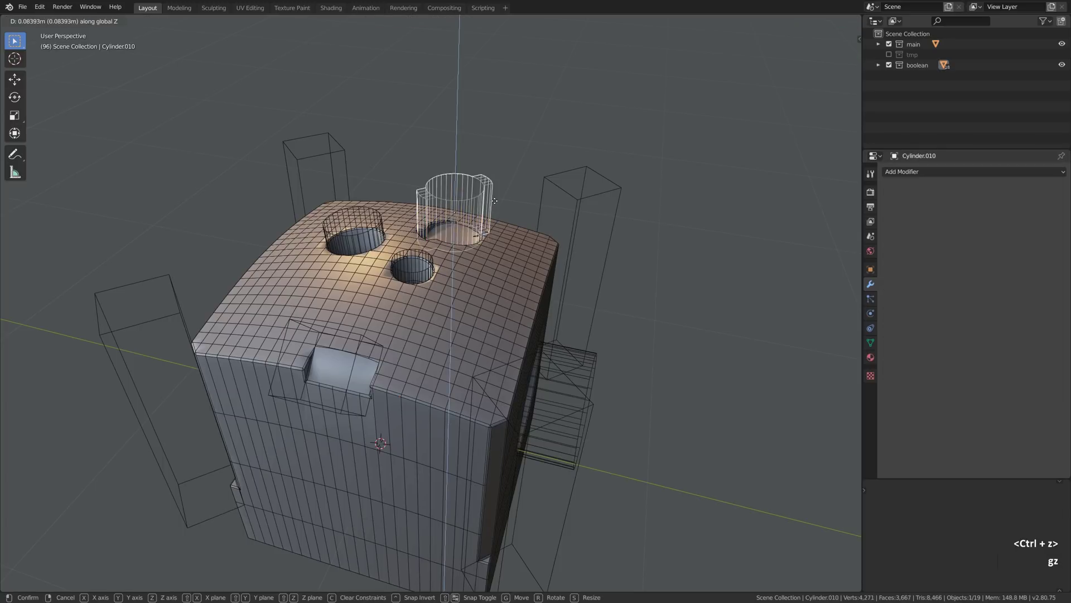
pyautogui.click(544, 257)
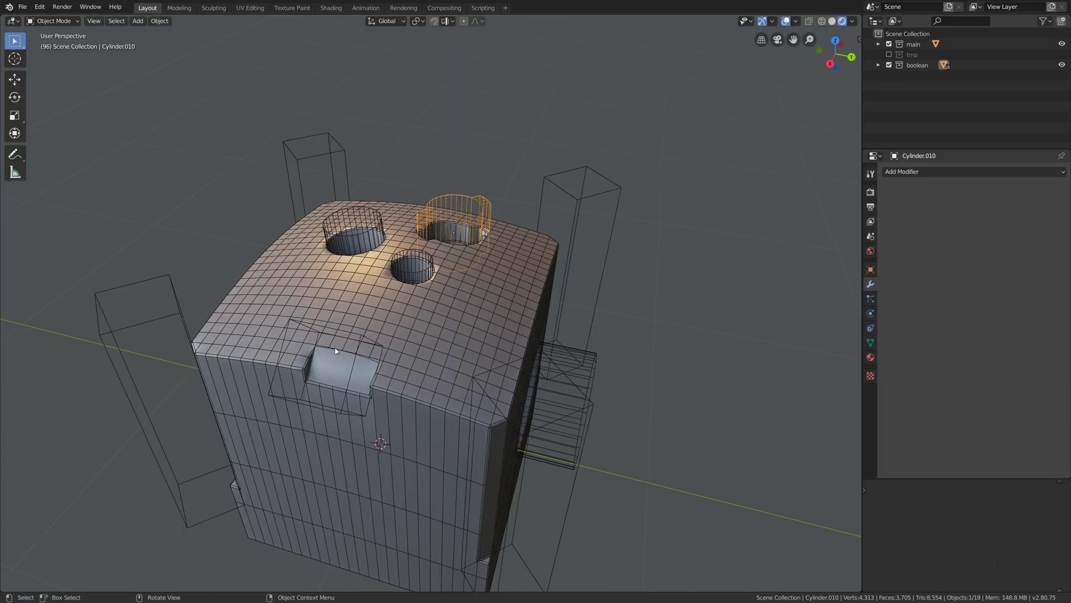
pyautogui.click(336, 332)
pyautogui.press('g')
pyautogui.press('z')
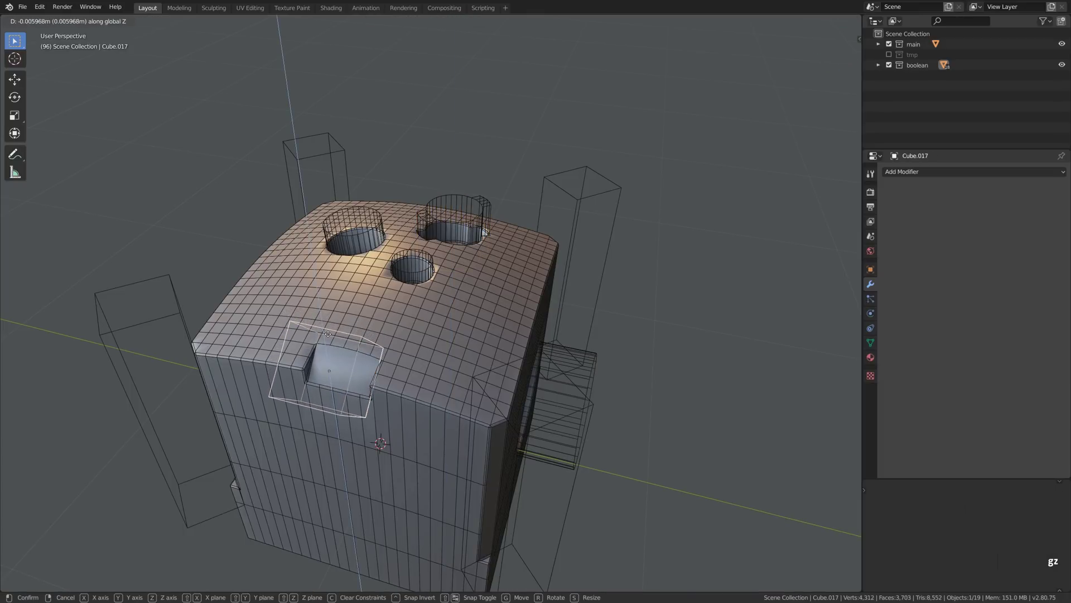
pyautogui.click(427, 338)
# - Hide the boolean collection and enable Harden Normals in the curved box's Bevel modifier
pyautogui.hotkey('shift', '3')
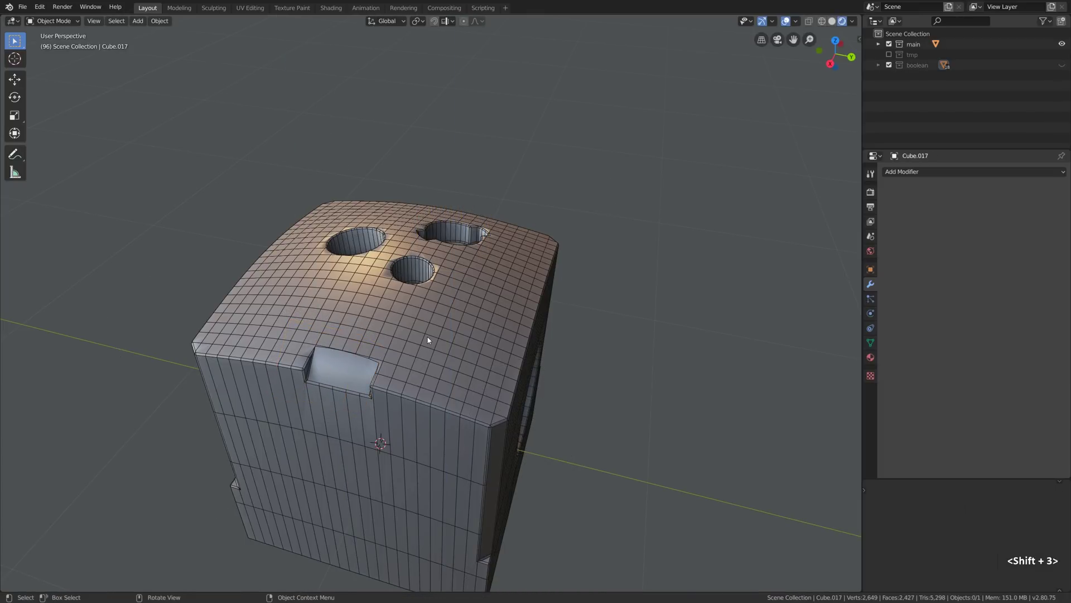
pyautogui.click(467, 286)
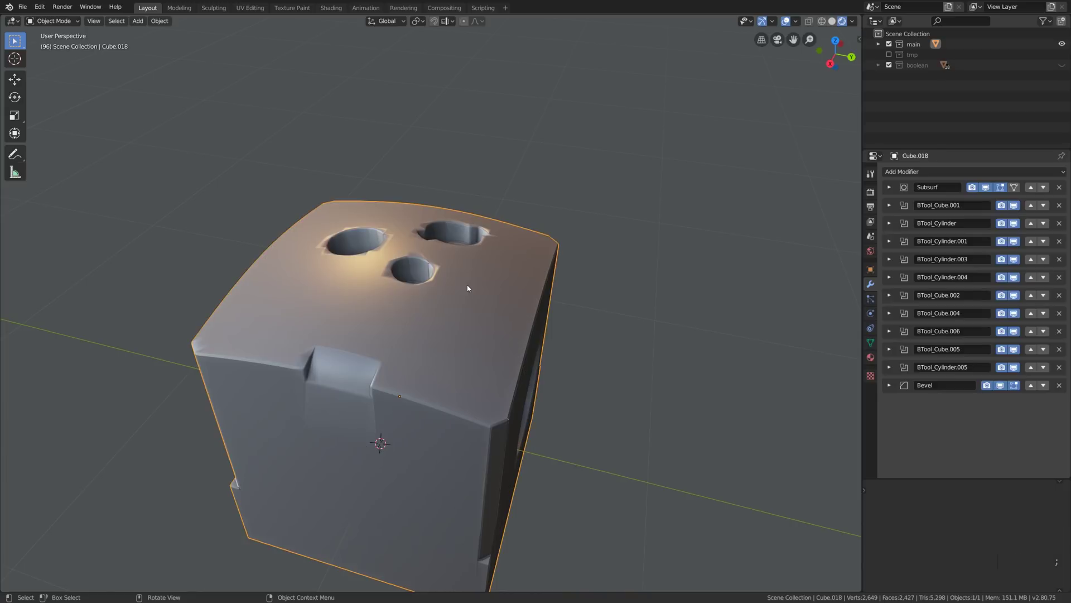
pyautogui.click(889, 385)
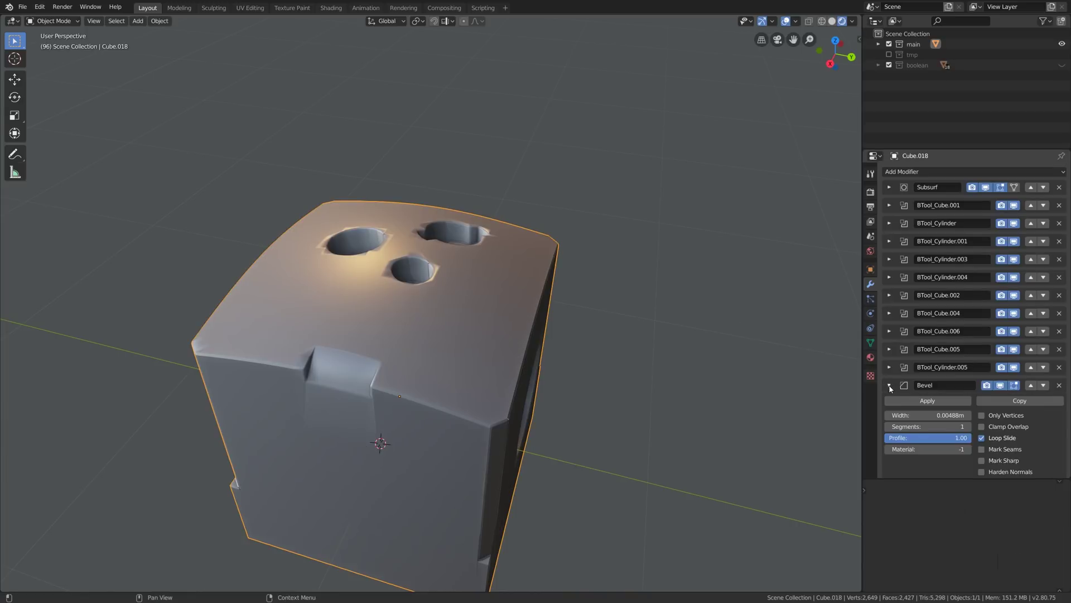
pyautogui.scroll(-2, 891, 389)
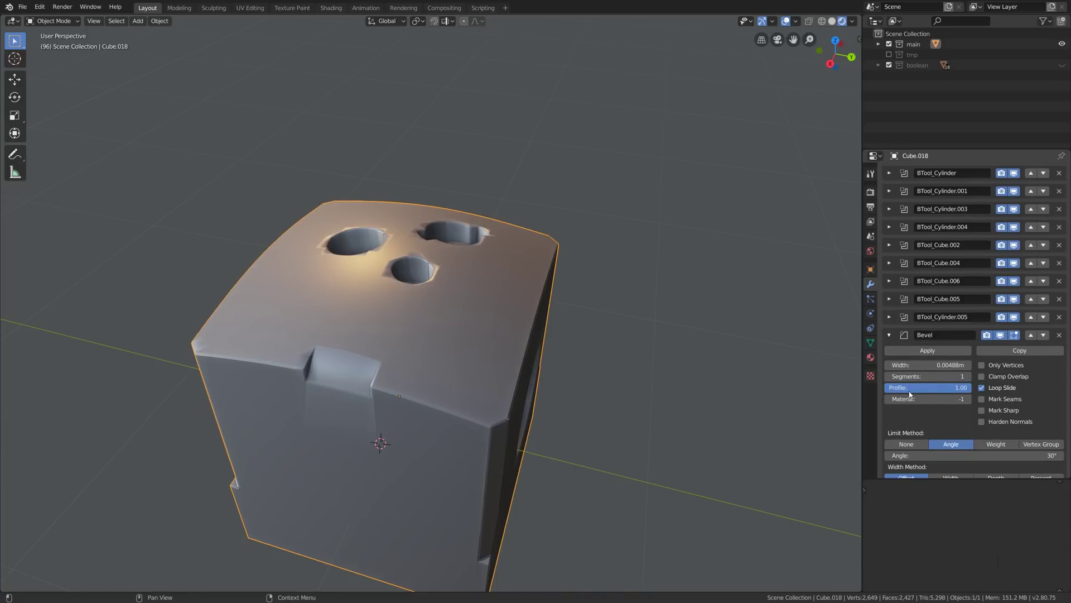
pyautogui.click(982, 422)
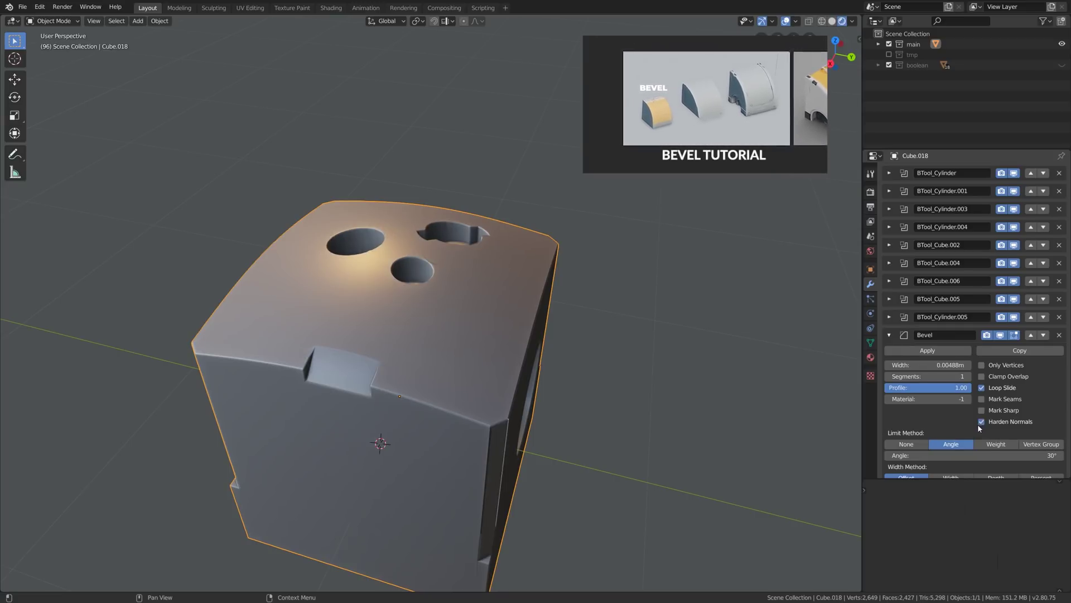
pyautogui.moveTo(424, 337); pyautogui.dragTo(424, 340, button='middle')
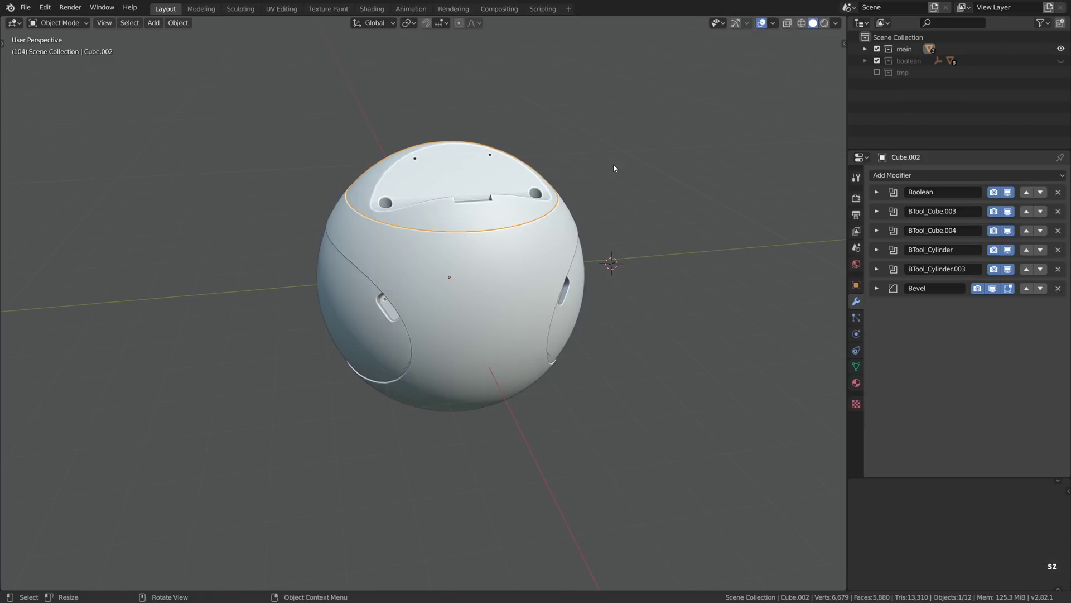
# - Scale the main sphere body along Y to about 0.53
pyautogui.press('s')
pyautogui.press('x')
pyautogui.press('y')
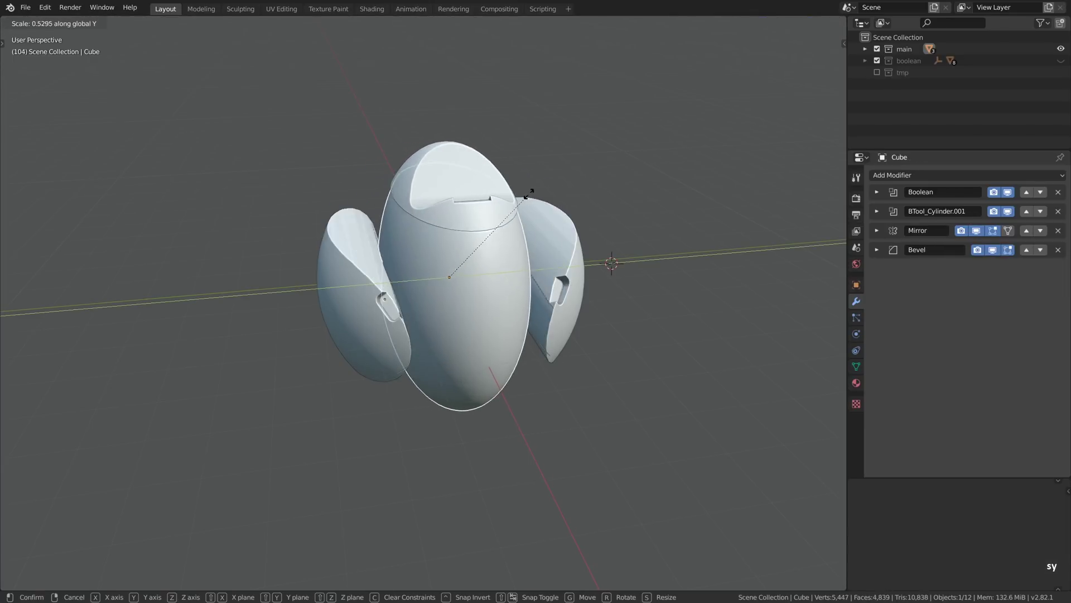
pyautogui.click(551, 219)
pyautogui.click(551, 219)
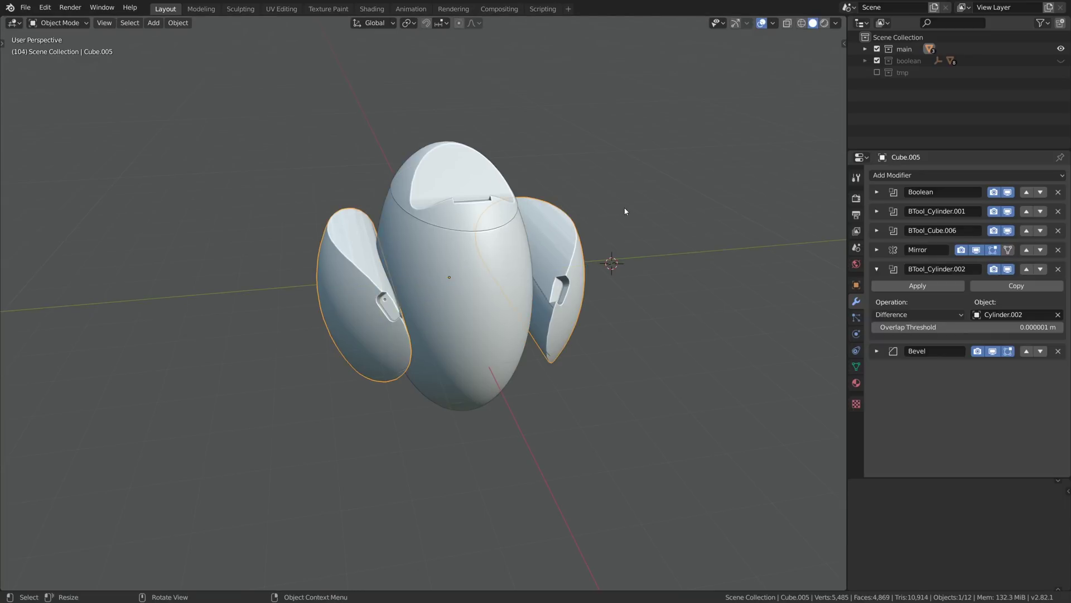
# - Move the side panels along Y toward the narrowed body and reposition their cylinder cutter
pyautogui.press('g')
pyautogui.press('y')
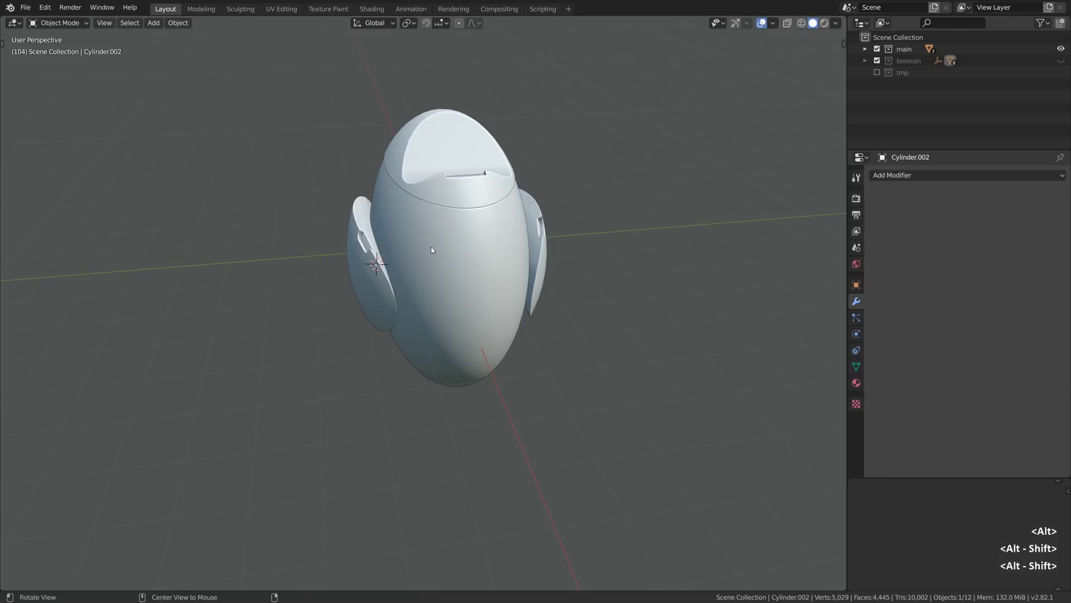
pyautogui.press('g')
pyautogui.click(514, 257)
pyautogui.keyDown('alt'); pyautogui.moveTo(514, 257); pyautogui.dragTo(514, 258); pyautogui.keyUp('alt')
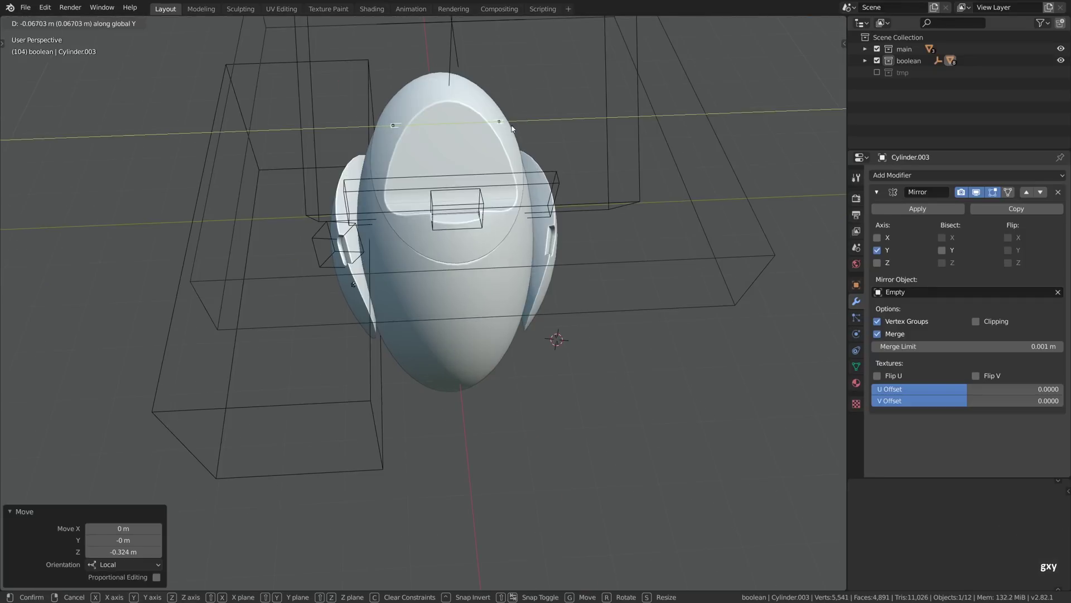
# - Try free trackball rotations on the cap's small hole cutter and the large box cutters to vary the cuts
pyautogui.press('KP_Decimal')
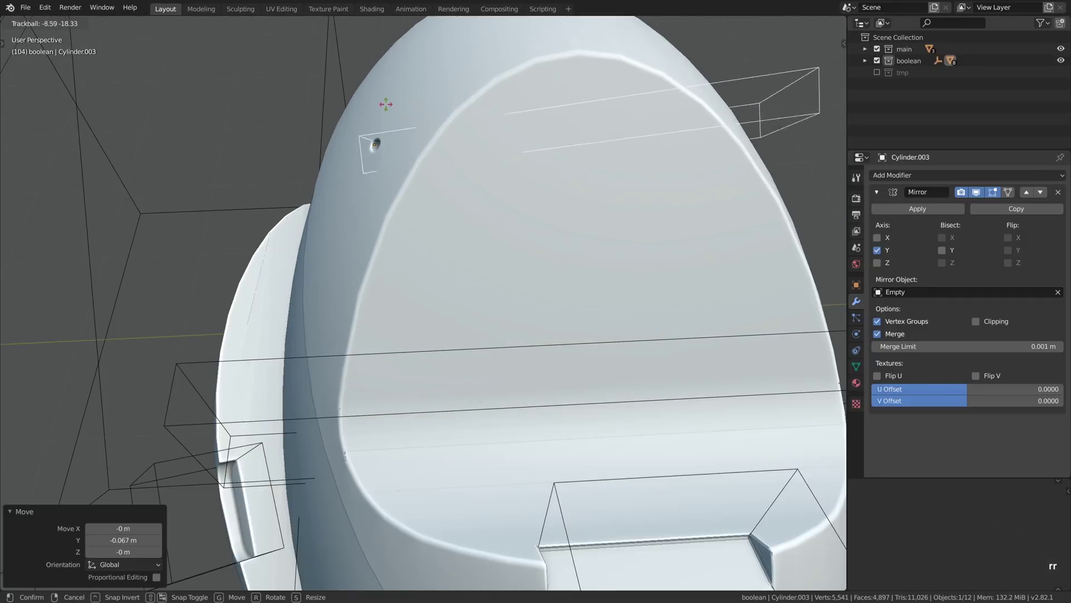
pyautogui.press('r')
pyautogui.press('r')
pyautogui.rightClick(394, 109)
pyautogui.scroll(-3, 394, 114)
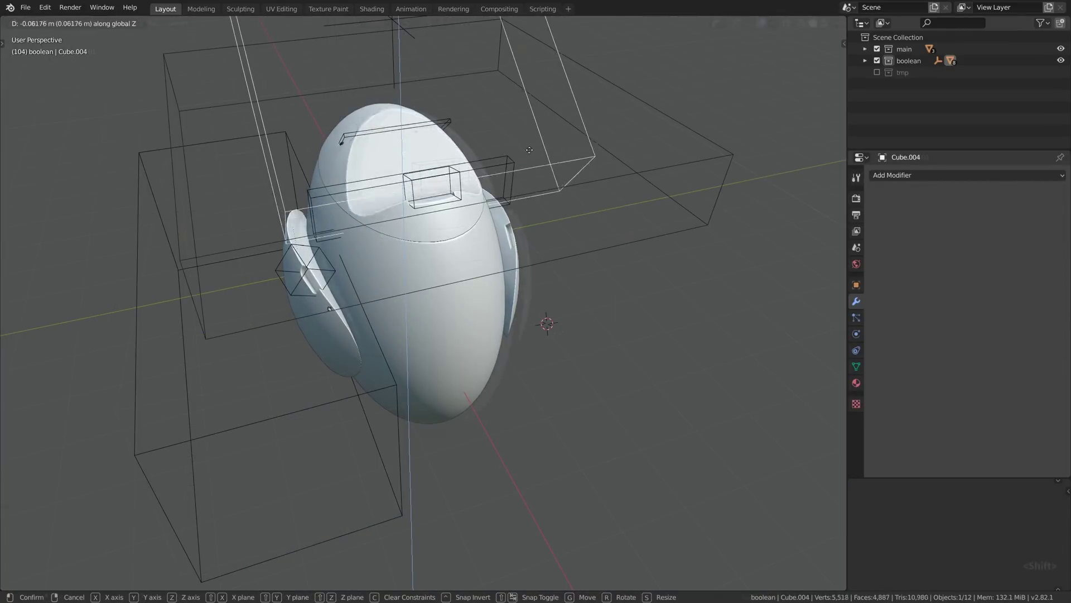
pyautogui.press('r')
pyautogui.press('r')
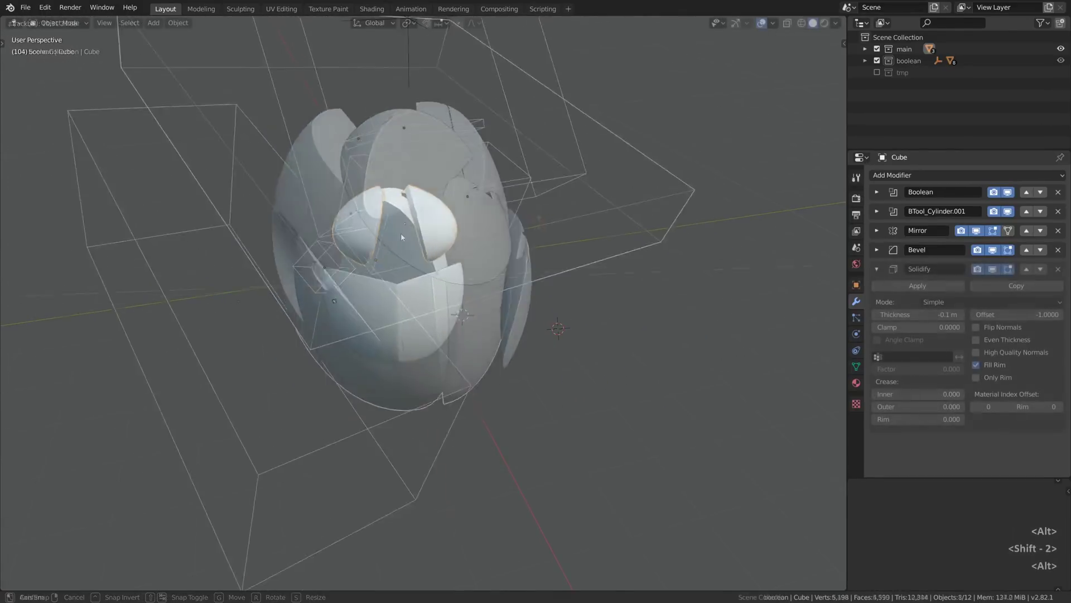
pyautogui.moveTo(400, 236); pyautogui.dragTo(796, 227, button='middle')
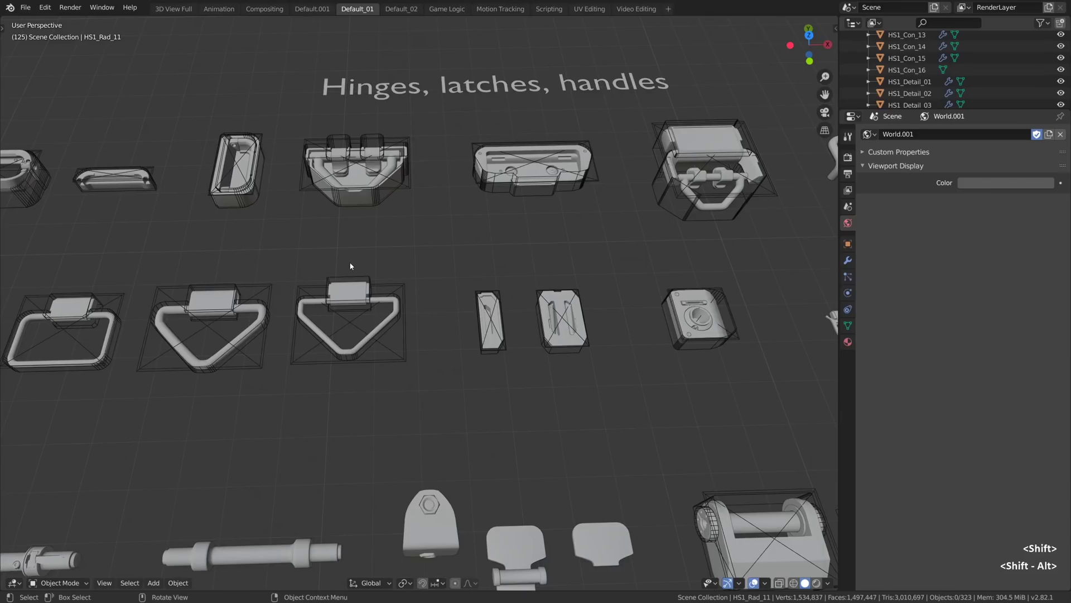
# - Select the rightmost triangular latch with its helper objects in the asset library and copy the objects
pyautogui.hotkey('alt', 'a')
pyautogui.press('b')
pyautogui.moveTo(356, 262); pyautogui.dragTo(416, 303)
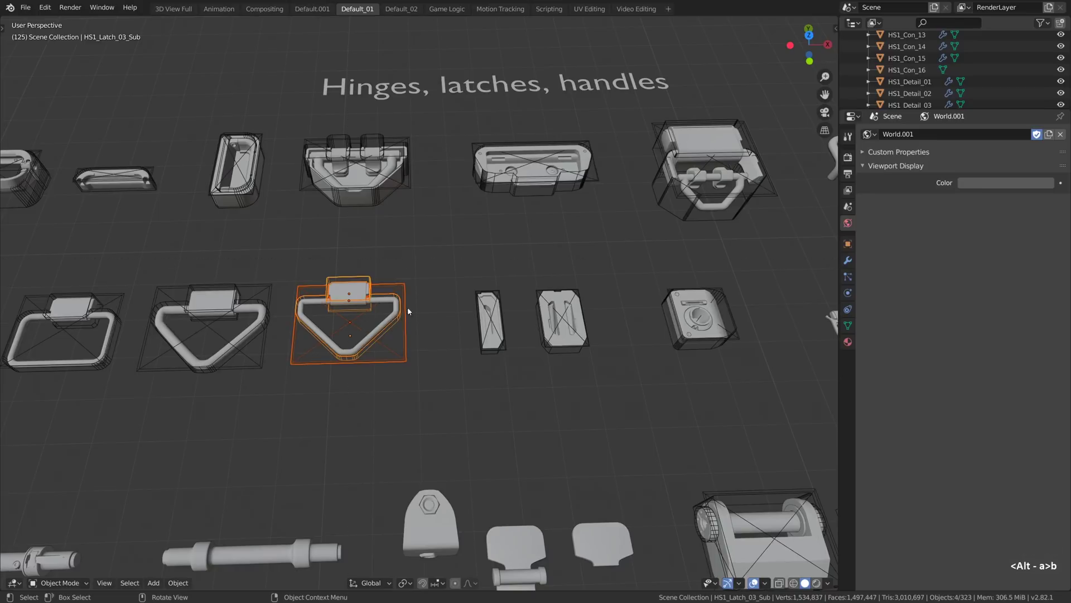
pyautogui.hotkey('ctrl', 'c')
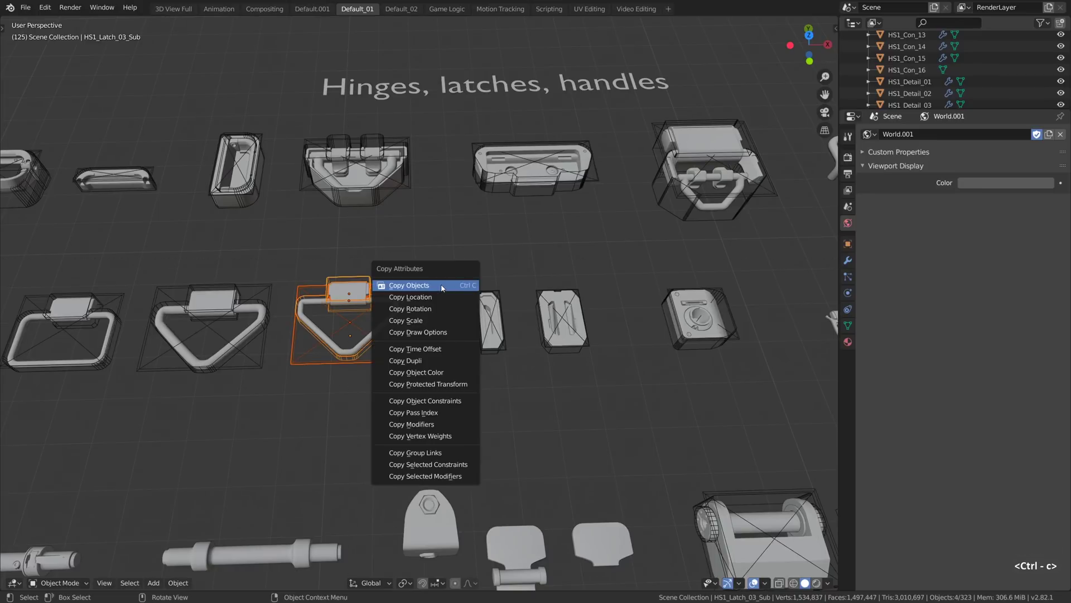
pyautogui.click(424, 285)
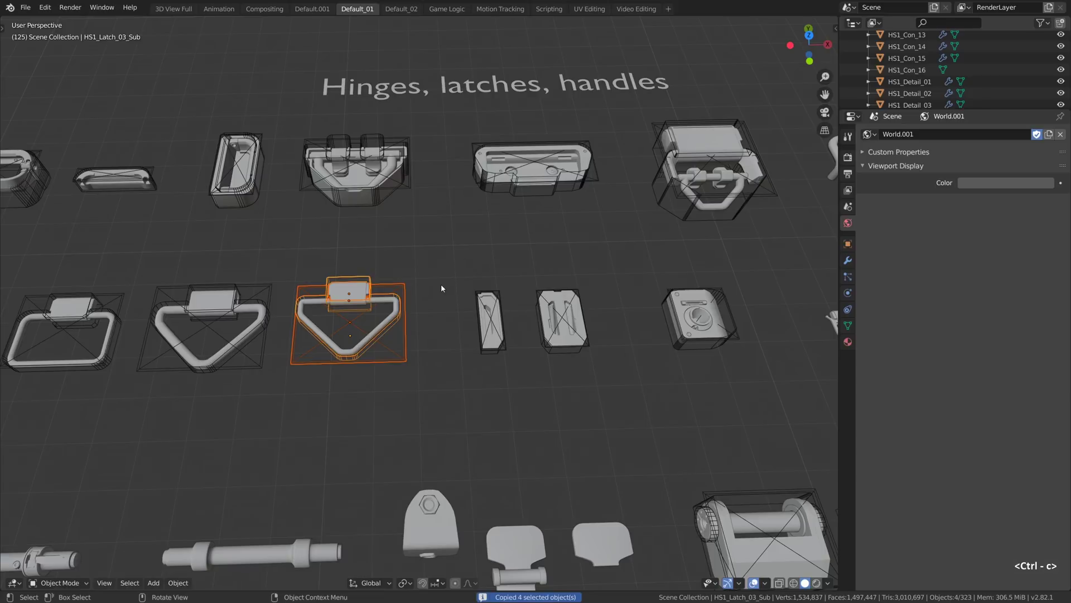
# - Switch back to the sphere file, paste the copied latch and move it toward the sphere's upper part
pyautogui.hotkey('alt', 'Tab')
pyautogui.hotkey('alt', 'Tab')
pyautogui.hotkey('alt', 'Tab')
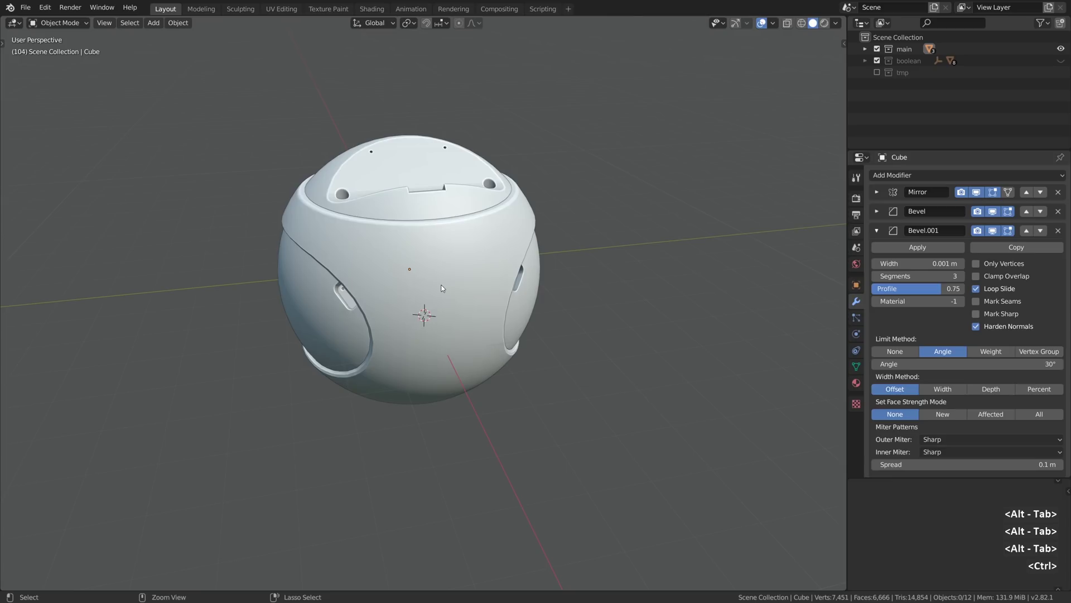
pyautogui.hotkey('ctrl', 'v')
pyautogui.scroll(-3, 441, 288)
pyautogui.press('g')
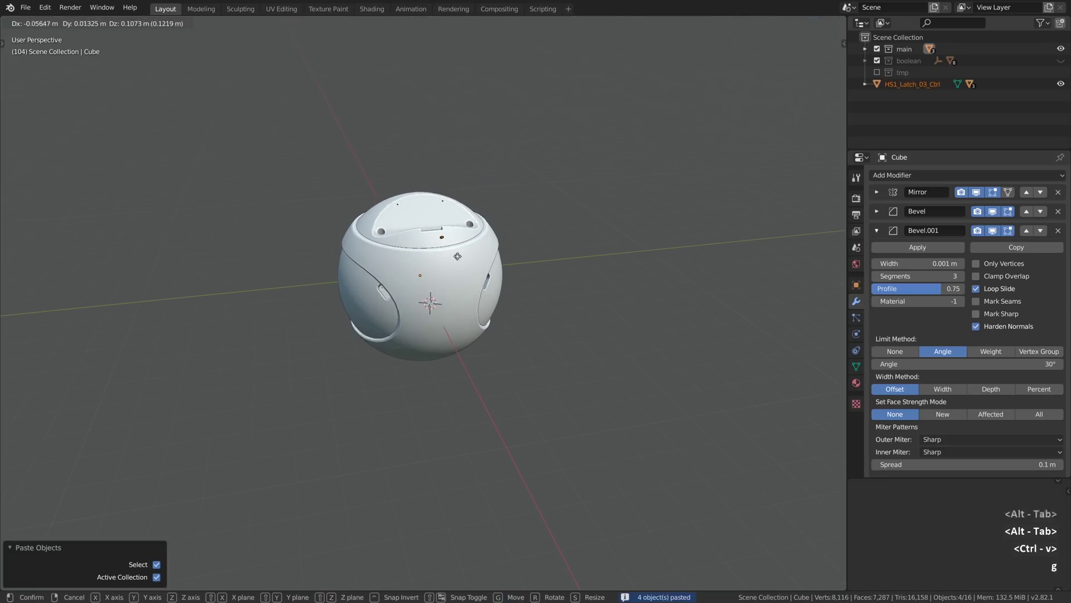
pyautogui.click(442, 168)
# - Scale, rotate and position the latch so that it sits flush on the sphere's surface below the cap
pyautogui.press('s')
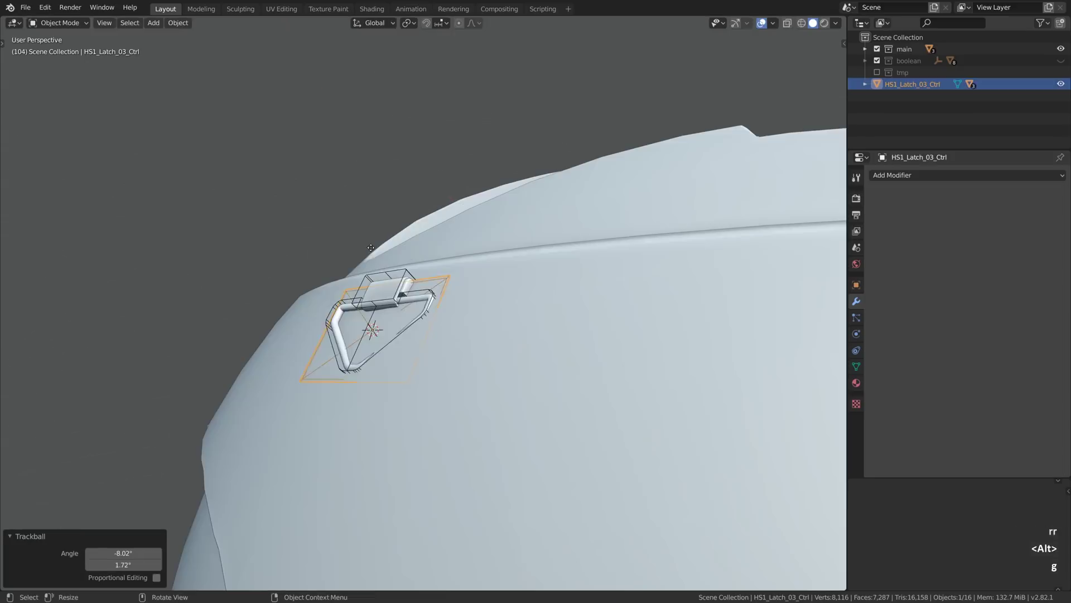
pyautogui.press('g')
pyautogui.press('z')
pyautogui.press('z')
pyautogui.press('r')
pyautogui.press('r')
pyautogui.press('g')
pyautogui.press('z')
pyautogui.click(380, 267)
# - Subtract the latch's cutter from the sphere body with a Boolean Difference
pyautogui.keyDown('alt'); pyautogui.moveTo(379, 267); pyautogui.dragTo(465, 298); pyautogui.keyUp('alt')
pyautogui.click(412, 292)
pyautogui.keyDown('shift'); pyautogui.click(490, 340); pyautogui.keyUp('shift')
pyautogui.hotkey('ctrl', '-')
# - Move the latch's cutter about -0.014 m along its local Z axis and put the latch's helper objects in the boolean collection
pyautogui.click(463, 269)
pyautogui.press('g')
pyautogui.press('g')
pyautogui.press('z')
pyautogui.press('z')
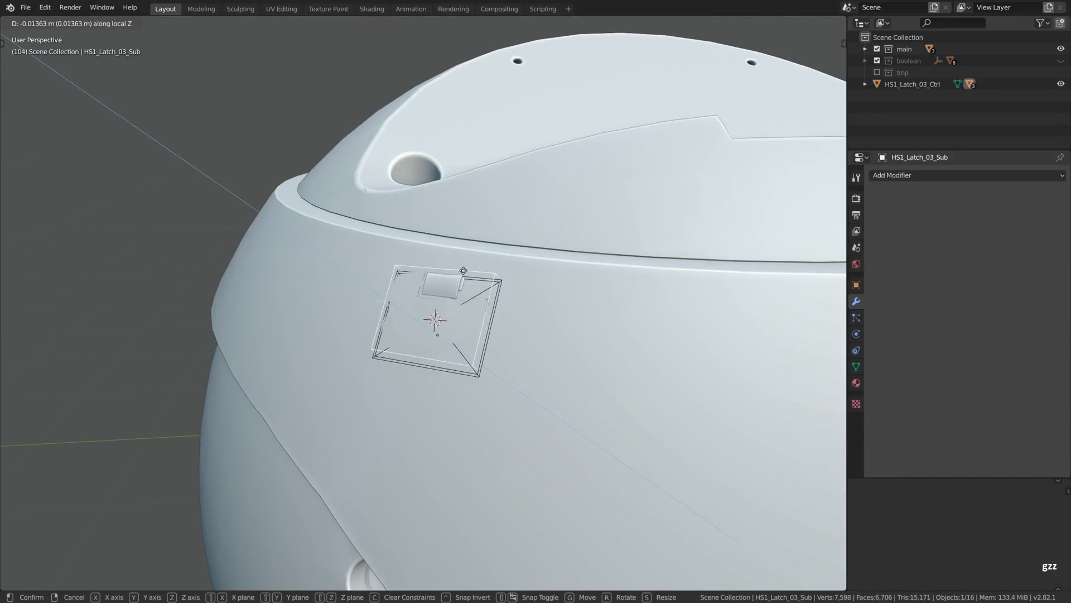
pyautogui.click(462, 275)
pyautogui.scroll(-5, 462, 273)
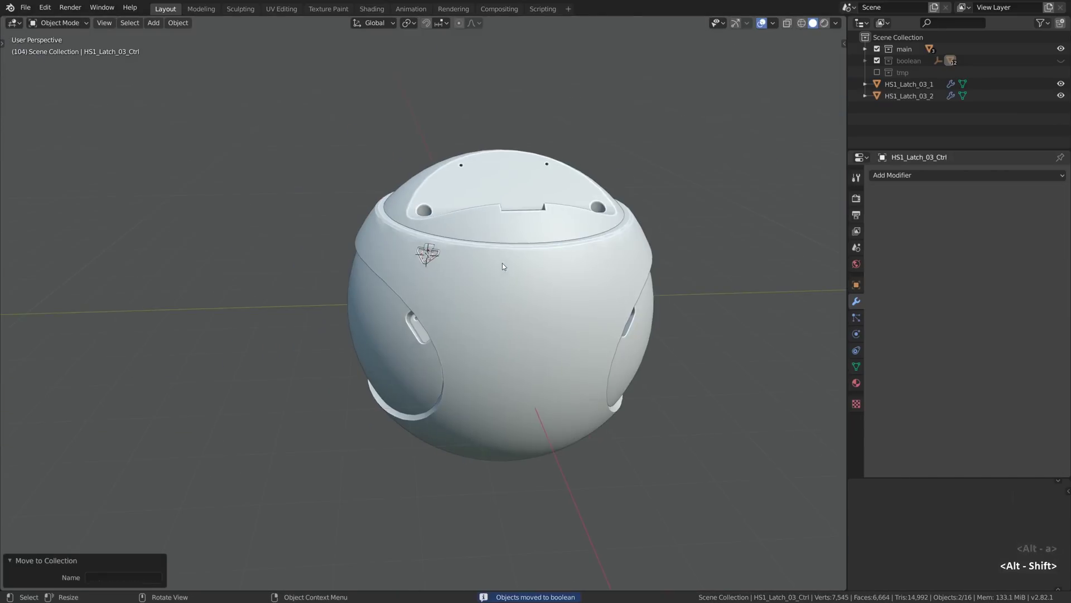
pyautogui.keyDown('alt'); pyautogui.moveTo(502, 263); pyautogui.dragTo(513, 259); pyautogui.keyUp('alt')
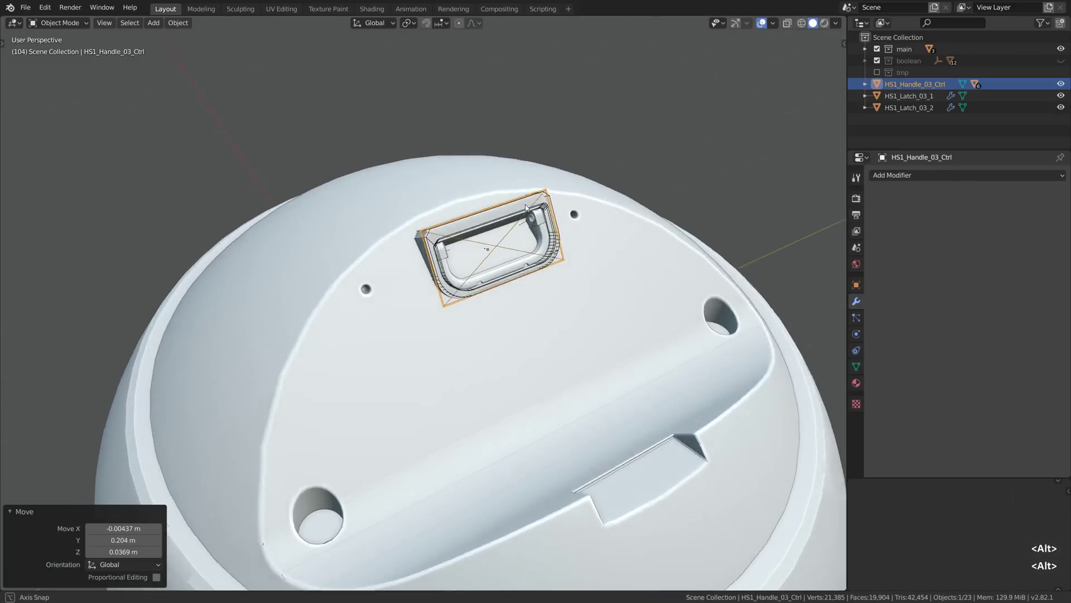
# - Rotate the handle's control object 90° about the Y axis to align the handle with the cap's sloped surface
pyautogui.moveTo(558, 167); pyautogui.dragTo(565, 152, button='middle')
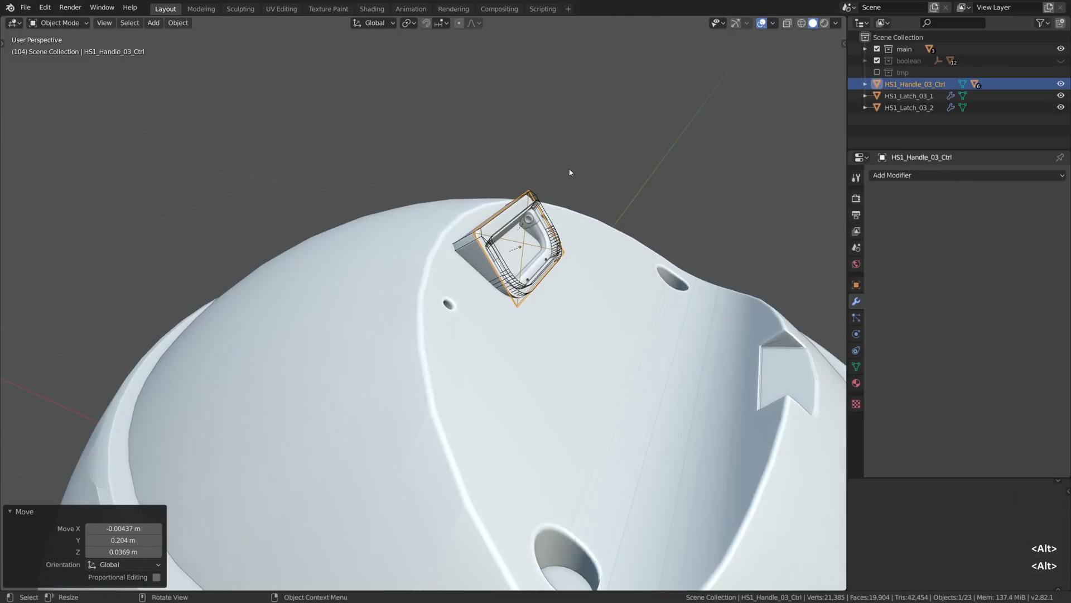
pyautogui.press('r')
pyautogui.press('y')
pyautogui.press('9')
pyautogui.press('0')
pyautogui.press('Return')
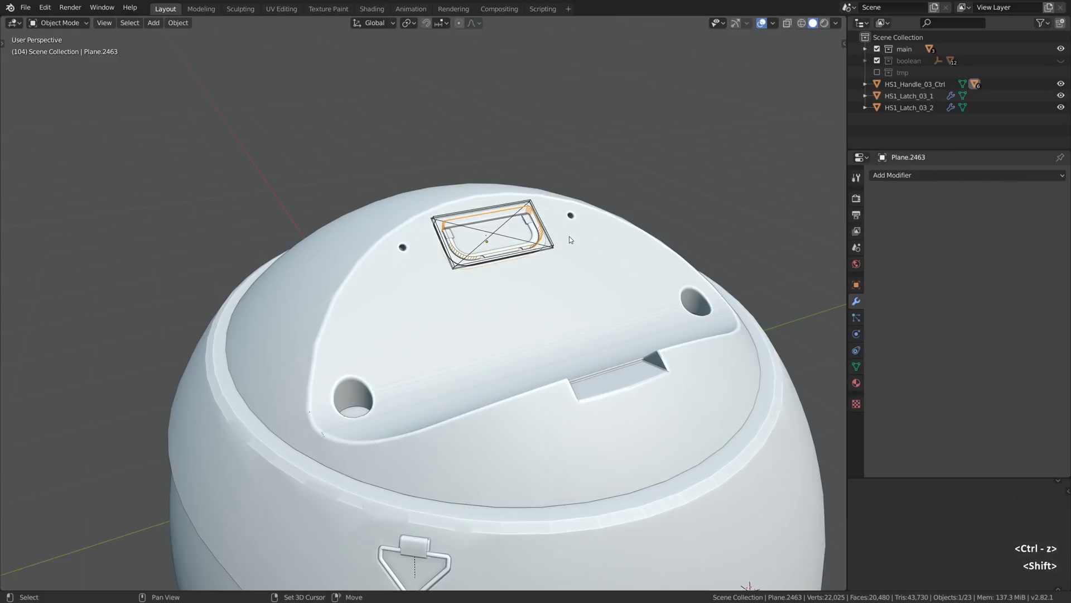
# - Undo the last two changes and rotate the selected handle parts about the Y axis
pyautogui.hotkey('ctrl', 'z')
pyautogui.hotkey('ctrl', 'z')
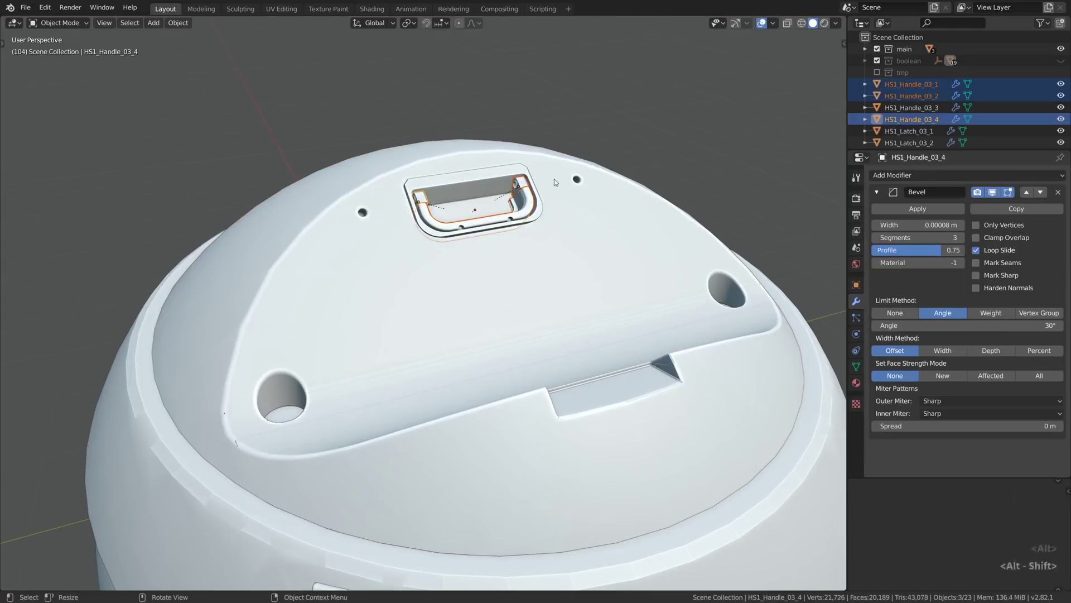
pyautogui.press('r')
pyautogui.press('y')
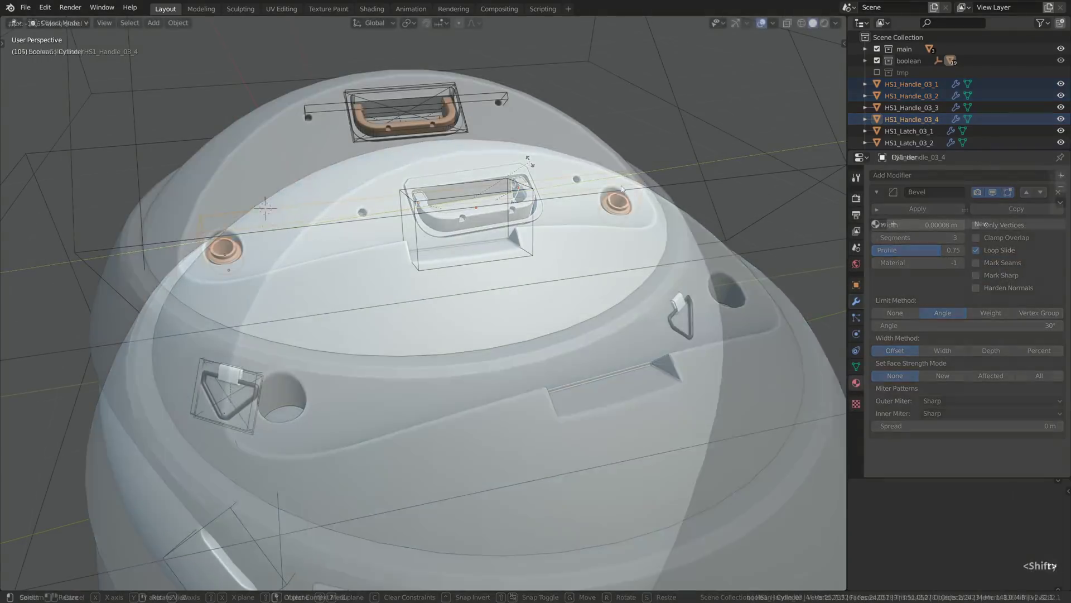
# - Try moving the two round knobs and their cylinder cutter along the global Z and Y axes, and undo the move
pyautogui.press('g')
pyautogui.press('z')
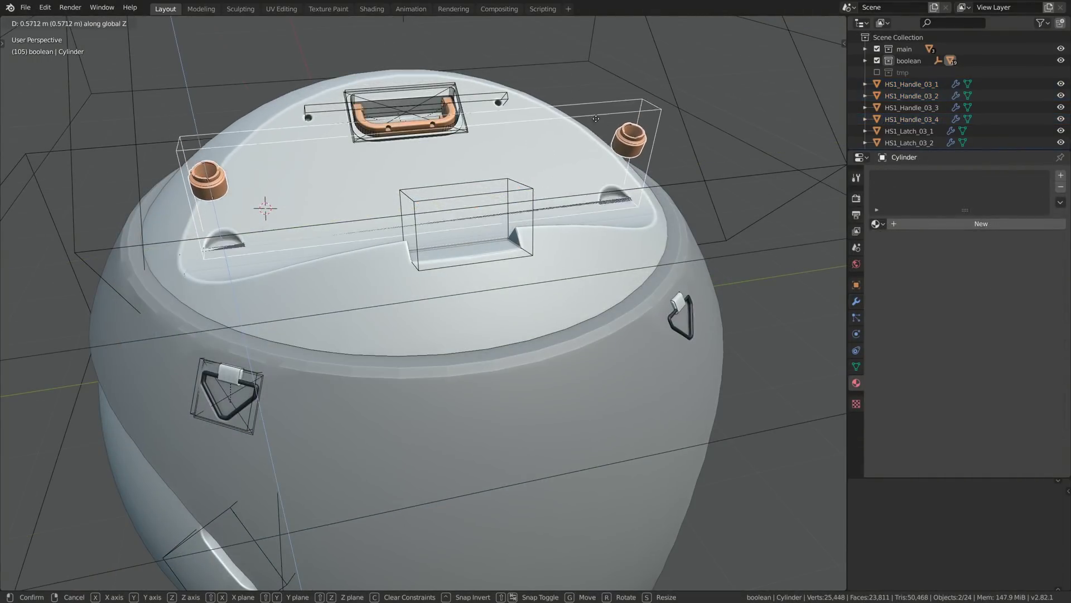
pyautogui.press('y')
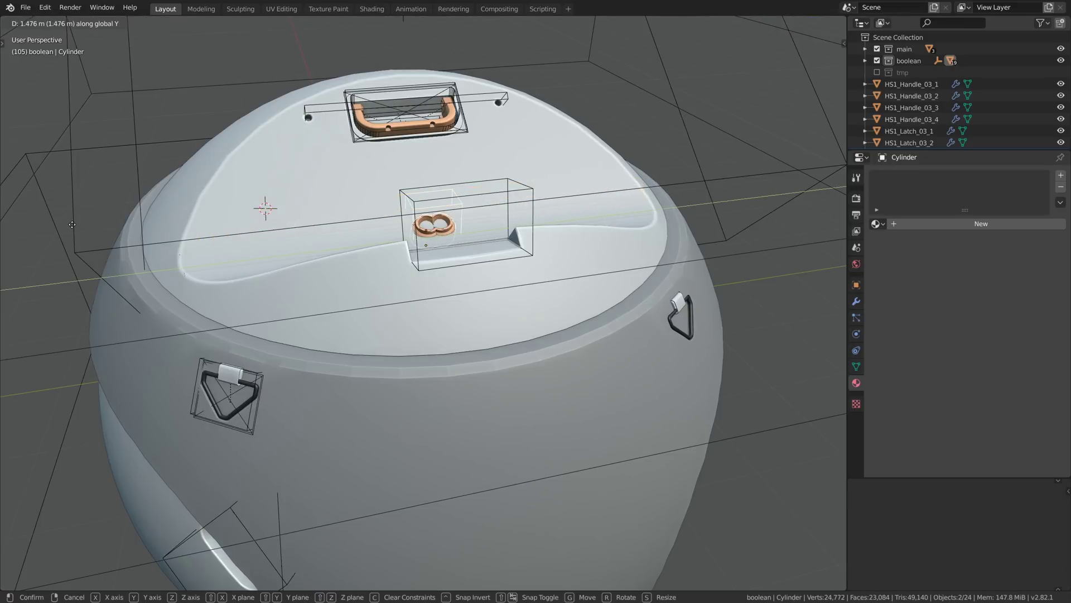
pyautogui.click(32, 230)
pyautogui.scroll(-3, 325, 302)
pyautogui.moveTo(377, 293); pyautogui.dragTo(419, 263, button='middle')
pyautogui.hotkey('ctrl', 'z')
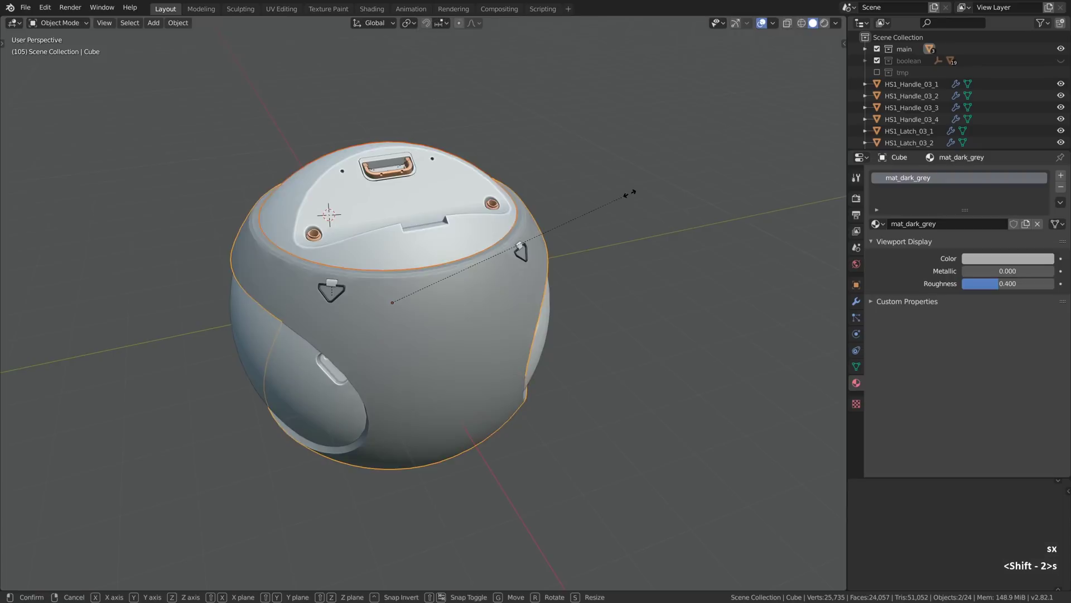
# - Try scaling the sphere body to about 0.64 along the global Y axis
pyautogui.press('y')
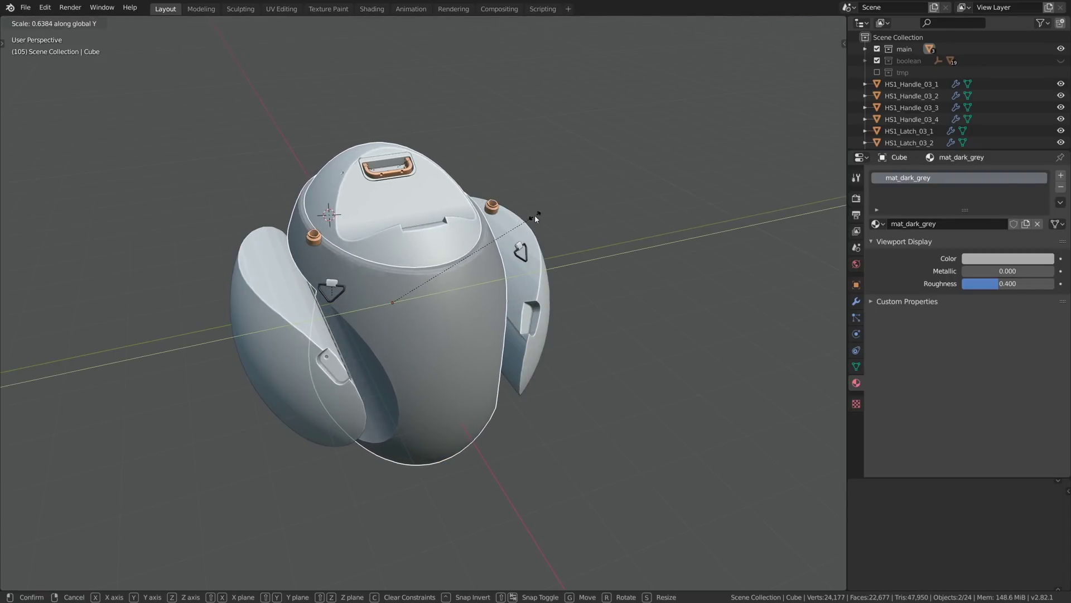
pyautogui.click(536, 219)
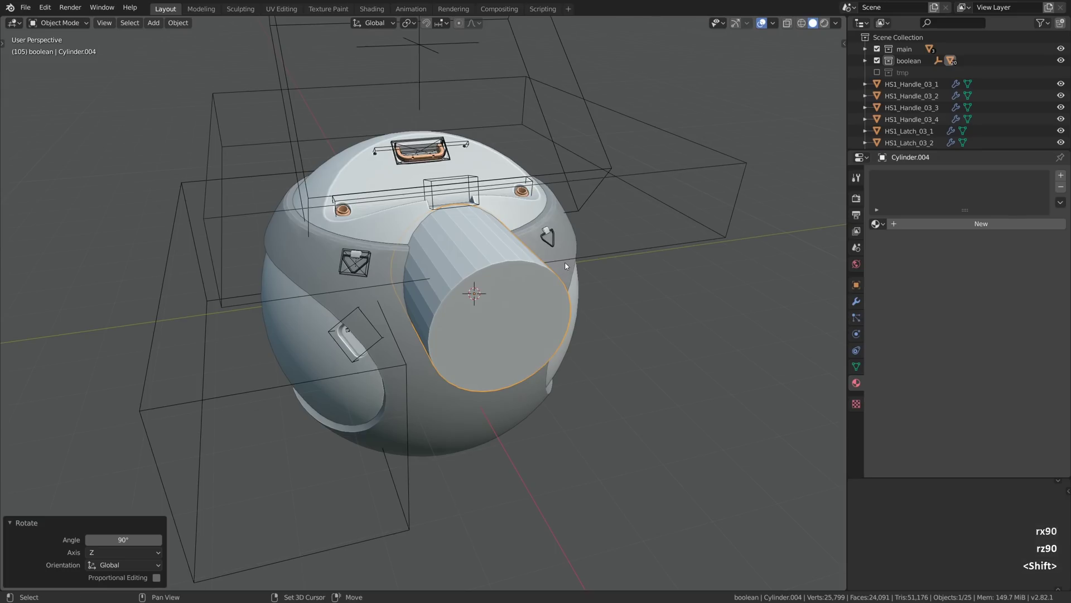
# - Subtract the large cylinder from the sphere body with a Boolean Difference and shade the cylinder cutter smooth
pyautogui.keyDown('shift'); pyautogui.click(564, 268); pyautogui.keyUp('shift')
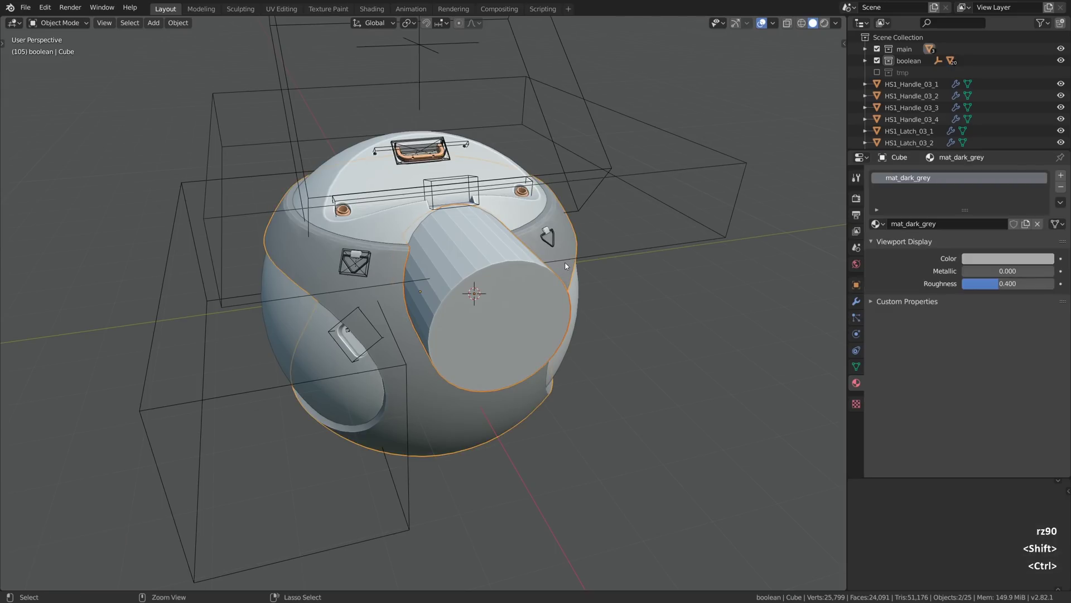
pyautogui.hotkey('ctrl', '-')
pyautogui.rightClick(692, 252)
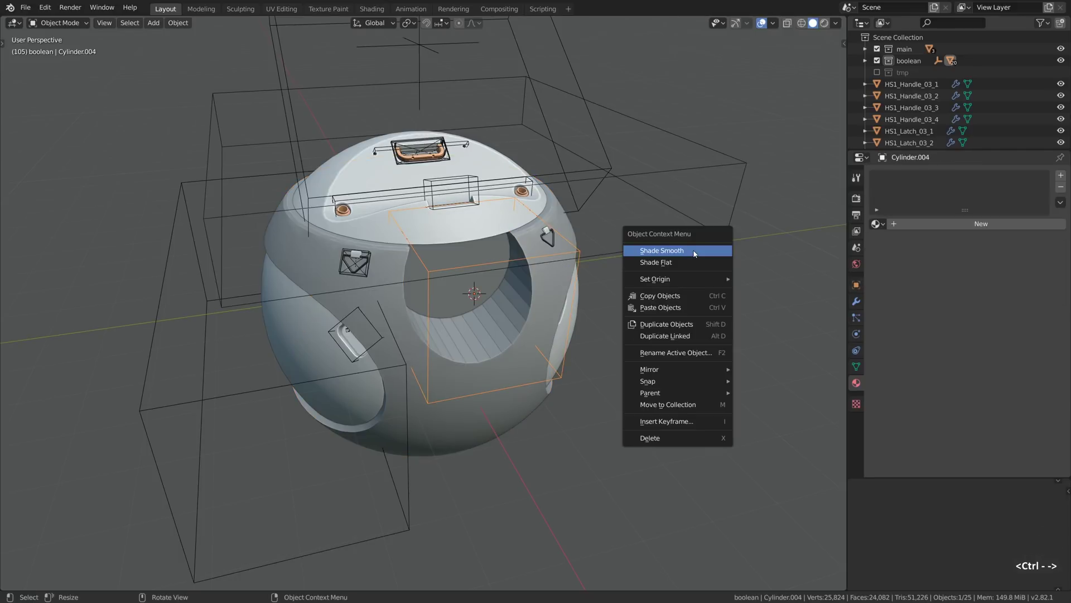
pyautogui.click(694, 252)
# - Enlarge the cylinder cutter and move it, including along the Z axis, so it opens the sphere's lower front
pyautogui.press('s')
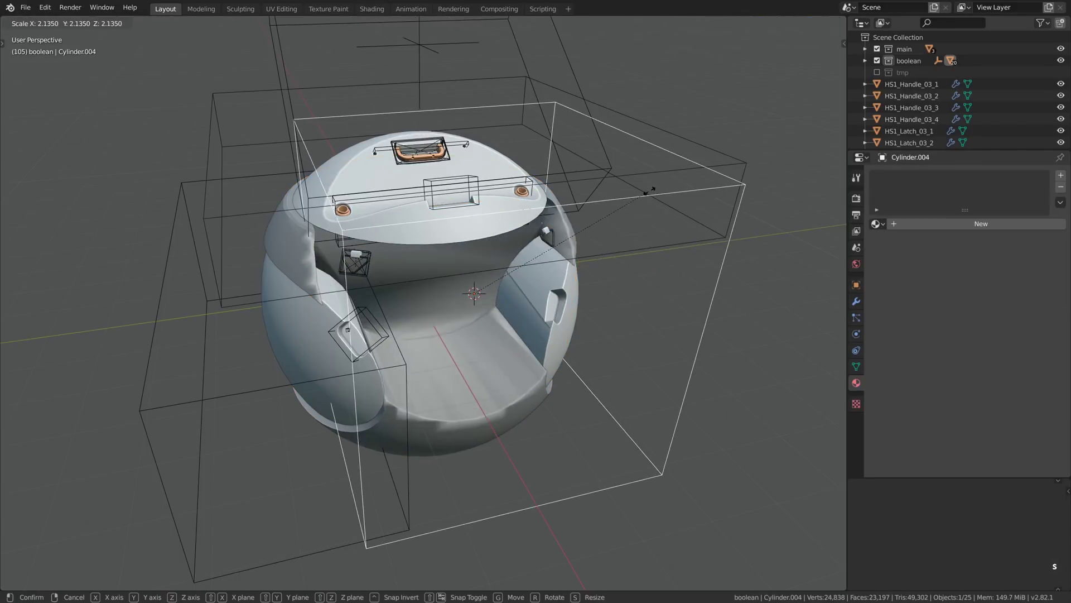
pyautogui.click(631, 201)
pyautogui.press('g')
pyautogui.press('z')
pyautogui.click(536, 262)
pyautogui.press('g')
pyautogui.click(536, 260)
# - Place the sphere body's BTool_Cylinder.004 Boolean modifier above Bevel.001 in the modifier stack
pyautogui.click(551, 273)
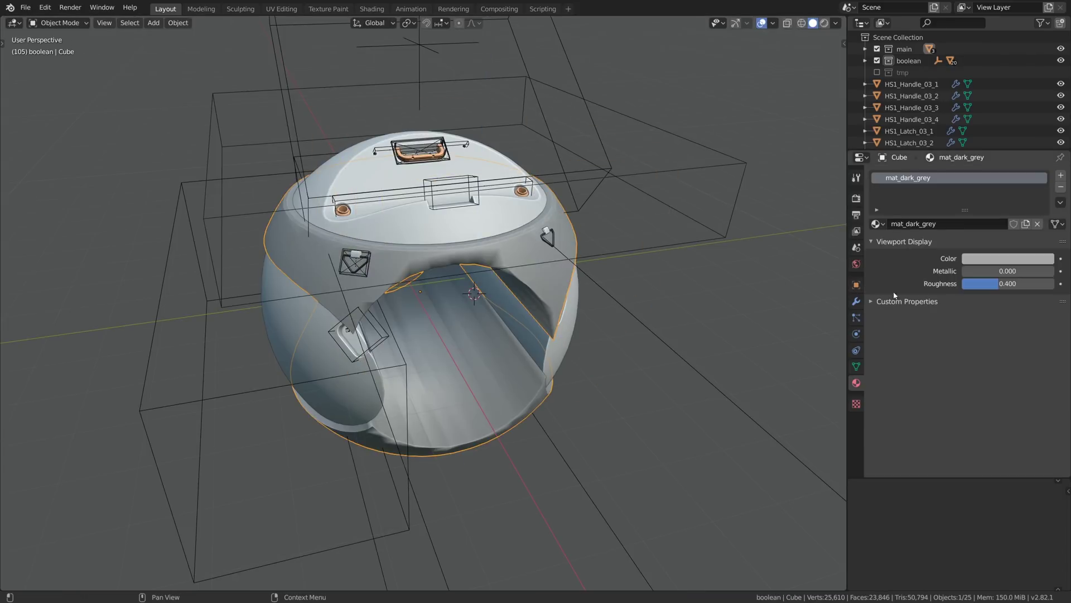
pyautogui.click(856, 300)
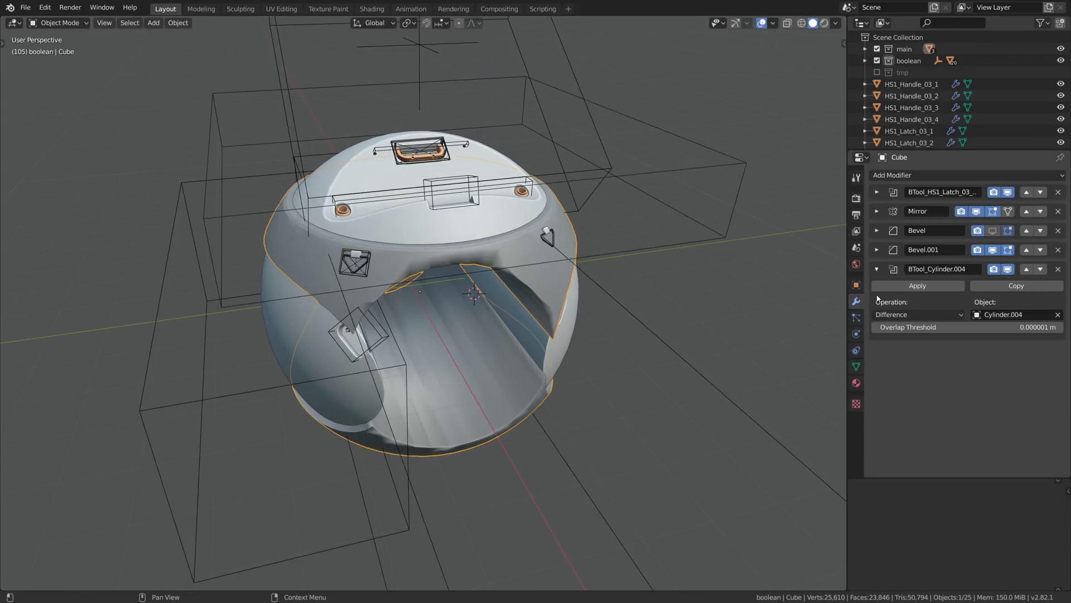
pyautogui.click(1027, 269)
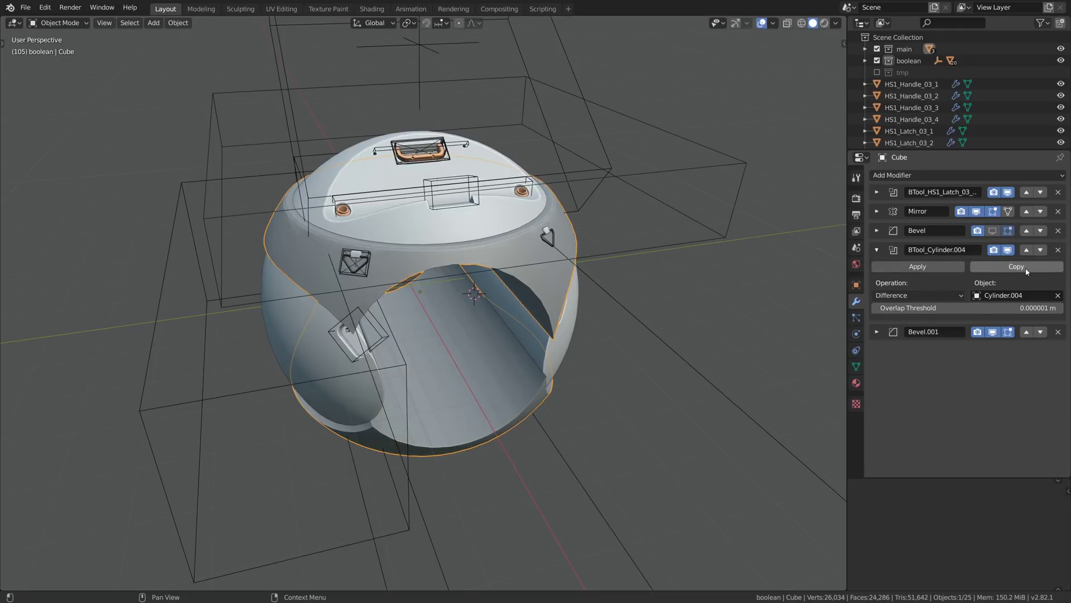
# - Resize the large cylinder cutter at the sphere's front to reshape its opening
pyautogui.scroll(-2, 616, 281)
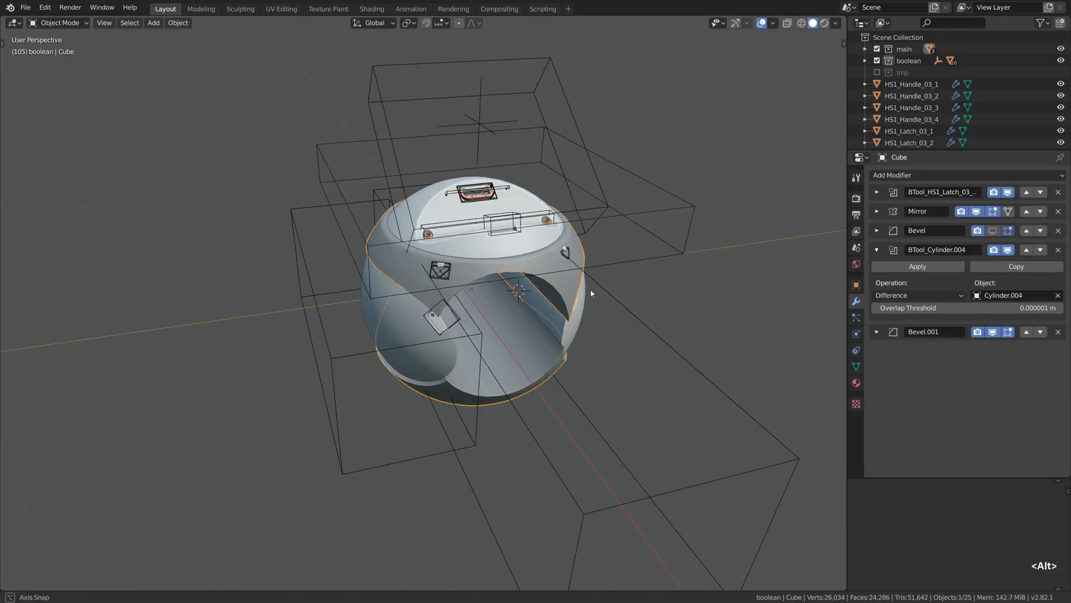
pyautogui.click(781, 446)
pyautogui.press('s')
pyautogui.click(706, 259)
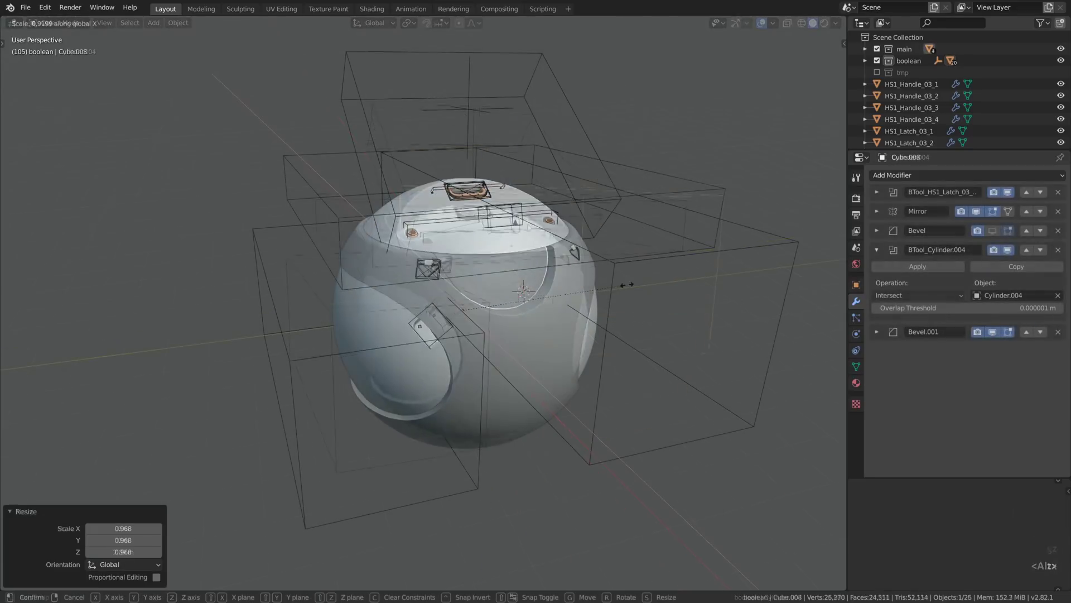
# - Hide the boolean collection's cutters and deselect everything to present the sphere with its front inset piece
pyautogui.hotkey('shift', '2')
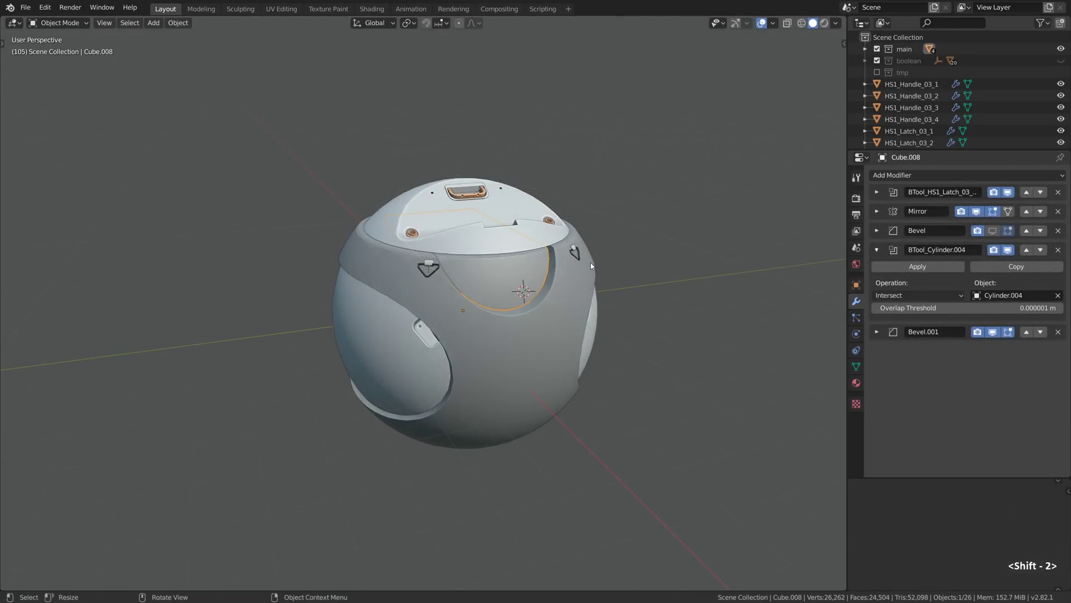
pyautogui.hotkey('alt', 'a')
pyautogui.moveTo(574, 274); pyautogui.dragTo(538, 273, button='middle')
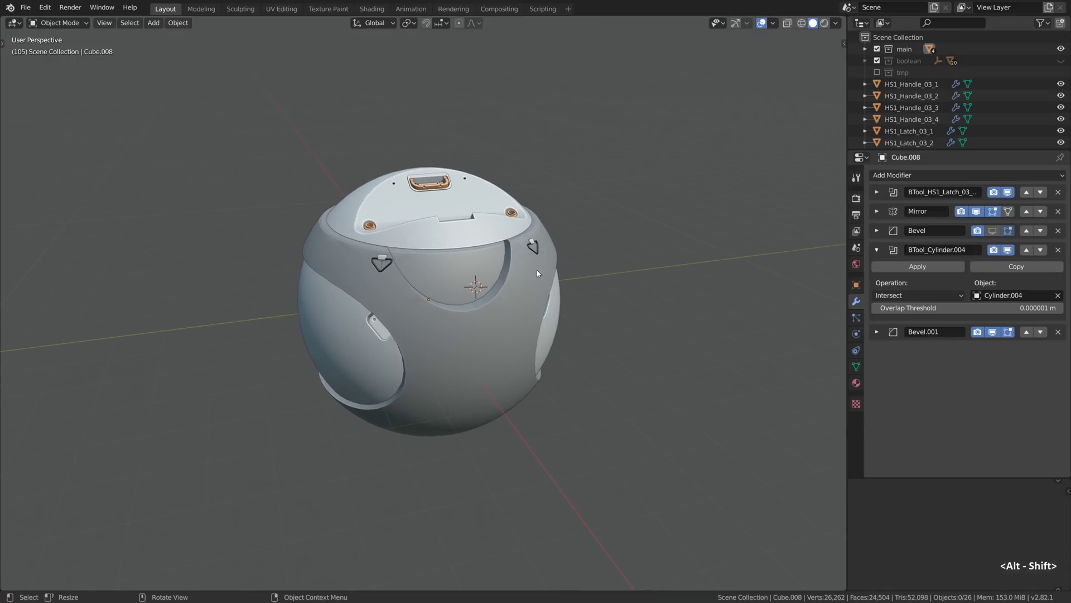